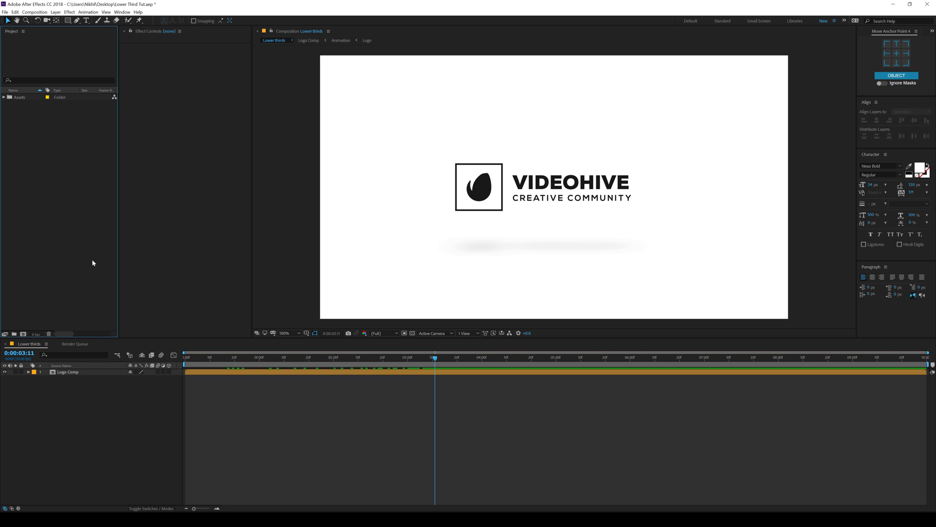
Create a new 1920×1080 composition named 'Lower Third' and clear the project selection.
{"action": "left_click", "coordinate": [23, 333]}
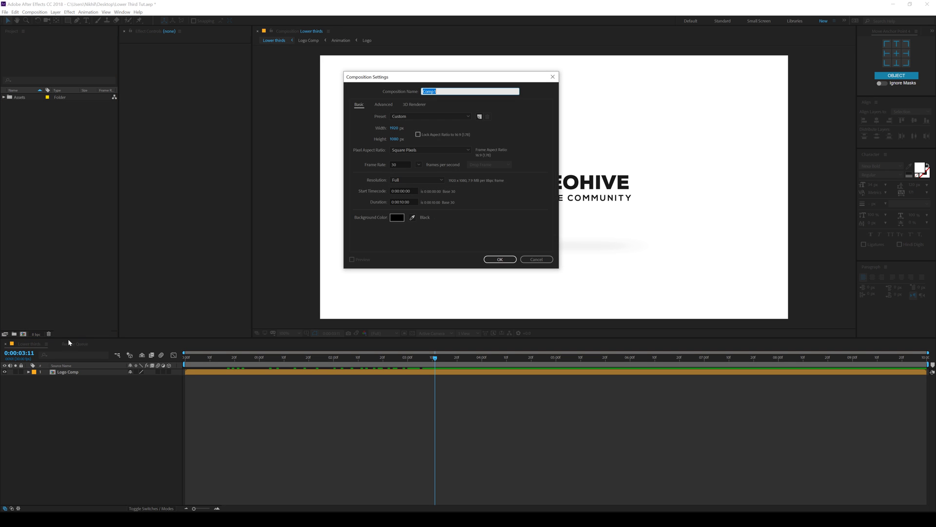
{"action": "type", "text": "Lower Third"}
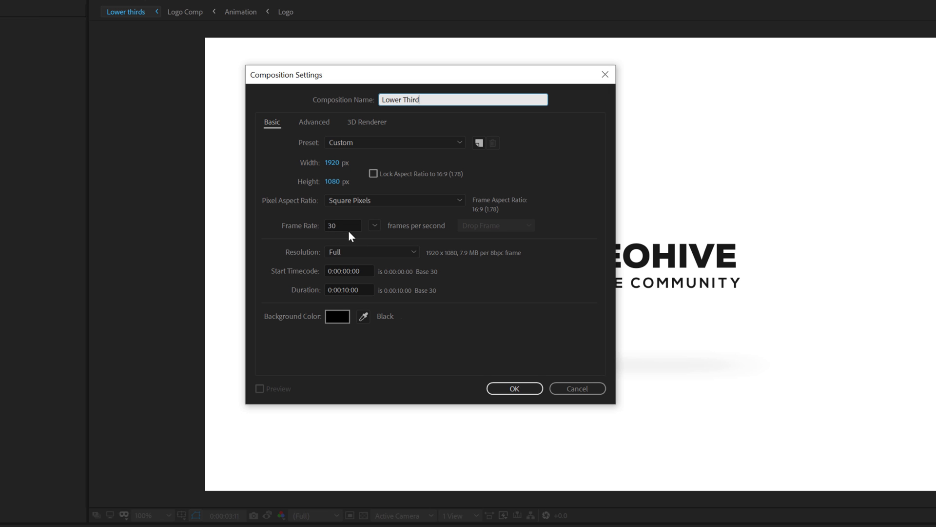
{"action": "left_click", "coordinate": [516, 388]}
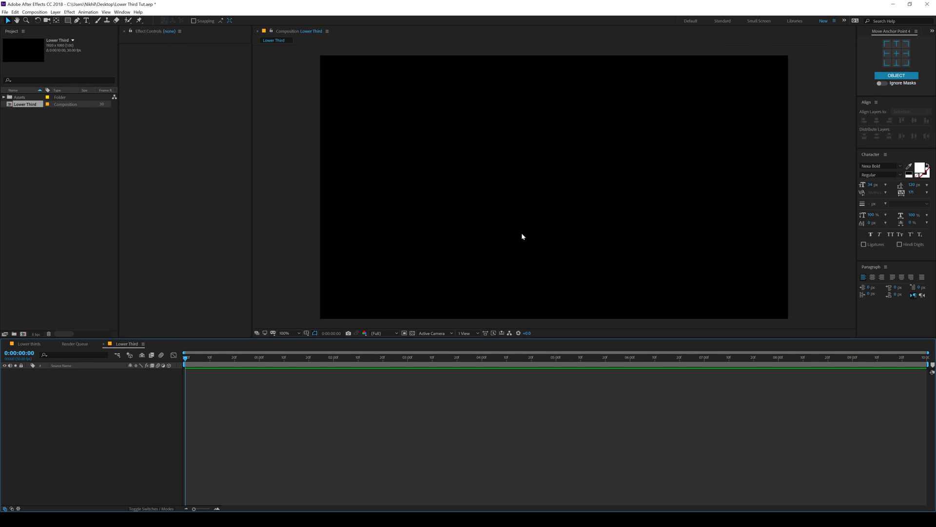
{"action": "left_click", "coordinate": [21, 240]}
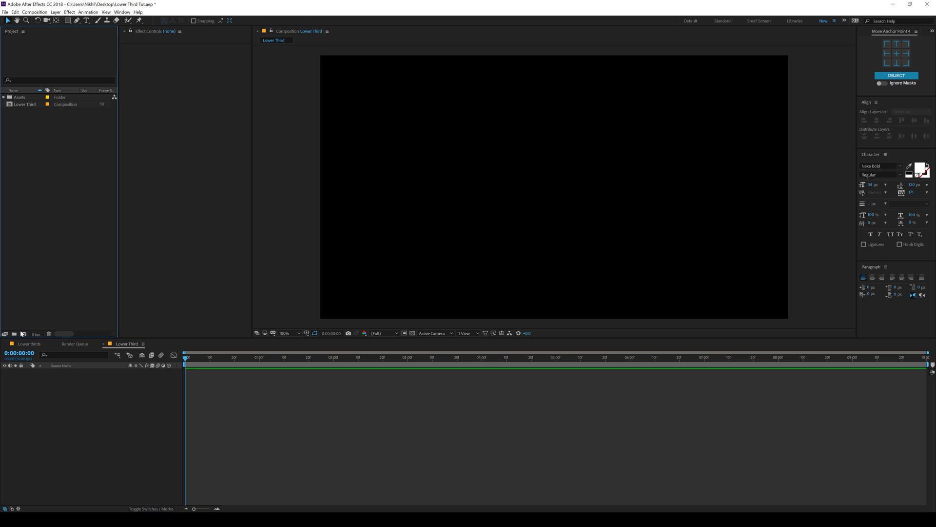
Make a new composition called 'Logo' with width and height both 500 px.
{"action": "left_click", "coordinate": [23, 335]}
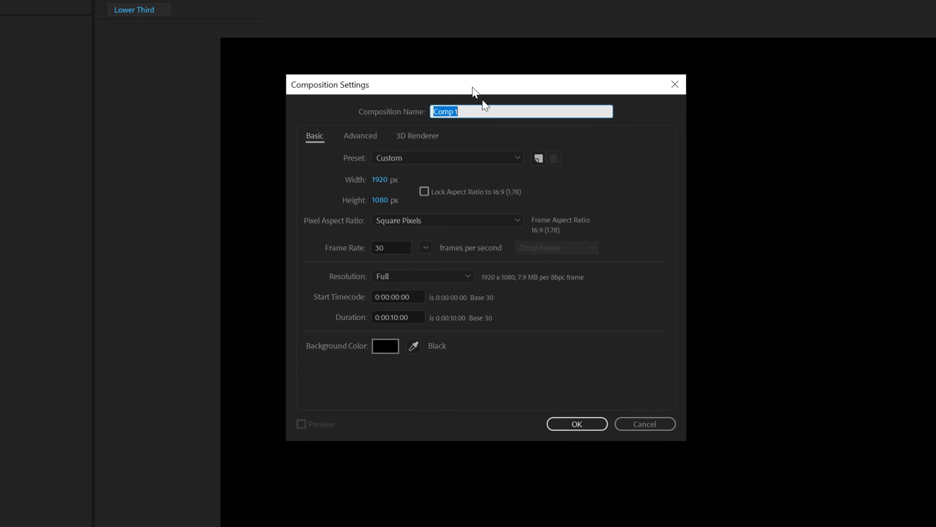
{"action": "type", "text": "Logo"}
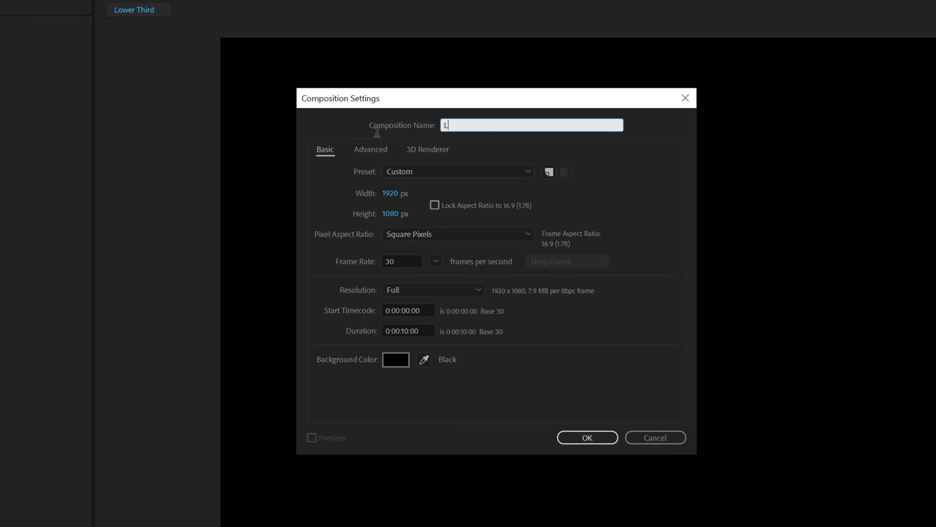
{"action": "left_click", "coordinate": [392, 194]}
{"action": "type", "text": "500"}
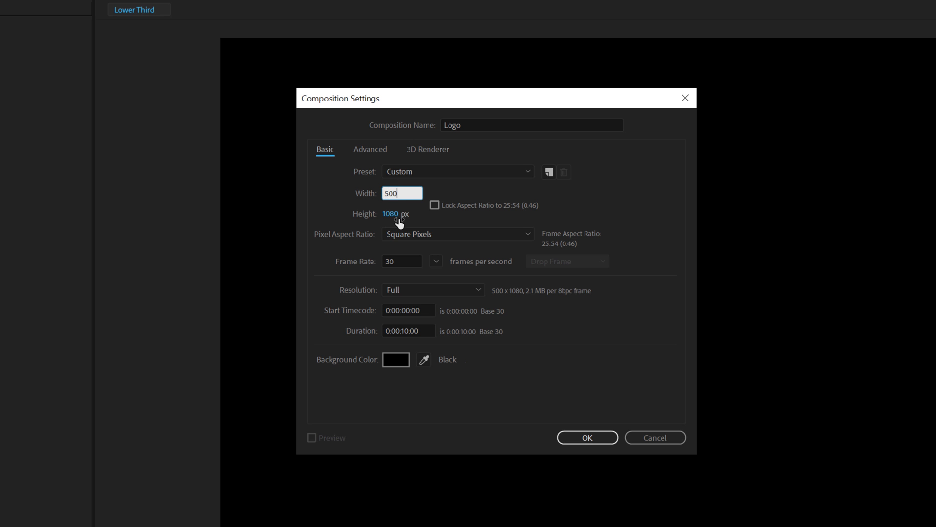
{"action": "left_click", "coordinate": [394, 214]}
{"action": "type", "text": "500"}
{"action": "left_click", "coordinate": [588, 373]}
{"action": "left_click", "coordinate": [550, 365]}
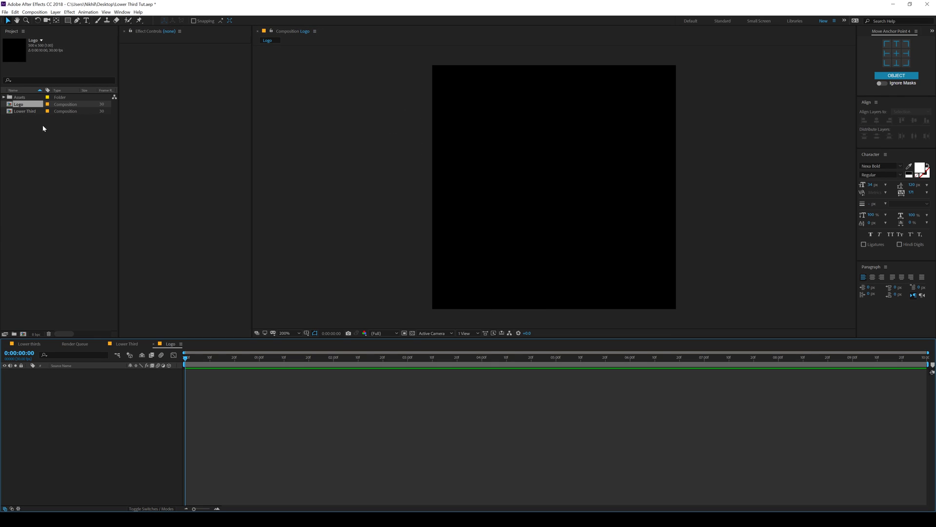
Add Envato Logo.ai from the Assets folder to the Logo comp and set its Scale to 60%.
{"action": "left_click", "coordinate": [4, 97]}
{"action": "left_click_drag", "start_coordinate": [30, 112], "coordinate": [48, 383]}
{"action": "key", "text": "s"}
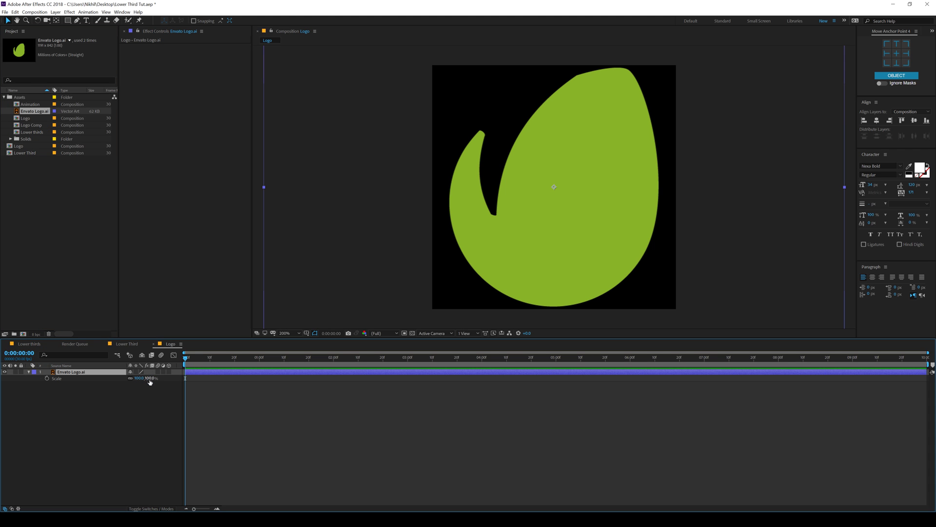
{"action": "left_click_drag", "start_coordinate": [150, 382], "coordinate": [140, 384]}
{"action": "left_click", "coordinate": [148, 379]}
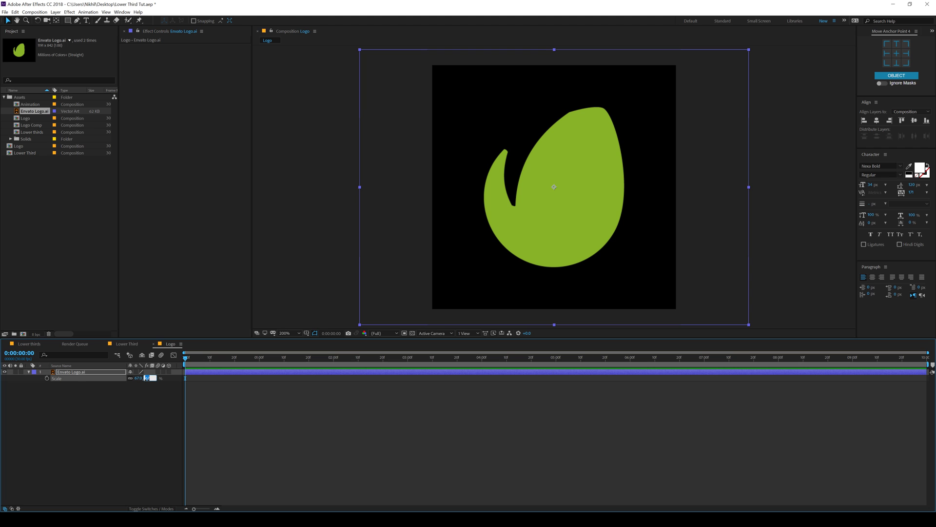
{"action": "type", "text": "60"}
{"action": "left_click", "coordinate": [285, 365]}
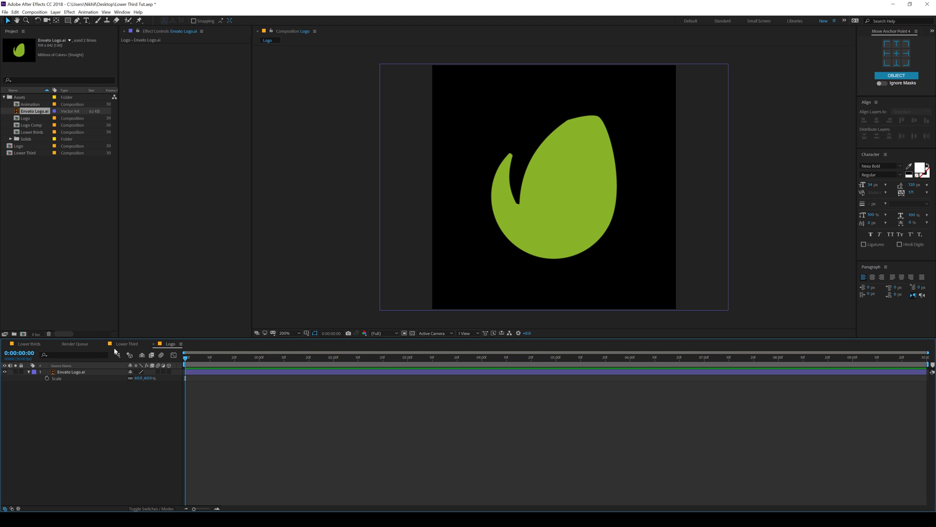
{"action": "left_click", "coordinate": [79, 373]}
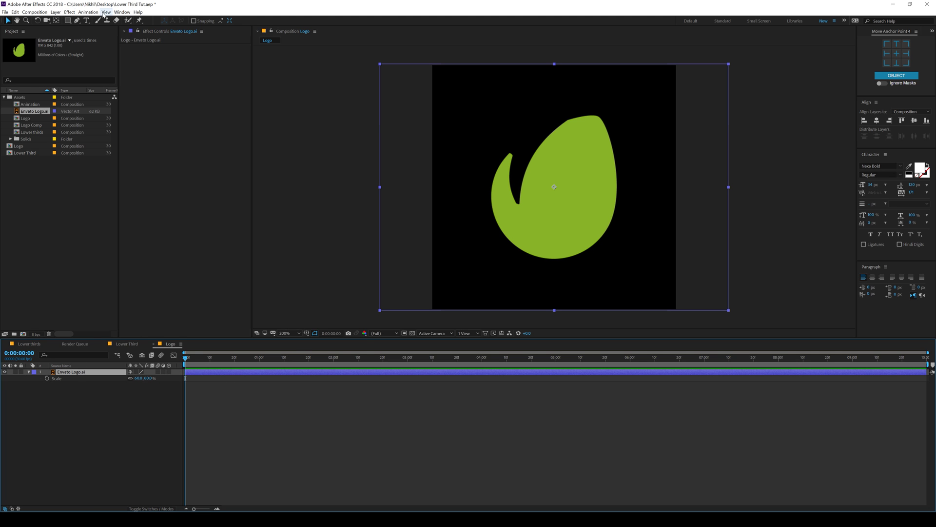
{"action": "left_click", "coordinate": [122, 12]}
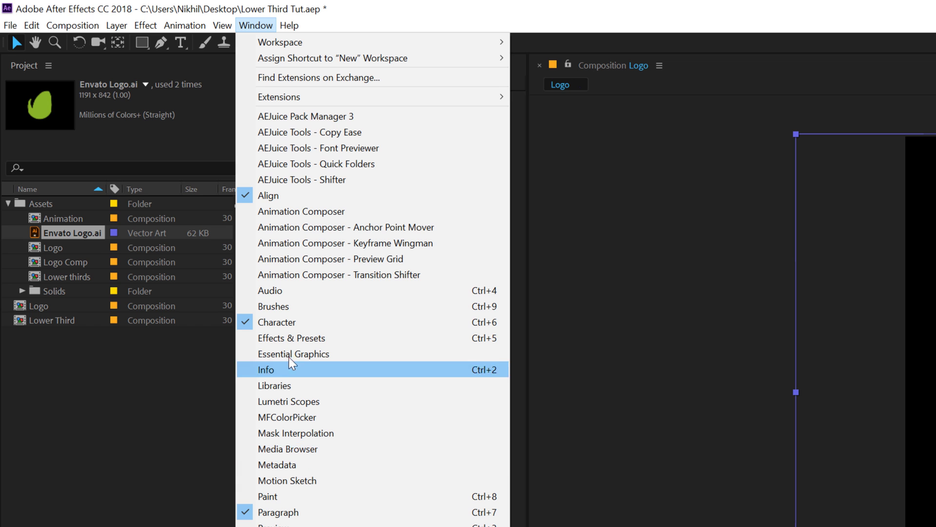
Apply a Fill effect to the logo layer with colour FFFFFF.
{"action": "left_click", "coordinate": [292, 338]}
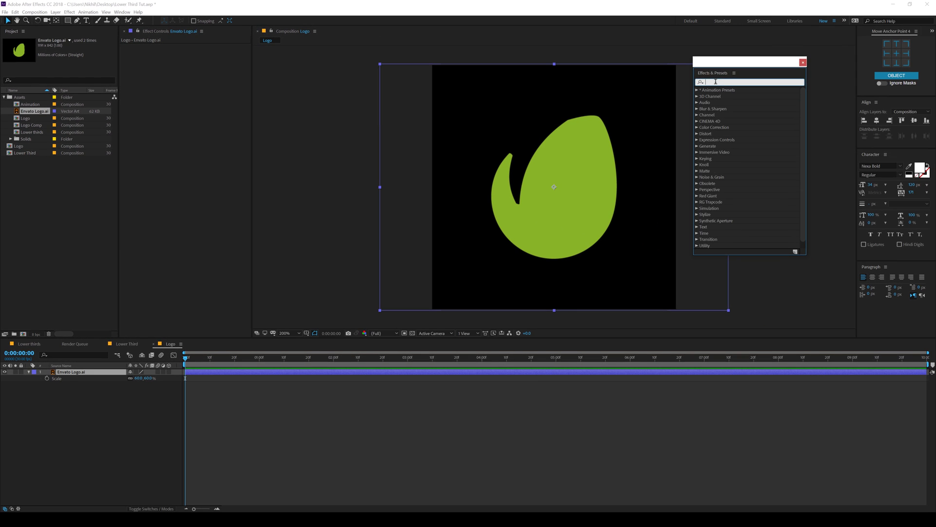
{"action": "type", "text": "fill"}
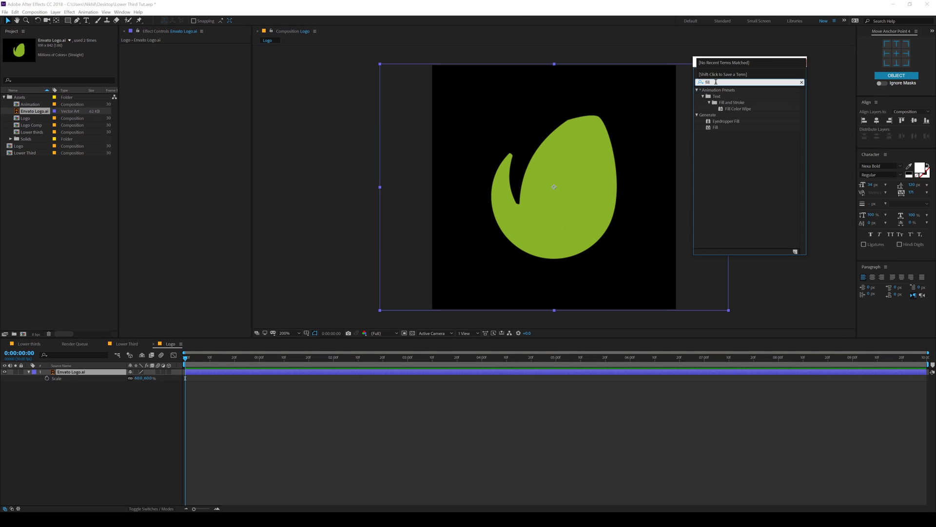
{"action": "double_click", "coordinate": [716, 128]}
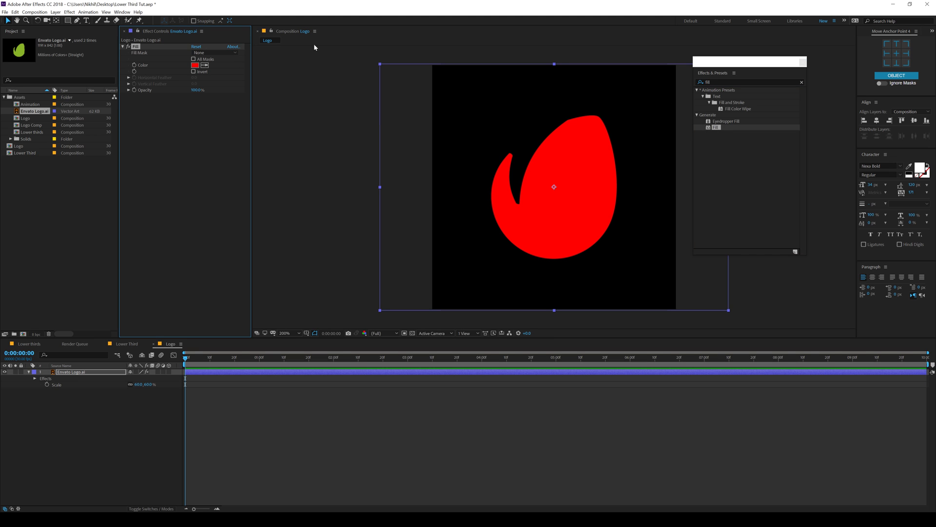
{"action": "left_click", "coordinate": [195, 65]}
{"action": "type", "text": "FFFFFF"}
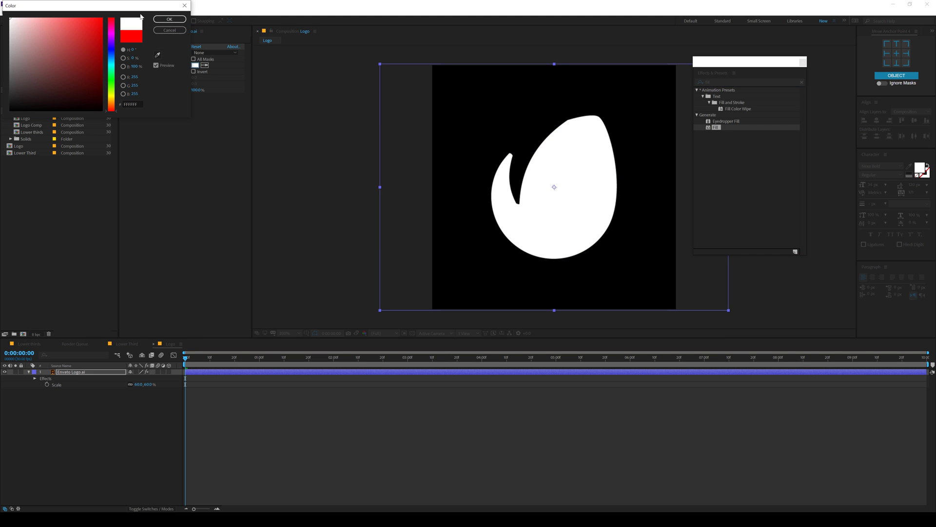
{"action": "key", "text": "Return"}
Dock the Effects & Presets panel and collapse the logo layer's properties.
{"action": "left_click_drag", "start_coordinate": [707, 73], "coordinate": [828, 190]}
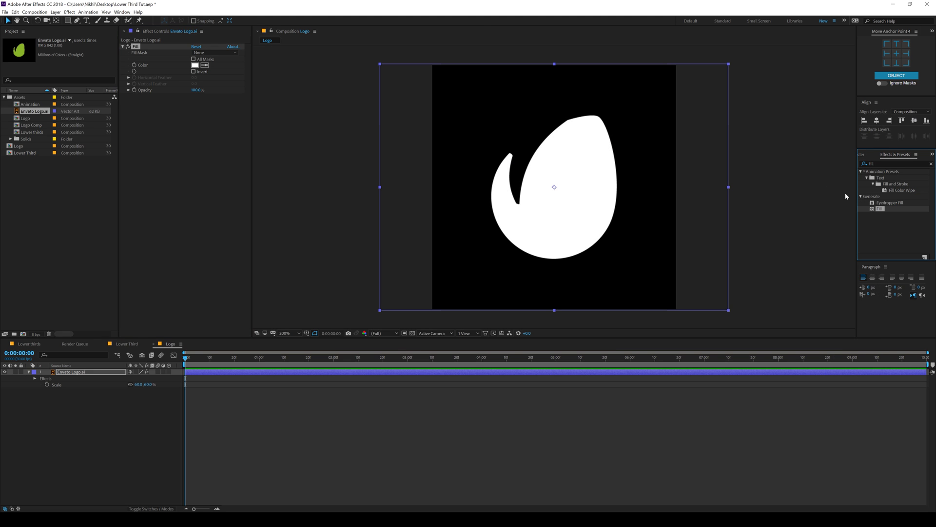
{"action": "left_click", "coordinate": [63, 412]}
{"action": "left_click", "coordinate": [28, 372]}
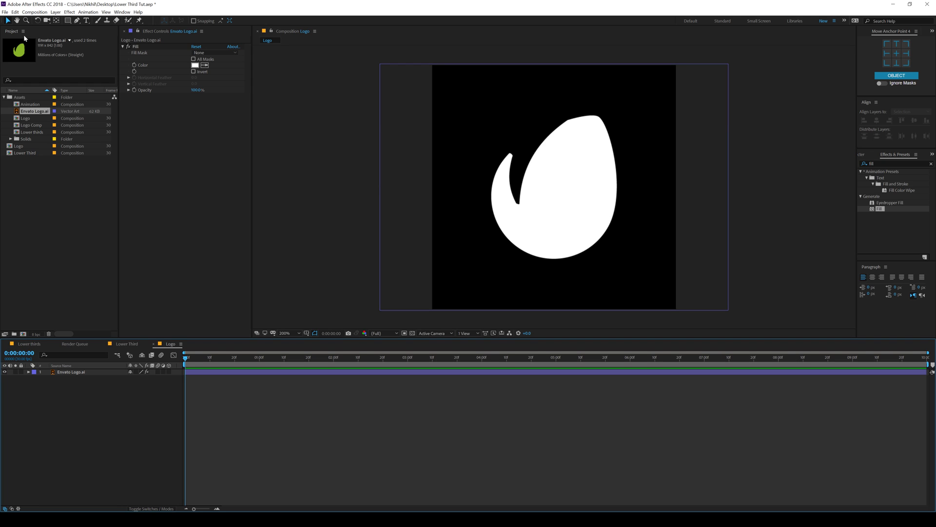
Create a composition-sized rectangle shape layer with a stroke and no fill.
{"action": "left_click", "coordinate": [68, 21]}
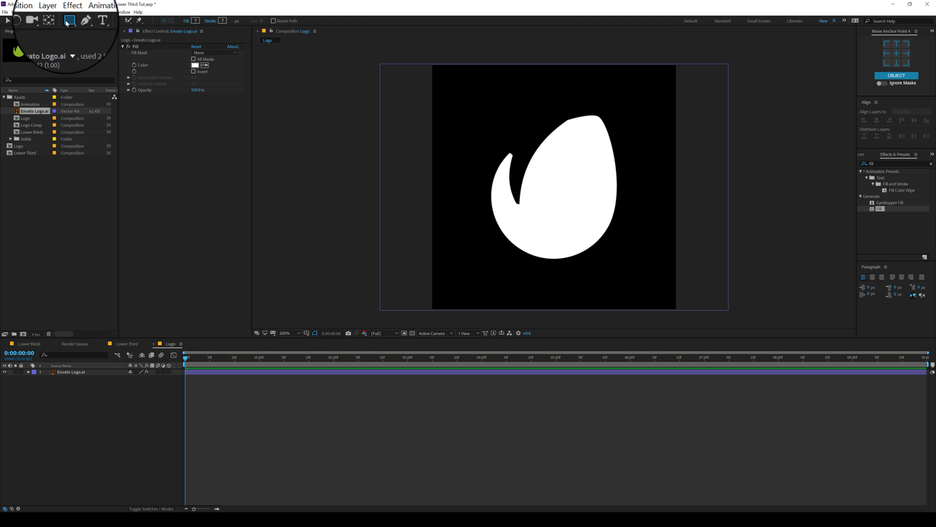
{"action": "left_click", "coordinate": [234, 21]}
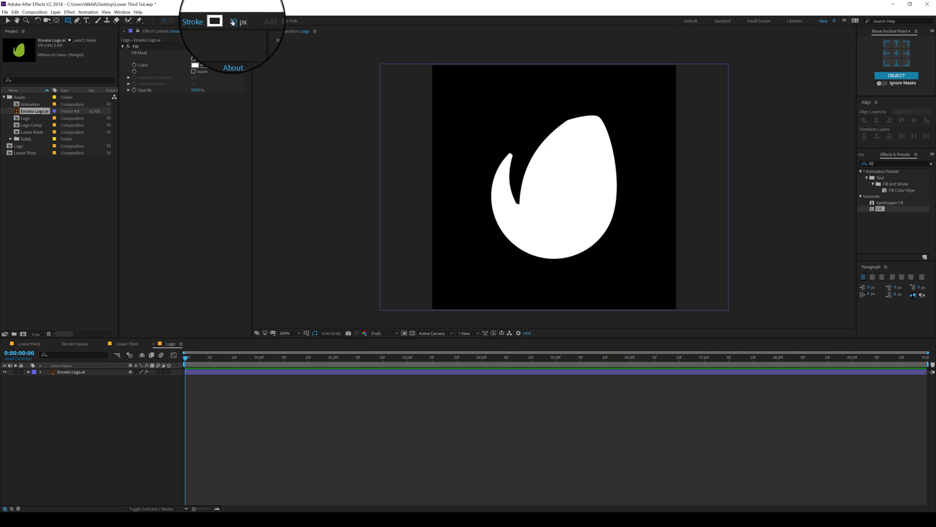
{"action": "left_click", "coordinate": [198, 21]}
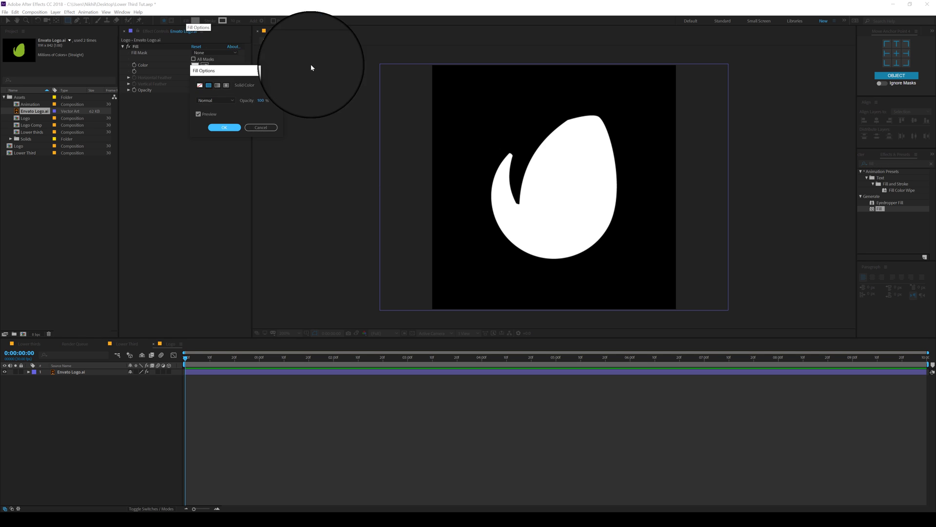
{"action": "left_click", "coordinate": [230, 128]}
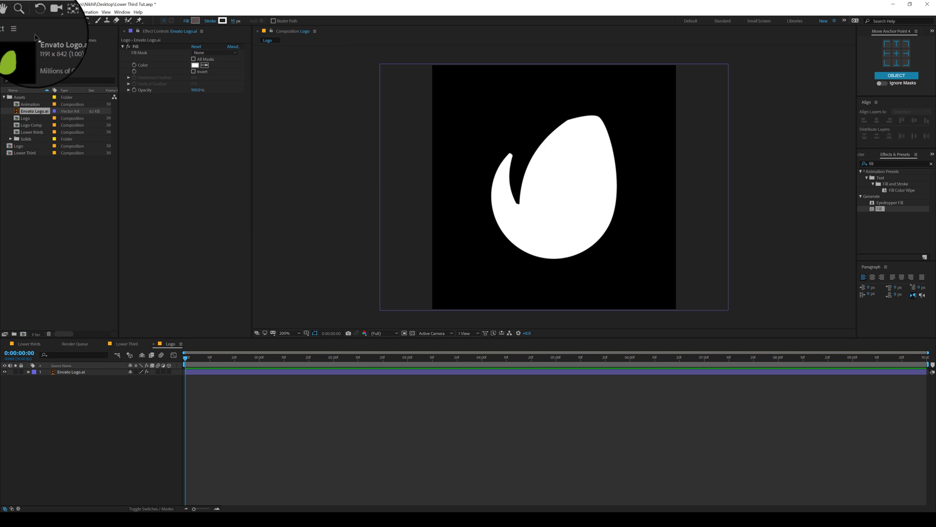
{"action": "double_click", "coordinate": [69, 20]}
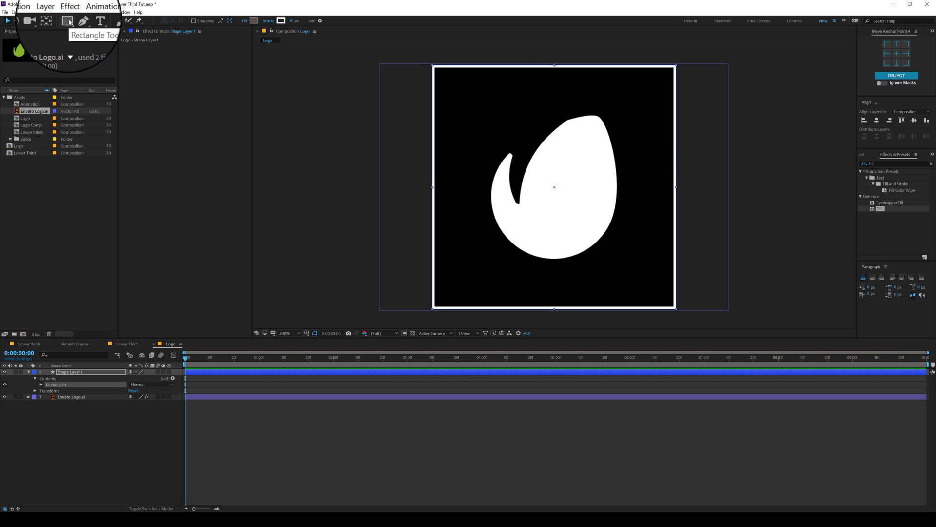
Shrink the rectangle path size to about 484 pixels square.
{"action": "left_click", "coordinate": [41, 384]}
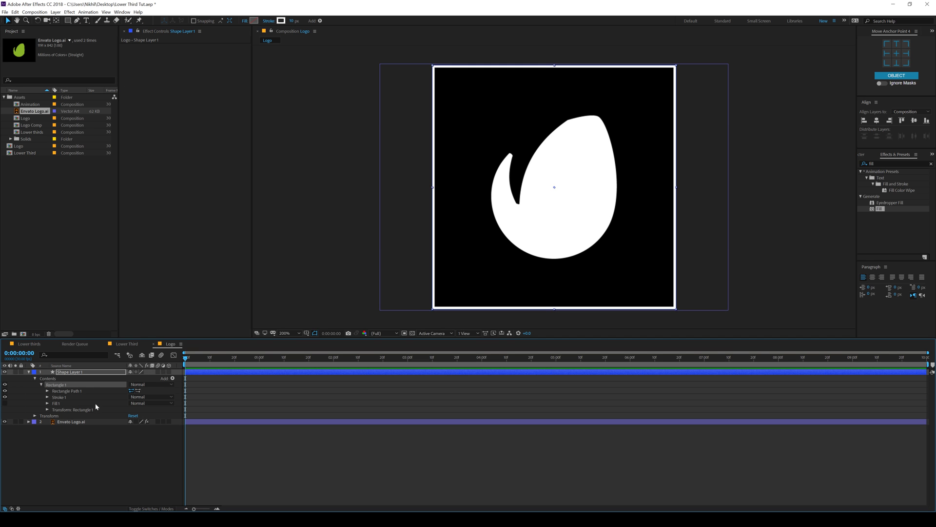
{"action": "left_click", "coordinate": [47, 391]}
{"action": "left_click_drag", "start_coordinate": [149, 396], "coordinate": [142, 397]}
{"action": "left_click", "coordinate": [224, 418]}
{"action": "scroll", "coordinate": [505, 230], "scroll_direction": "down", "scroll_amount": 4}
{"action": "scroll", "coordinate": [504, 229], "scroll_direction": "up", "scroll_amount": 4}
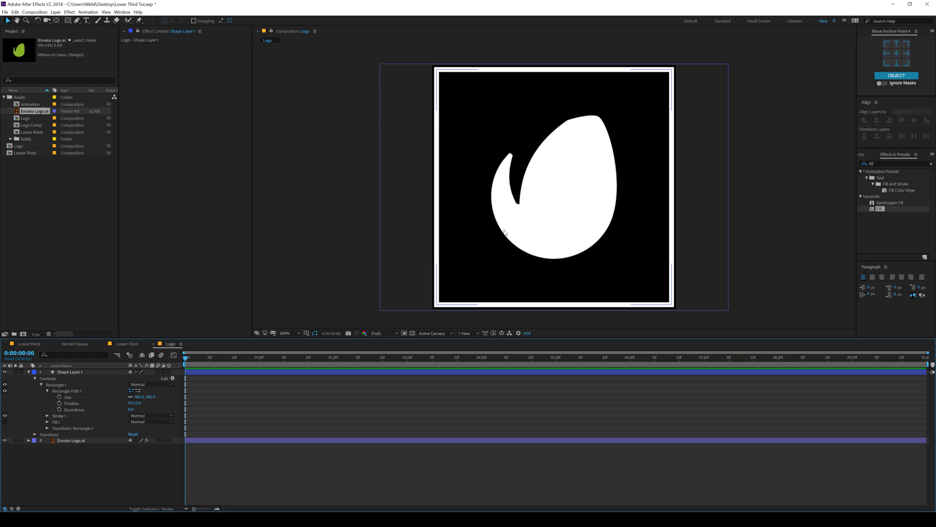
{"action": "left_click", "coordinate": [29, 371]}
Rename the shape layer to 'Stroke'.
{"action": "left_click", "coordinate": [62, 373]}
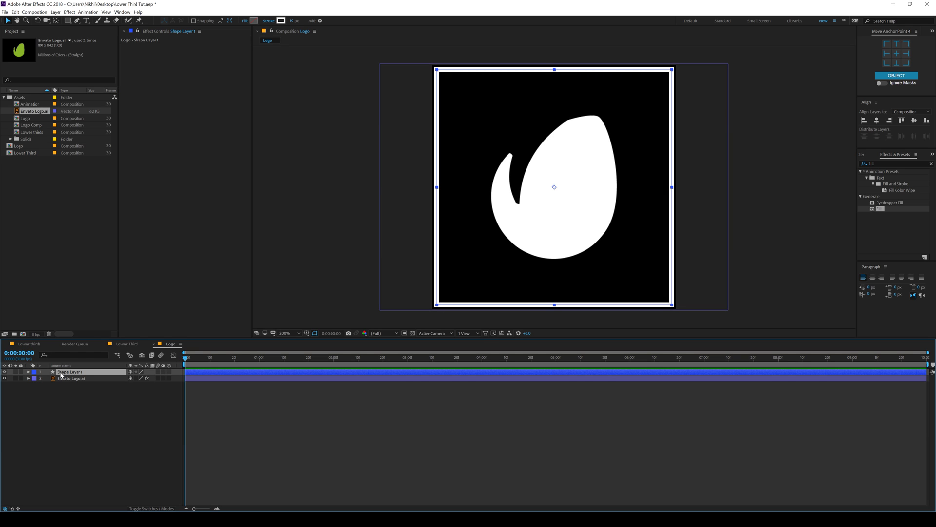
{"action": "key", "text": "Return"}
{"action": "type", "text": "S"}
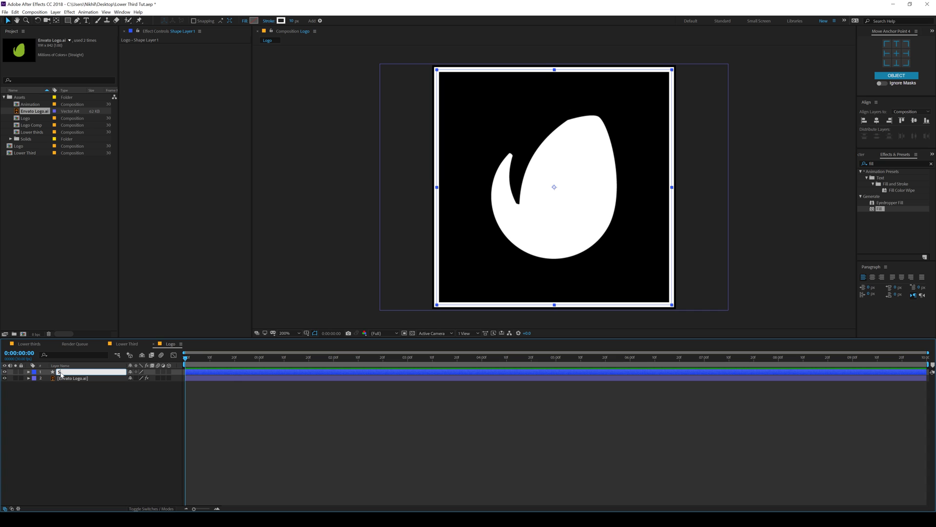
{"action": "key", "text": "Return"}
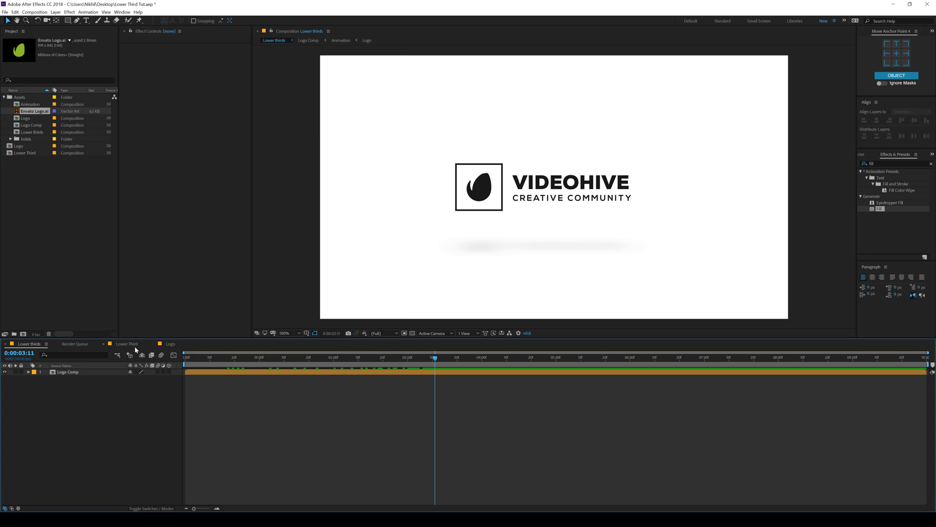
Add the Logo comp to the Lower Third composition and set its Scale to 40%.
{"action": "left_click", "coordinate": [127, 344]}
{"action": "left_click", "coordinate": [56, 345]}
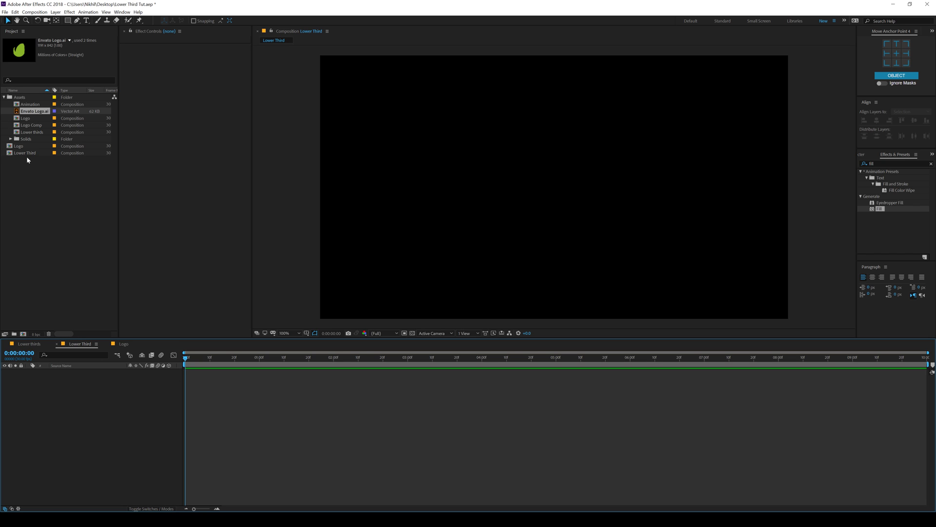
{"action": "left_click_drag", "start_coordinate": [20, 149], "coordinate": [68, 412]}
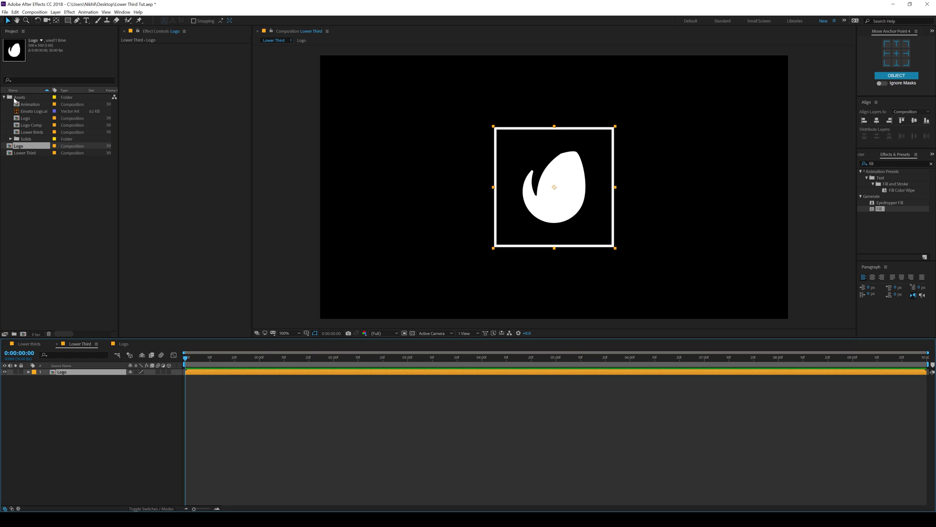
{"action": "left_click", "coordinate": [4, 97]}
{"action": "key", "text": "s"}
{"action": "left_click_drag", "start_coordinate": [152, 380], "coordinate": [133, 381]}
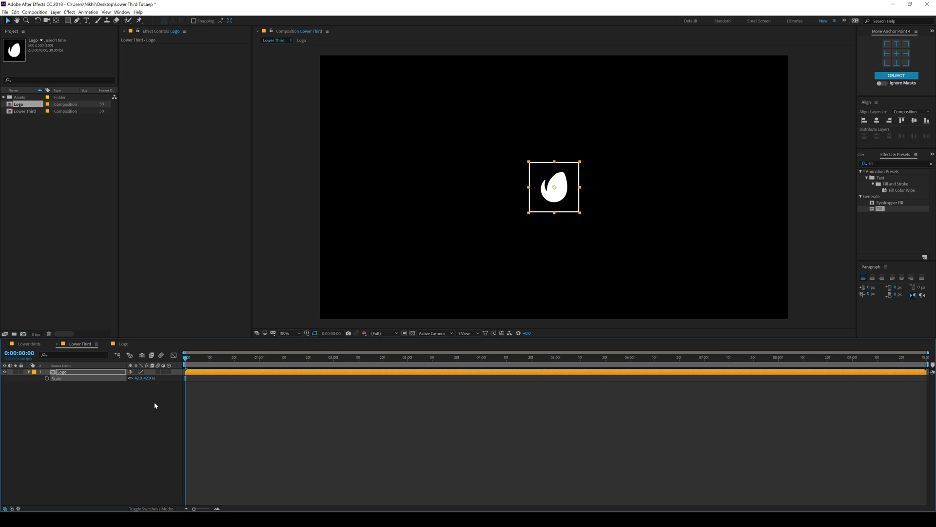
{"action": "left_click", "coordinate": [147, 378]}
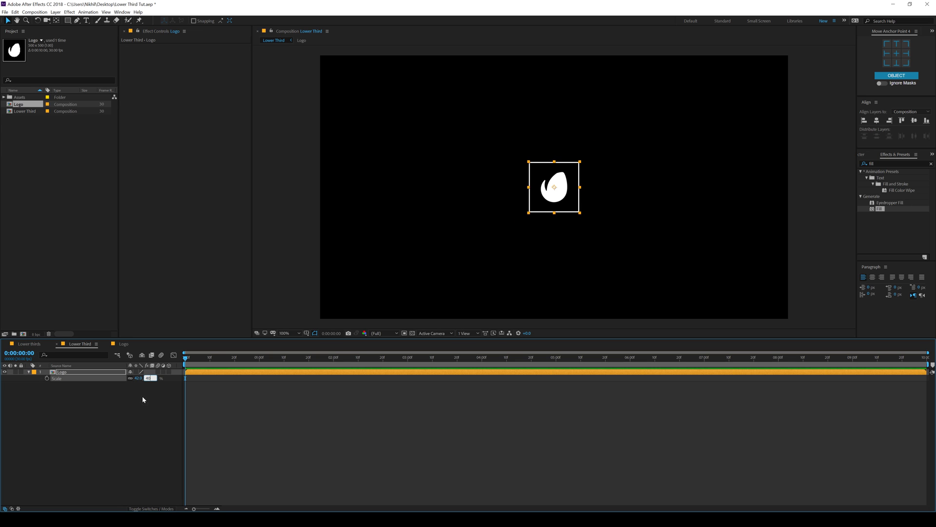
{"action": "type", "text": "40"}
{"action": "left_click", "coordinate": [137, 411]}
In the Logo precomp, set the square border's stroke width to 15 px.
{"action": "double_click", "coordinate": [551, 204]}
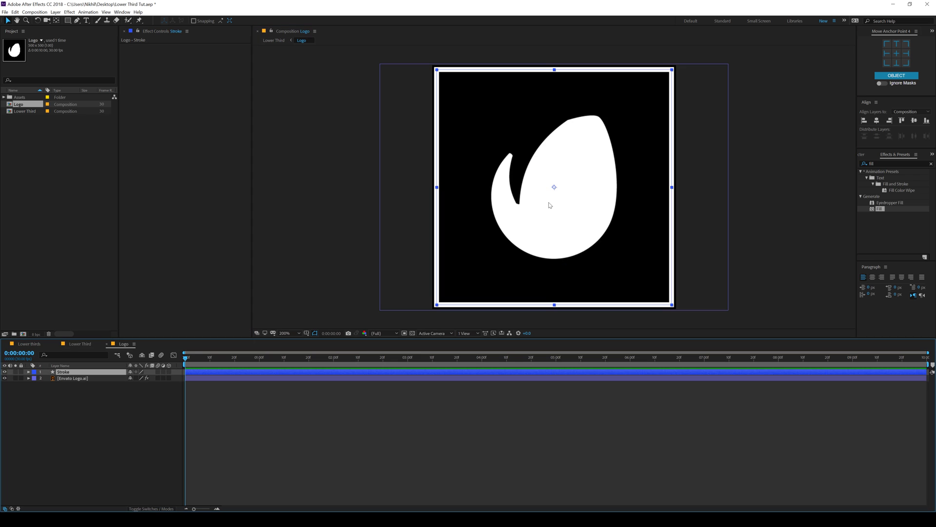
{"action": "left_click", "coordinate": [294, 20]}
{"action": "type", "text": "15"}
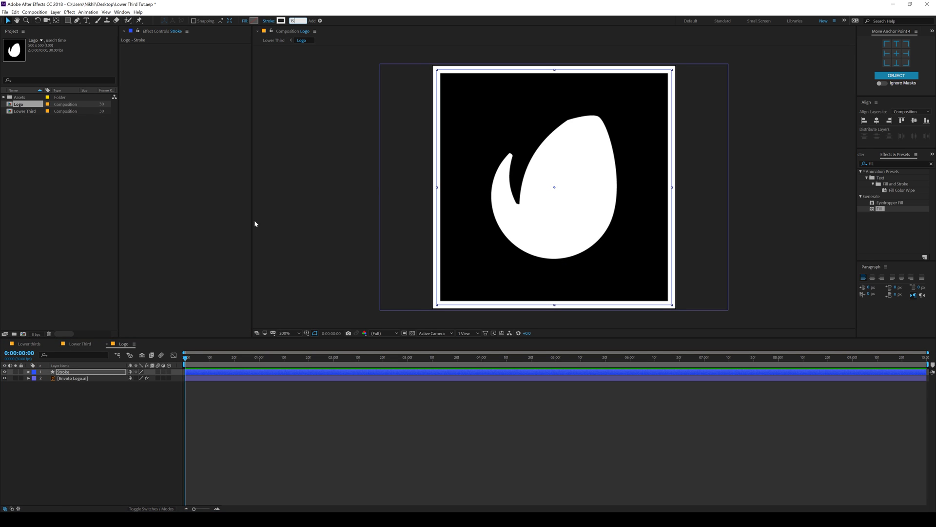
{"action": "left_click", "coordinate": [78, 344]}
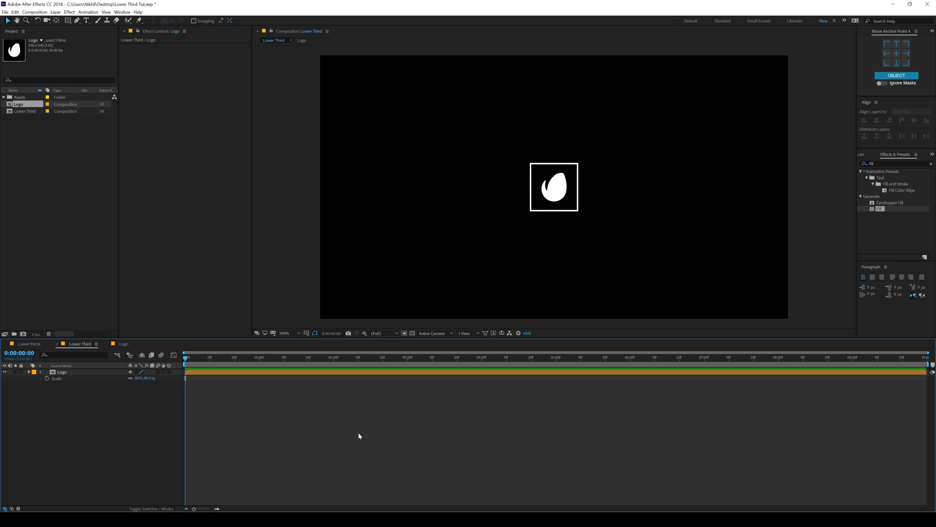
Zoom the viewer to 200% and turn on the Title/Action Safe guides.
{"action": "key", "text": "period"}
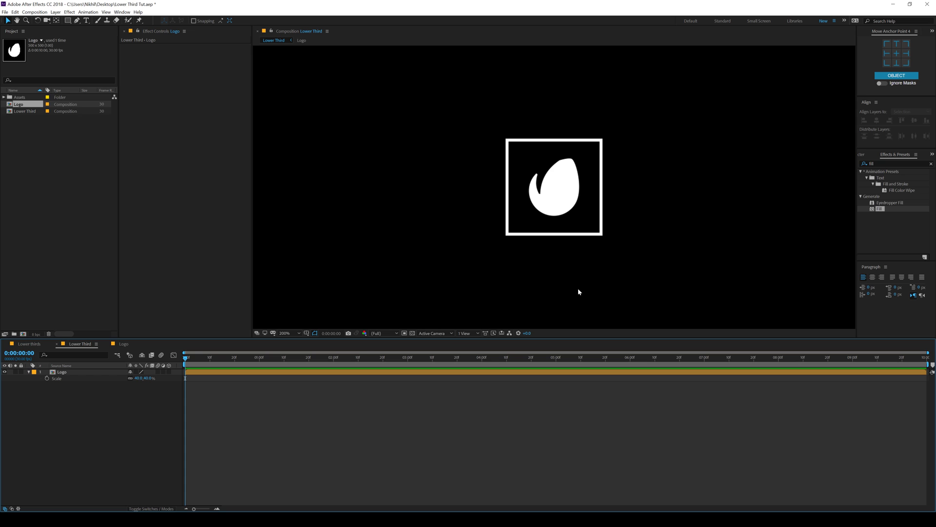
{"action": "left_click", "coordinate": [29, 372]}
{"action": "left_click", "coordinate": [312, 334]}
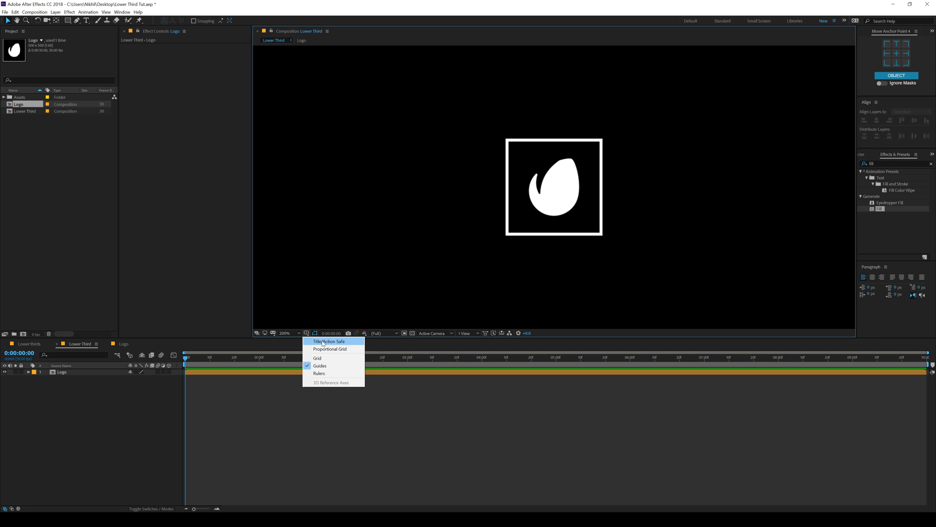
{"action": "left_click", "coordinate": [322, 342]}
{"action": "left_click", "coordinate": [108, 419]}
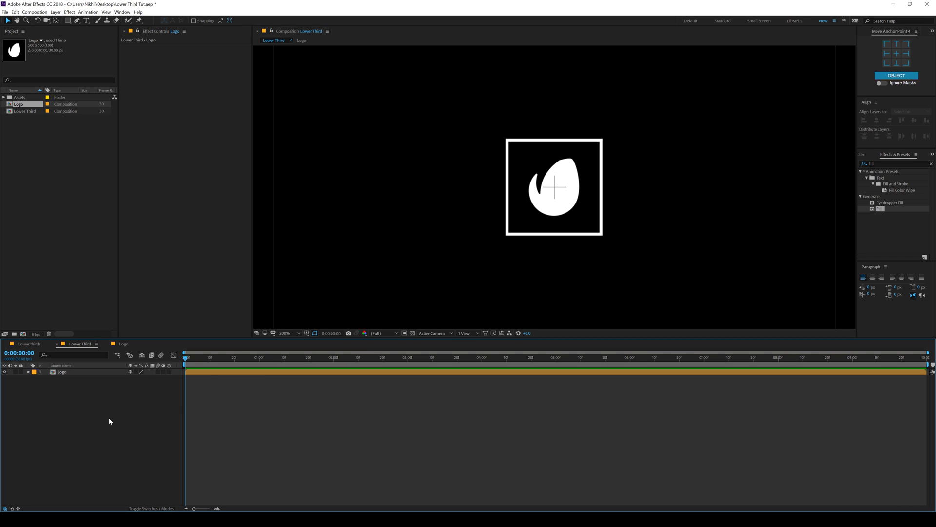
{"action": "left_click", "coordinate": [68, 22]}
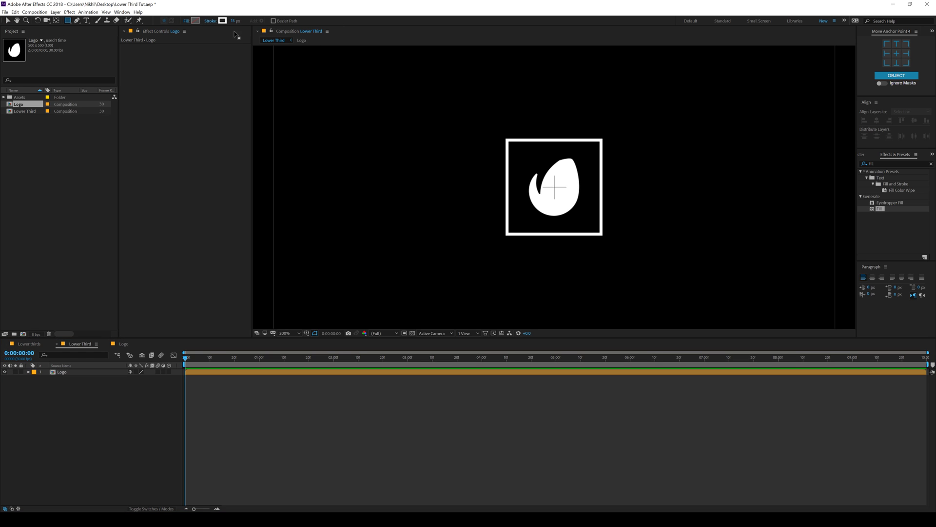
Draw a light-grey (C8C8C8) rectangle over the lower part of the composition.
{"action": "left_click", "coordinate": [195, 21]}
{"action": "left_click_drag", "start_coordinate": [22, 39], "coordinate": [9, 37]}
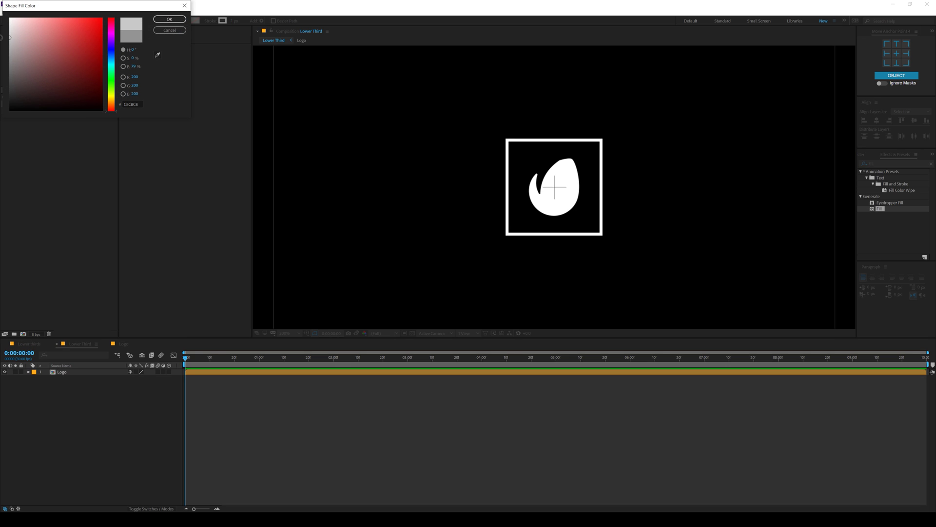
{"action": "left_click", "coordinate": [169, 19]}
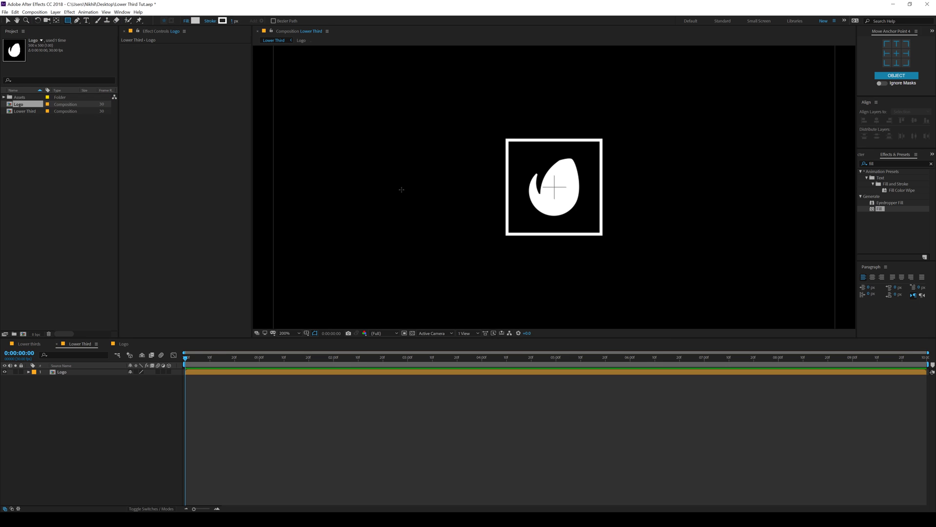
{"action": "mouse_move", "coordinate": [380, 184]}
{"action": "left_mouse_down"}
{"action": "mouse_move", "coordinate": [395, 203]}
{"action": "mouse_move", "coordinate": [738, 336]}
{"action": "left_mouse_up"}
At 400% zoom, move the rectangle's top edge onto the logo's centre line.
{"action": "key", "text": "v"}
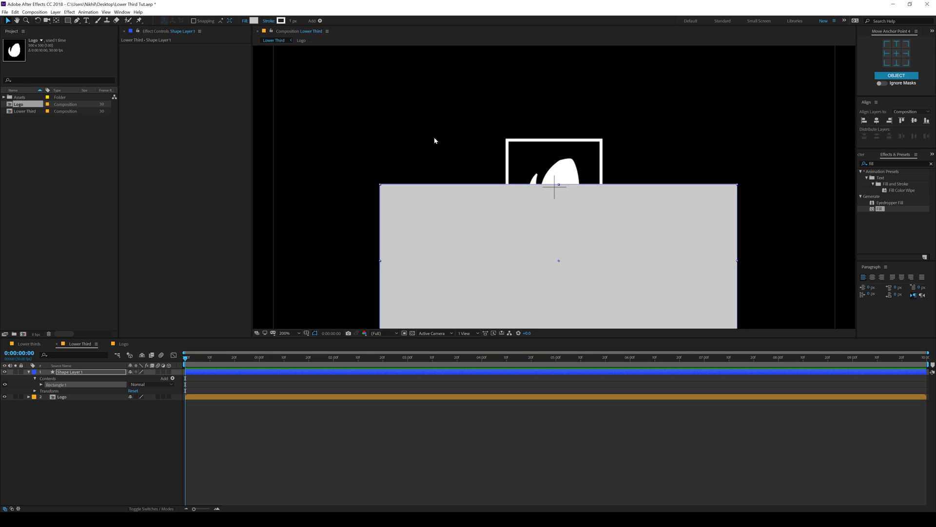
{"action": "key", "text": "period"}
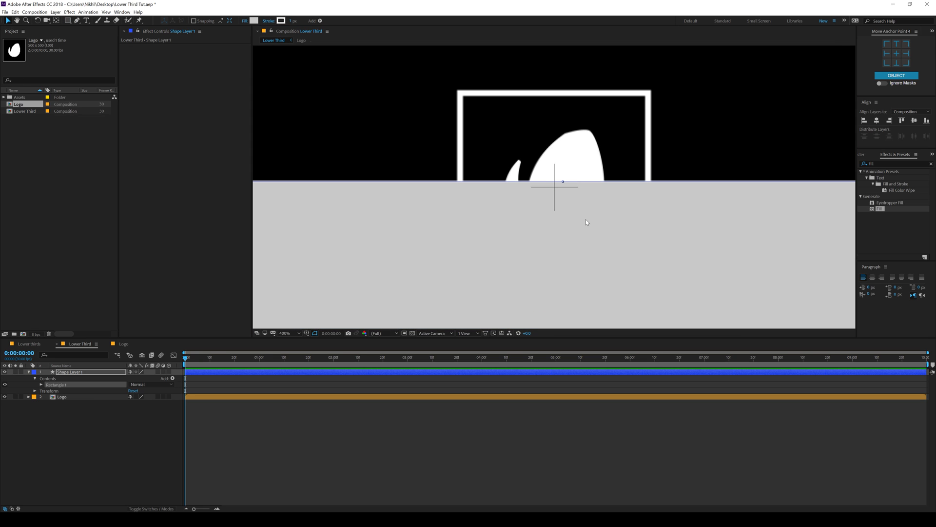
{"action": "left_click_drag", "start_coordinate": [583, 247], "coordinate": [579, 254]}
{"action": "left_click", "coordinate": [897, 60]}
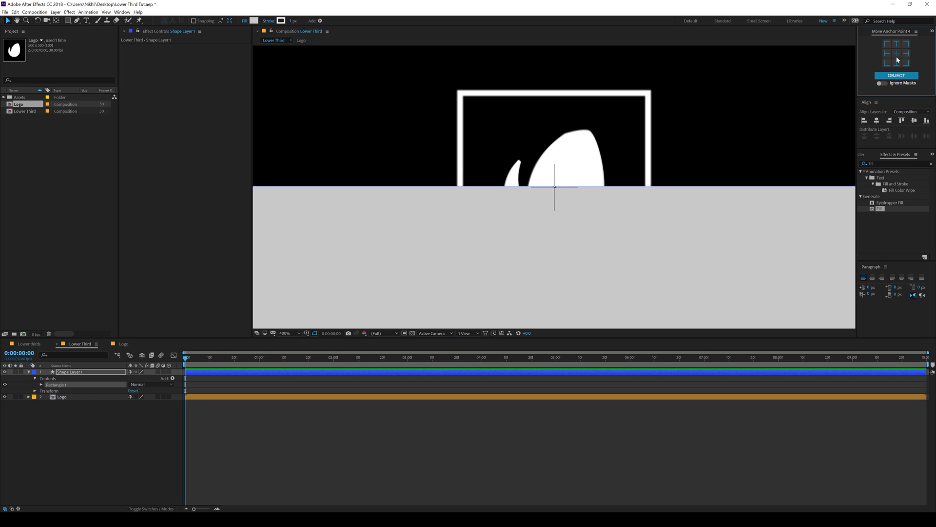
{"action": "left_click", "coordinate": [877, 126]}
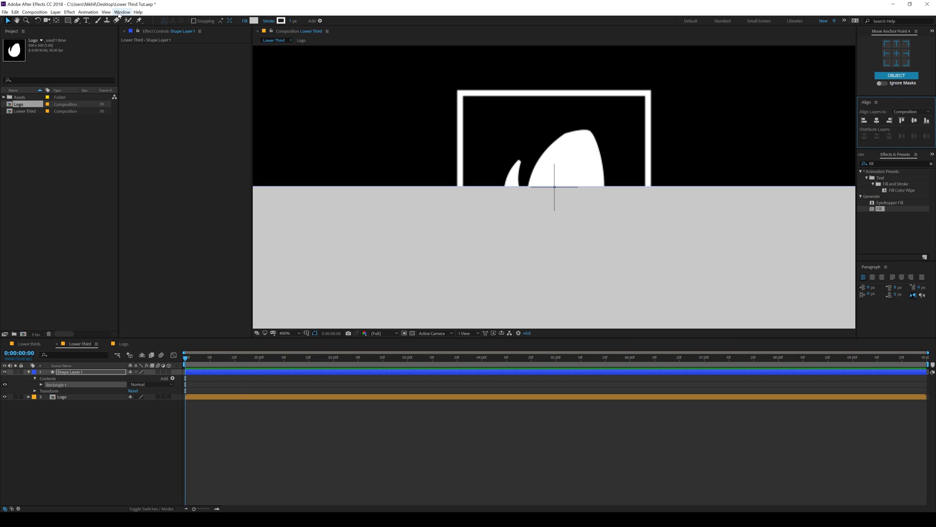
Bring up the Align panel and zoom the viewer back to 200%.
{"action": "left_click", "coordinate": [122, 12]}
{"action": "left_click", "coordinate": [128, 93]}
{"action": "left_click", "coordinate": [379, 447]}
{"action": "key", "text": "comma"}
Rename the rectangle shape layer to 'Matte'.
{"action": "key", "text": "period"}
{"action": "key", "text": "comma"}
{"action": "key", "text": "period"}
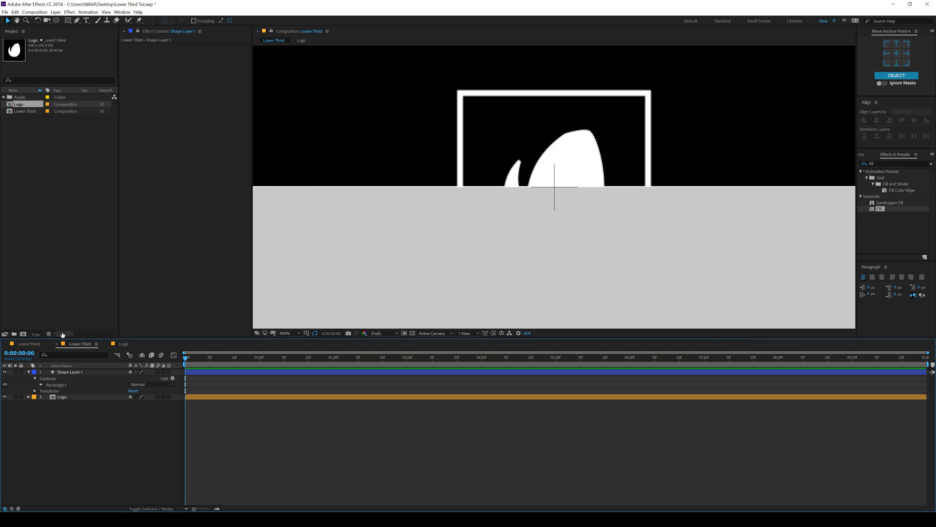
{"action": "left_click", "coordinate": [61, 372]}
{"action": "key", "text": "Return"}
{"action": "key", "text": "BackSpace"}
{"action": "type", "text": "Matte"}
{"action": "key", "text": "Return"}
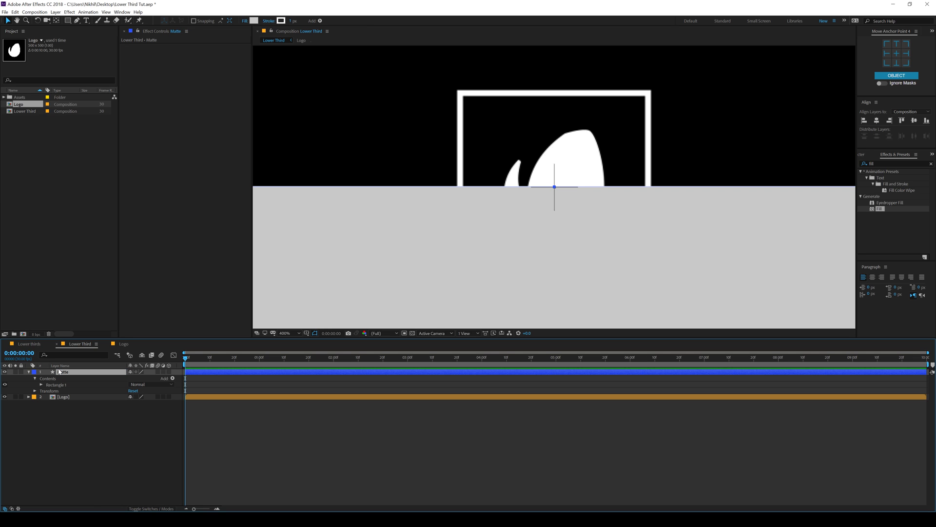
{"action": "left_click", "coordinate": [28, 372]}
Set the Logo layer's track matte to Alpha Matte 'Matte'.
{"action": "left_click", "coordinate": [76, 380]}
{"action": "left_click", "coordinate": [87, 404]}
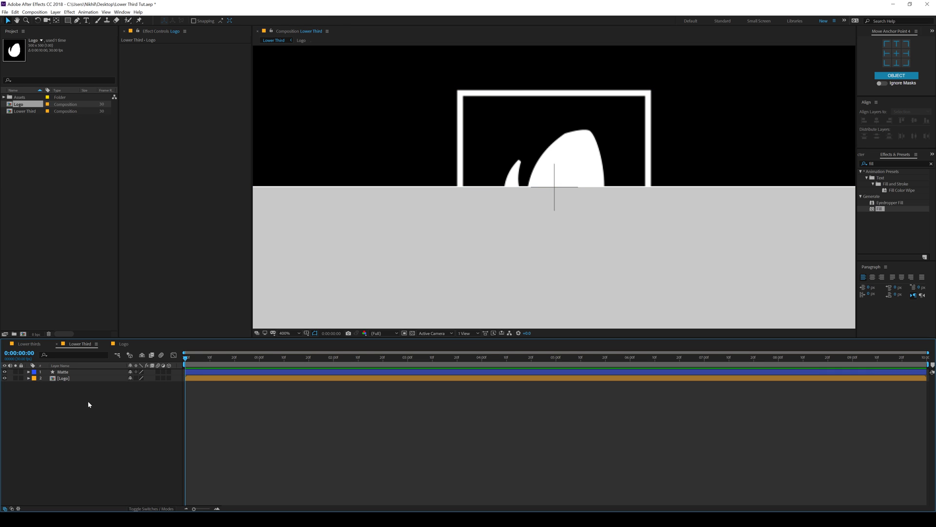
{"action": "key", "text": "F4"}
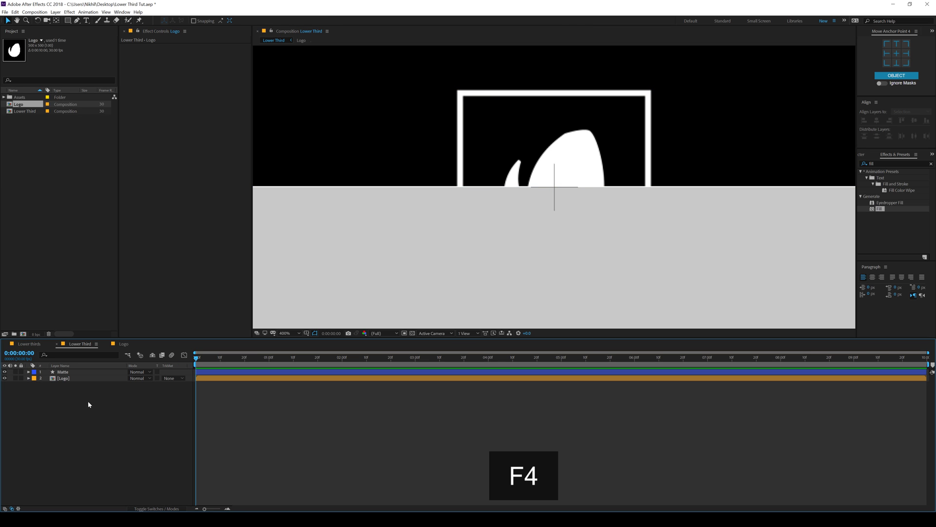
{"action": "left_click", "coordinate": [171, 379]}
{"action": "left_click", "coordinate": [184, 396]}
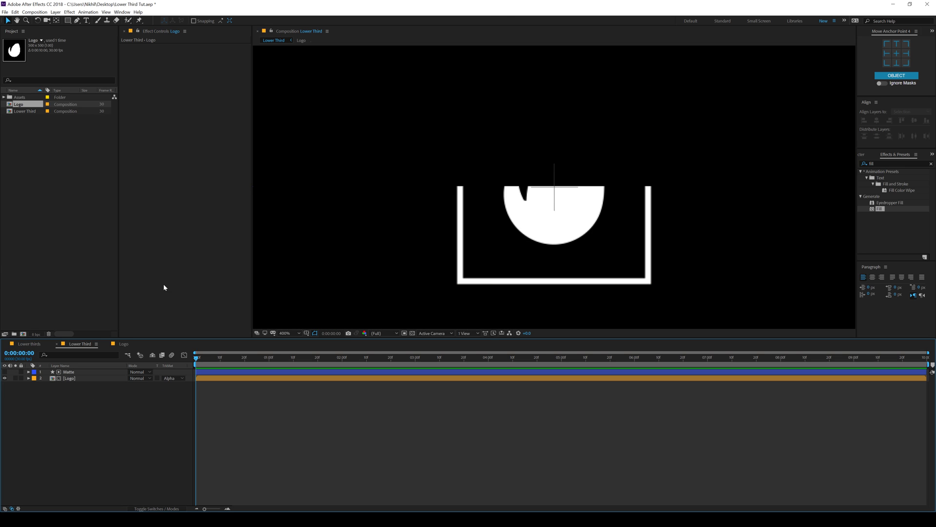
Select both the Matte and Logo layers.
{"action": "left_click", "coordinate": [84, 381]}
{"action": "left_click", "coordinate": [68, 372]}
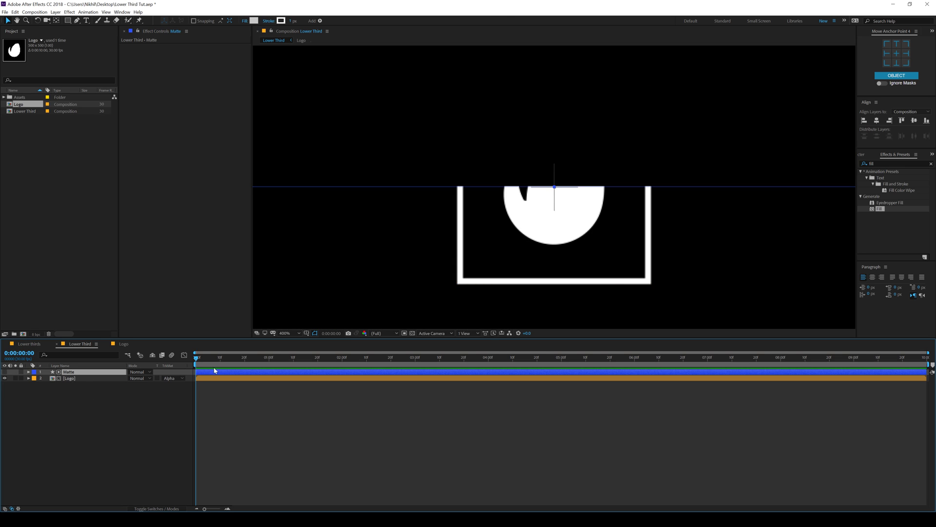
{"action": "scroll", "coordinate": [522, 240], "scroll_direction": "up", "scroll_amount": 2}
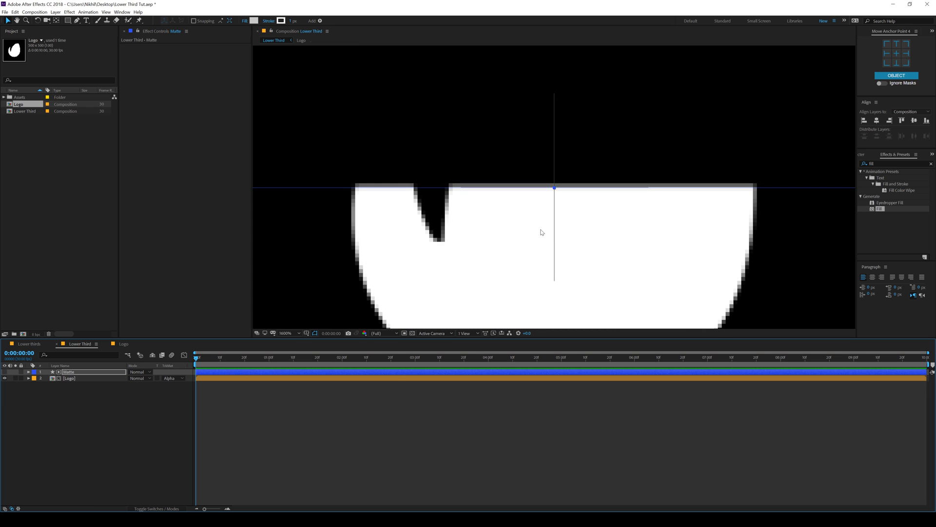
{"action": "left_click", "coordinate": [130, 416]}
{"action": "scroll", "coordinate": [487, 257], "scroll_direction": "down", "scroll_amount": 5}
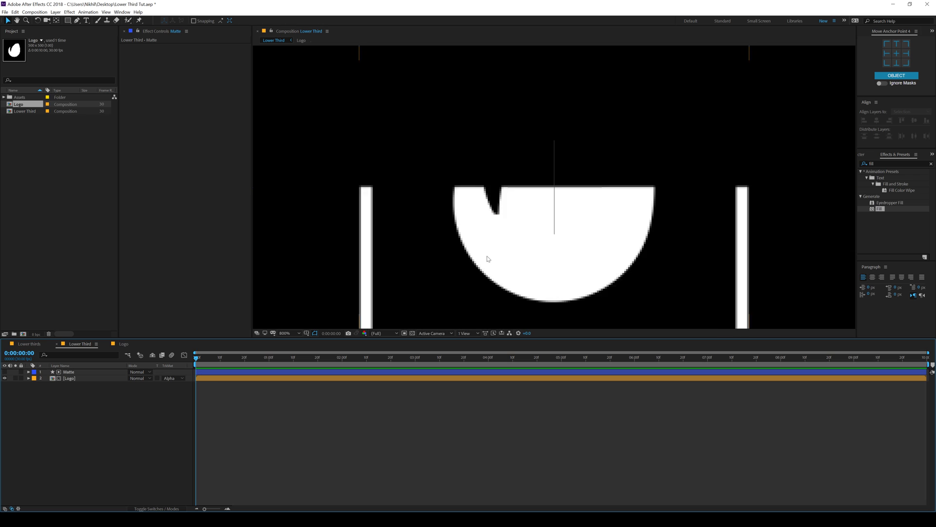
{"action": "key", "text": "ctrl+a"}
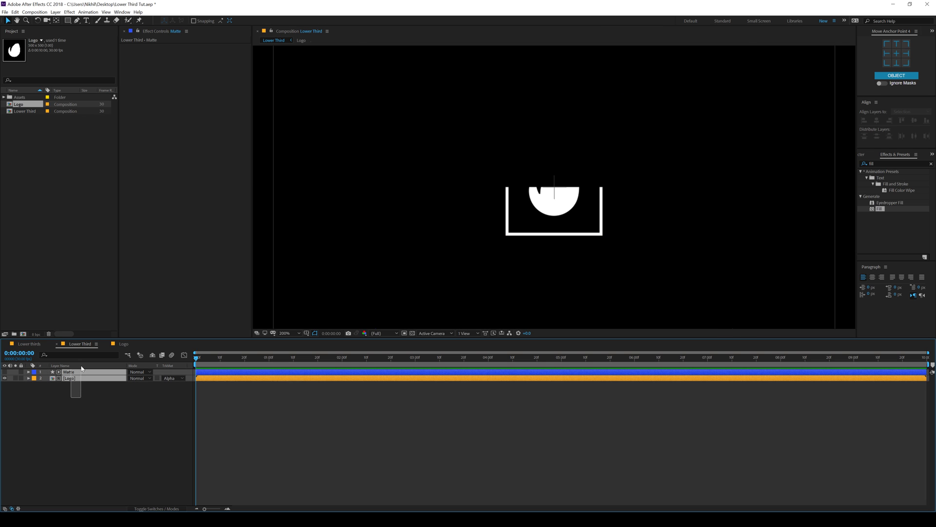
Duplicate the Matte and Logo layers and give the duplicate Logo an Alpha Inverted matte.
{"action": "key", "text": "ctrl+d"}
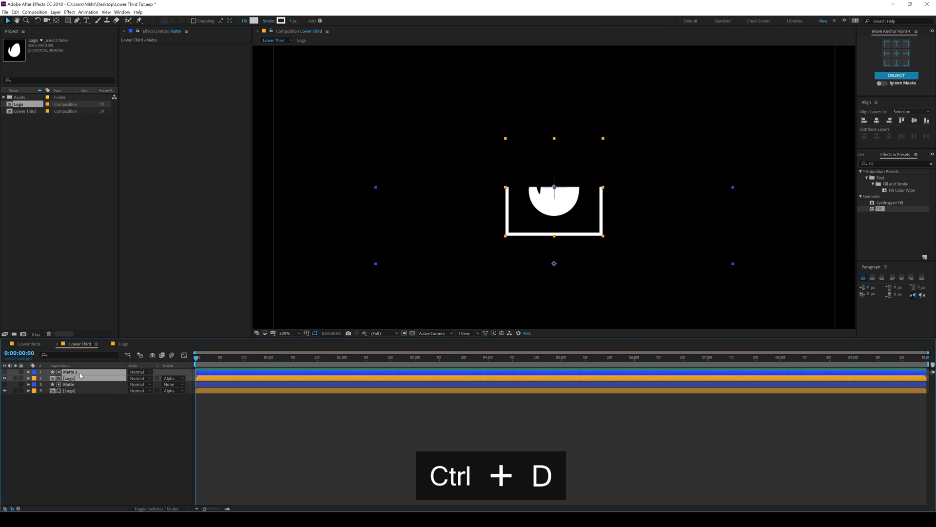
{"action": "left_click", "coordinate": [72, 411]}
{"action": "left_click", "coordinate": [94, 380]}
{"action": "left_click", "coordinate": [173, 378]}
{"action": "left_click", "coordinate": [201, 403]}
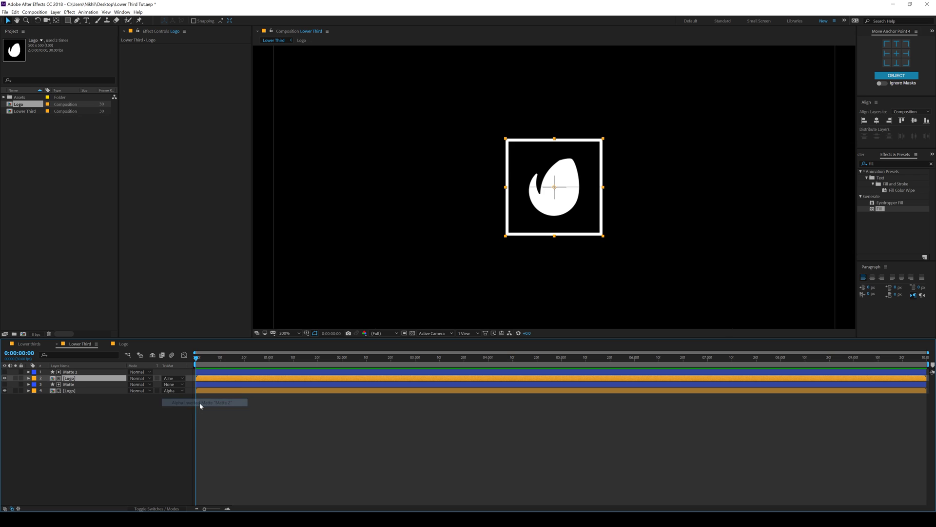
{"action": "left_click", "coordinate": [66, 428]}
Zoom the viewer to 800% and select the Matte 2 layer for renaming.
{"action": "key", "text": "period"}
{"action": "key", "text": "period"}
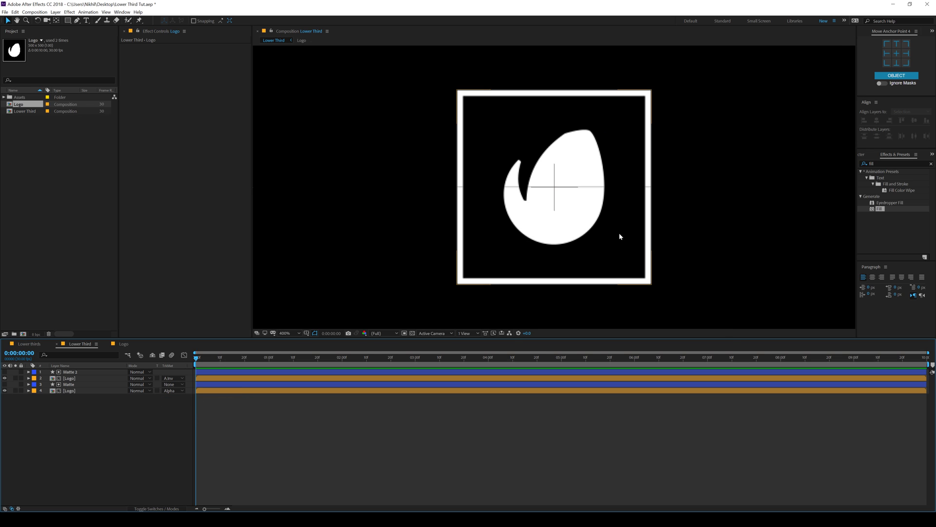
{"action": "key", "text": "period"}
{"action": "left_click", "coordinate": [72, 372]}
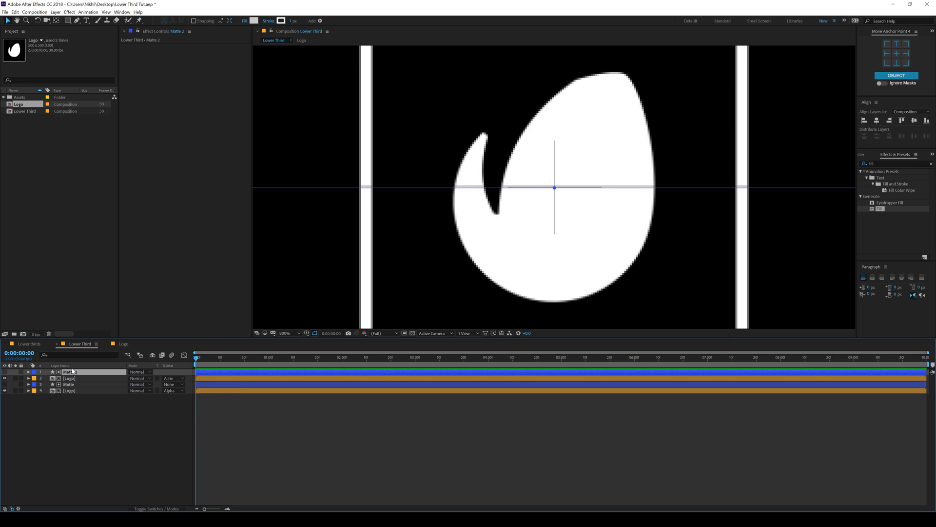
{"action": "key", "text": "Return"}
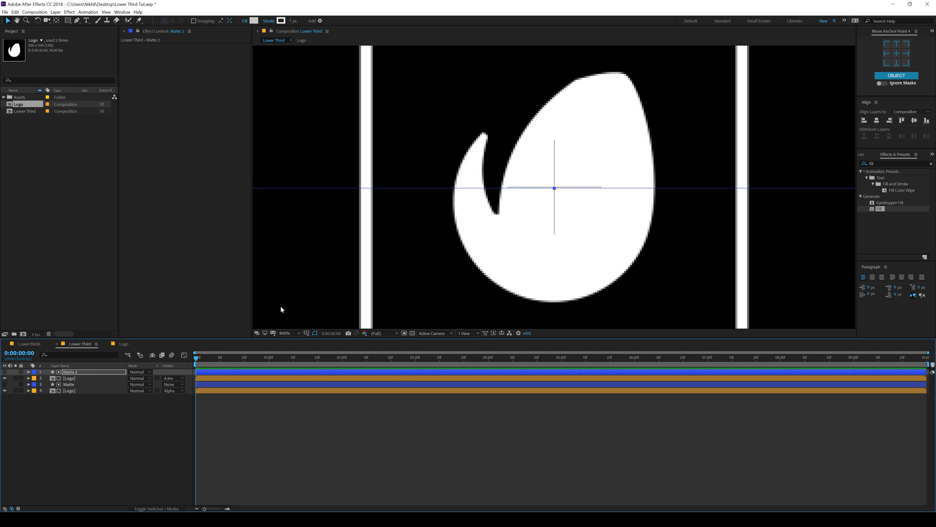
{"action": "scroll", "coordinate": [405, 224], "scroll_direction": "down", "scroll_amount": 1}
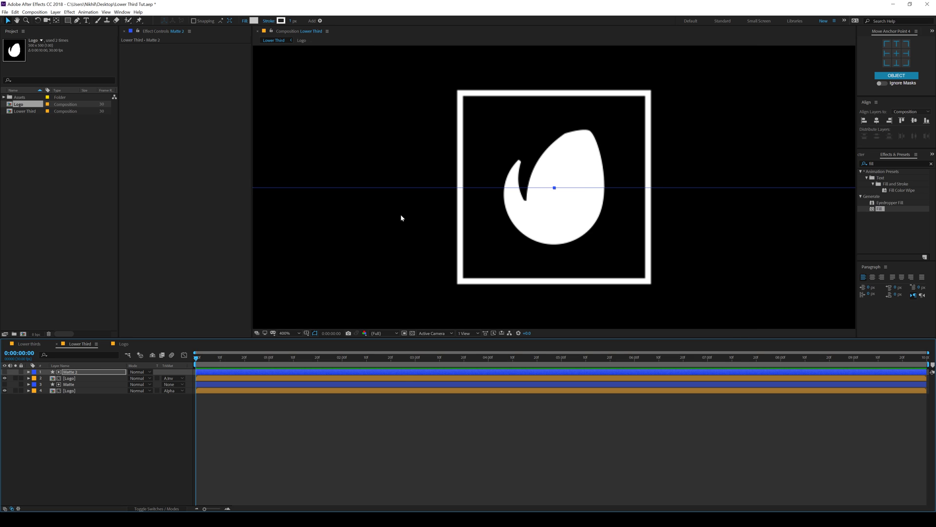
{"action": "scroll", "coordinate": [456, 215], "scroll_direction": "down", "scroll_amount": 3}
{"action": "left_click", "coordinate": [100, 405]}
{"action": "scroll", "coordinate": [561, 179], "scroll_direction": "up", "scroll_amount": 3}
{"action": "scroll", "coordinate": [545, 208], "scroll_direction": "up", "scroll_amount": 1}
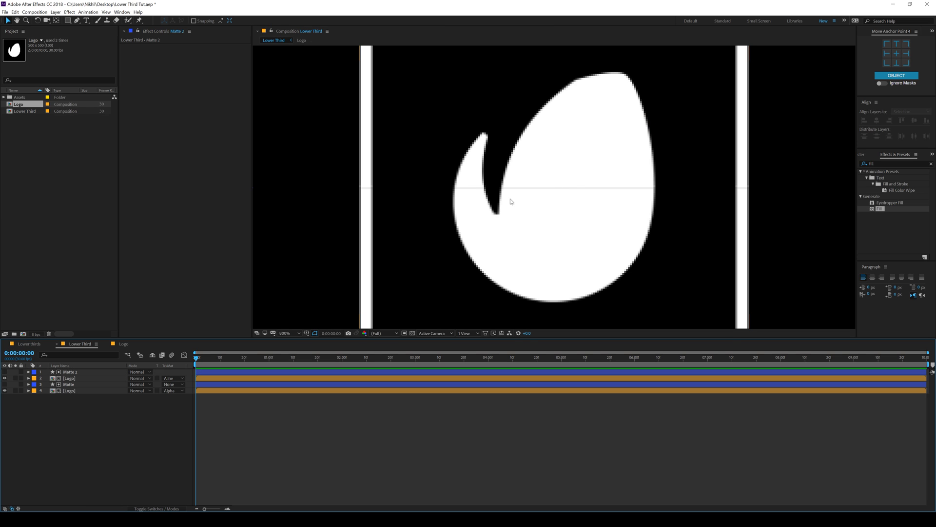
Hide layer controls with Ctrl+Shift+H and zoom out to see the whole logo square.
{"action": "left_click", "coordinate": [69, 372]}
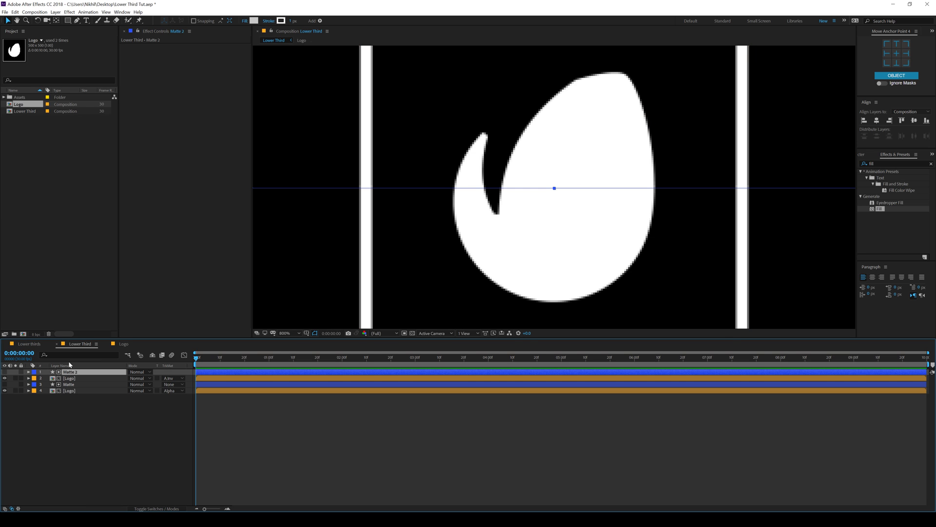
{"action": "key", "text": "ctrl+shift+h"}
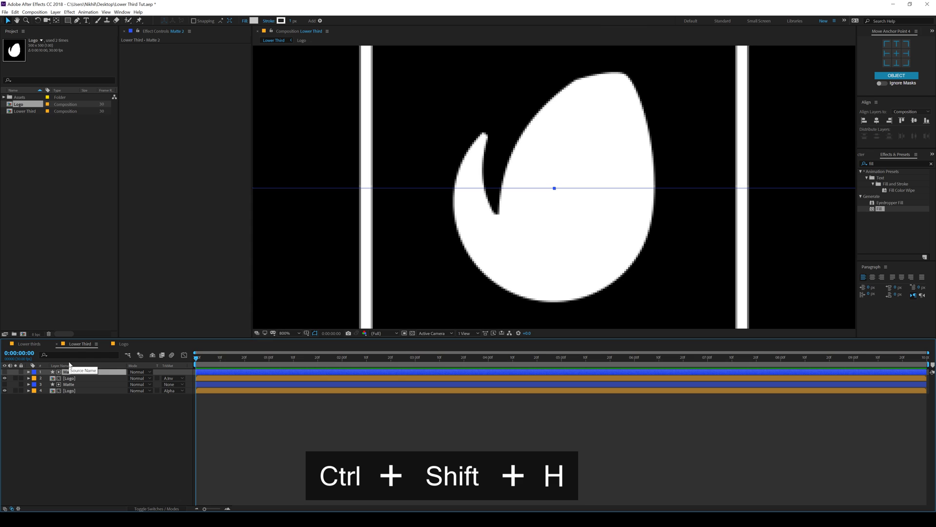
{"action": "key", "text": "Return"}
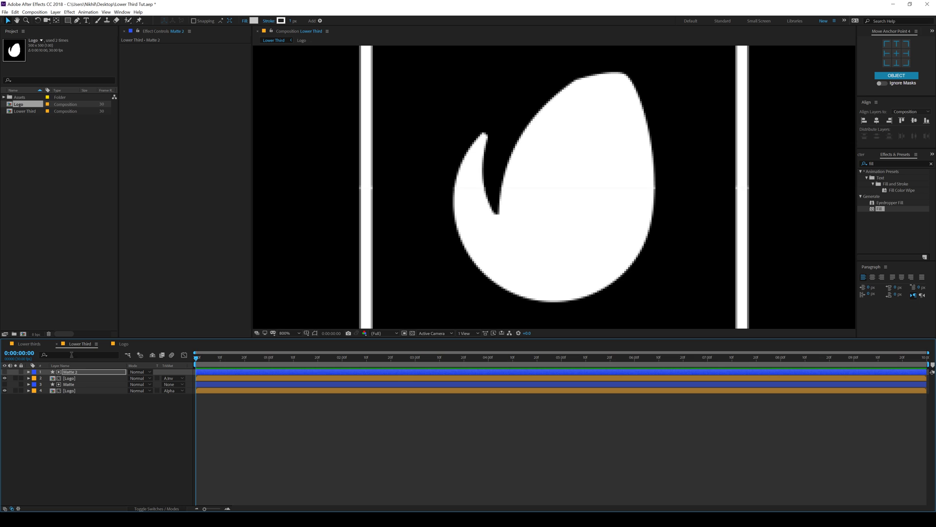
{"action": "left_click", "coordinate": [80, 444]}
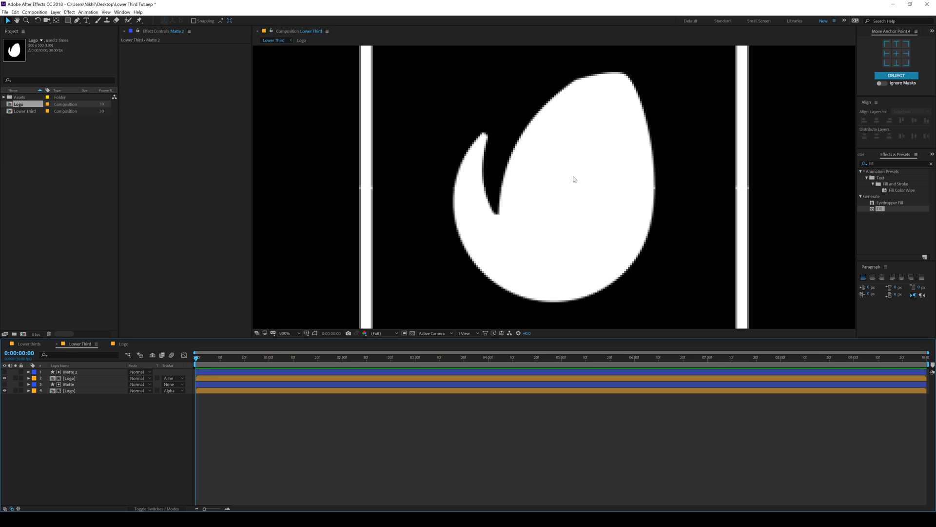
{"action": "key", "text": "comma"}
{"action": "key", "text": "comma"}
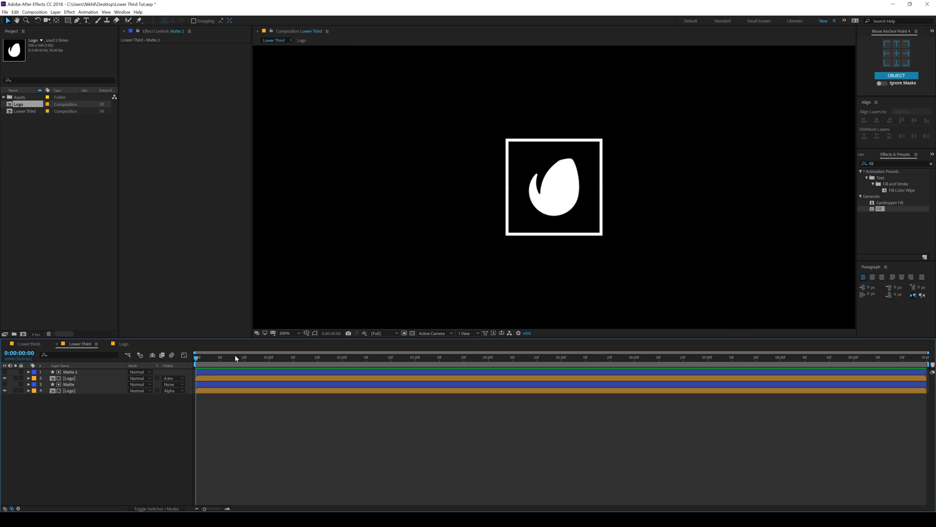
At 1:10, set Position keyframes on both Logo layers.
{"action": "left_click_drag", "start_coordinate": [244, 357], "coordinate": [294, 365]}
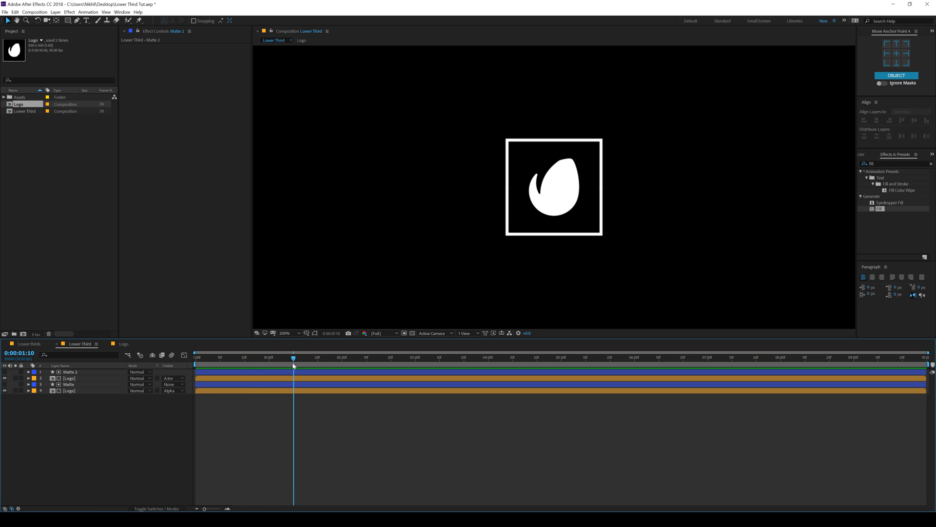
{"action": "left_click", "coordinate": [73, 379]}
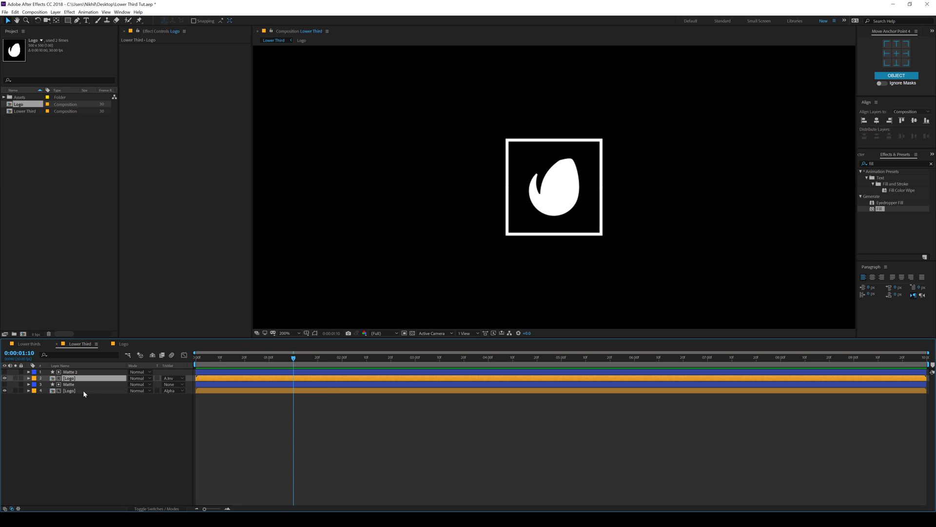
{"action": "left_click", "coordinate": [74, 391], "text": "ctrl"}
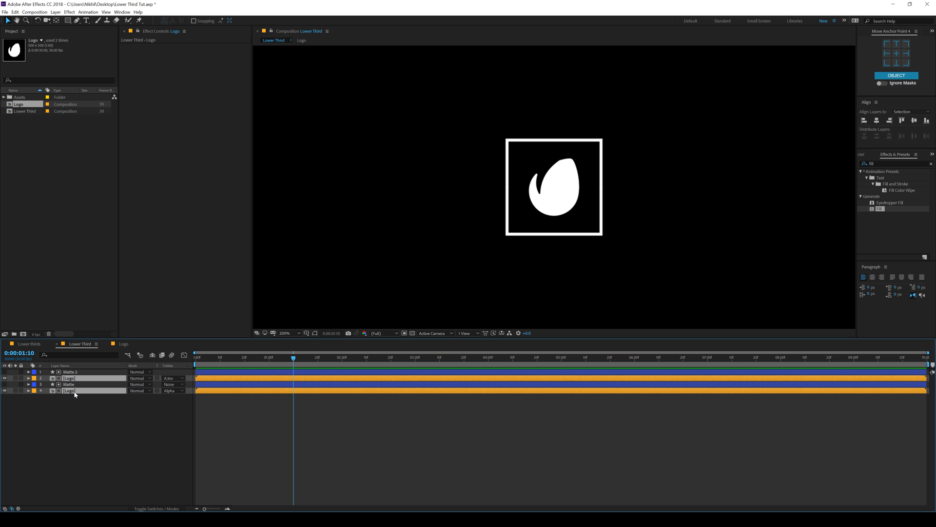
{"action": "key", "text": "p"}
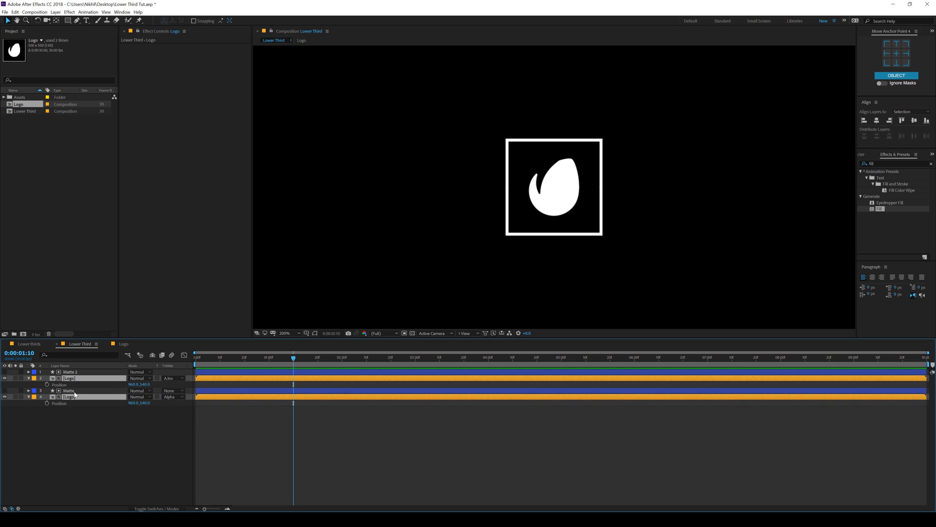
{"action": "left_click", "coordinate": [47, 384]}
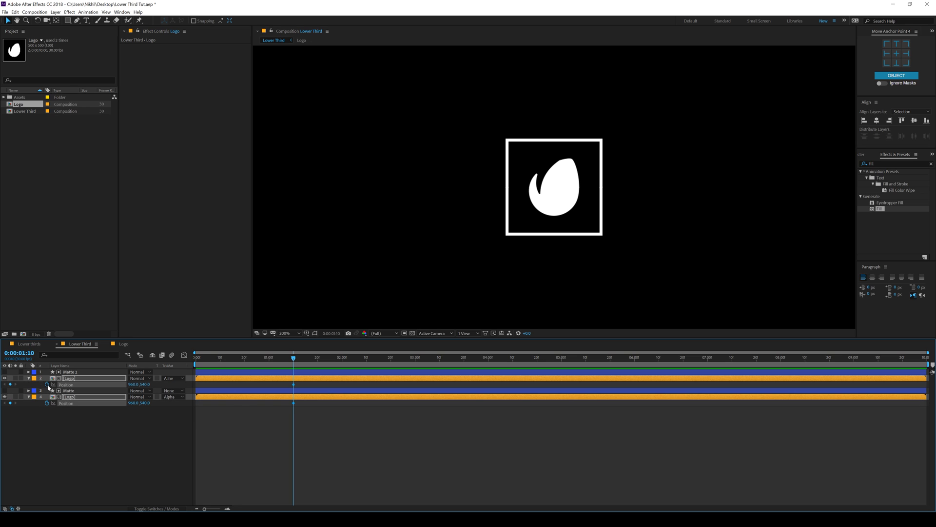
At 0:00, offset the upper Logo half vertically, check the slide, and apply Easy Ease (F9).
{"action": "left_click_drag", "start_coordinate": [272, 359], "coordinate": [195, 359]}
{"action": "left_click", "coordinate": [128, 411]}
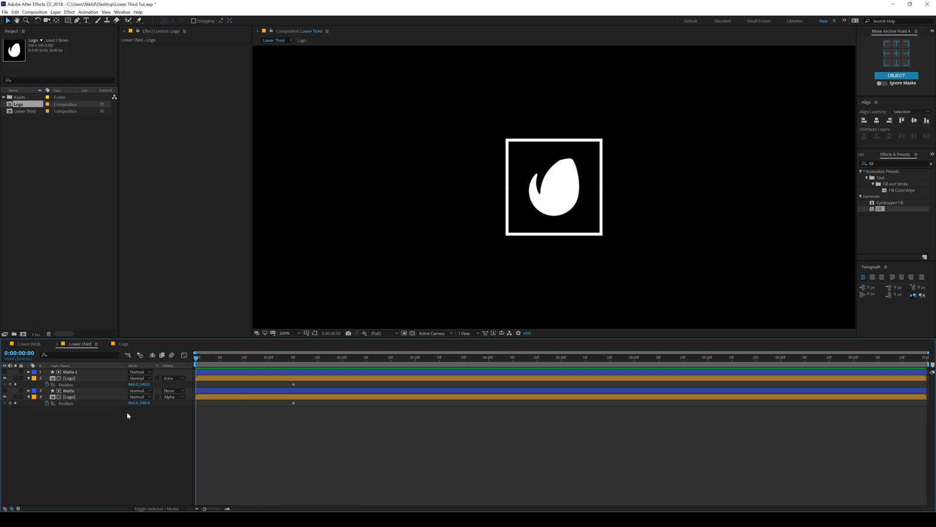
{"action": "left_click_drag", "start_coordinate": [145, 384], "coordinate": [107, 402]}
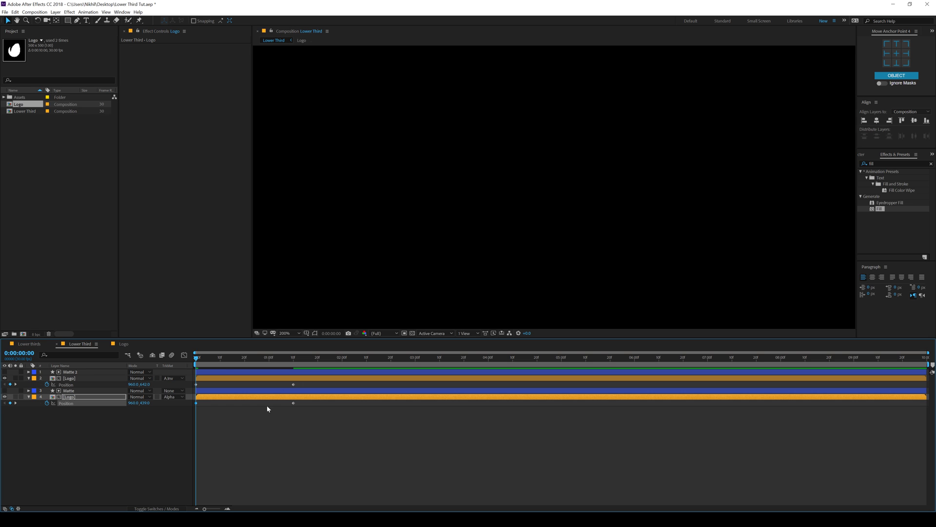
{"action": "left_click_drag", "start_coordinate": [197, 366], "coordinate": [192, 407]}
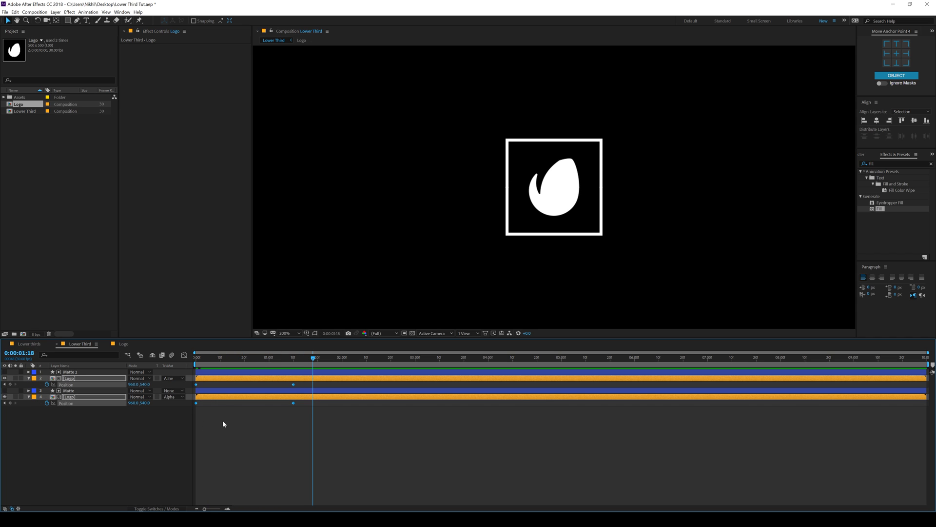
{"action": "key", "text": "F9"}
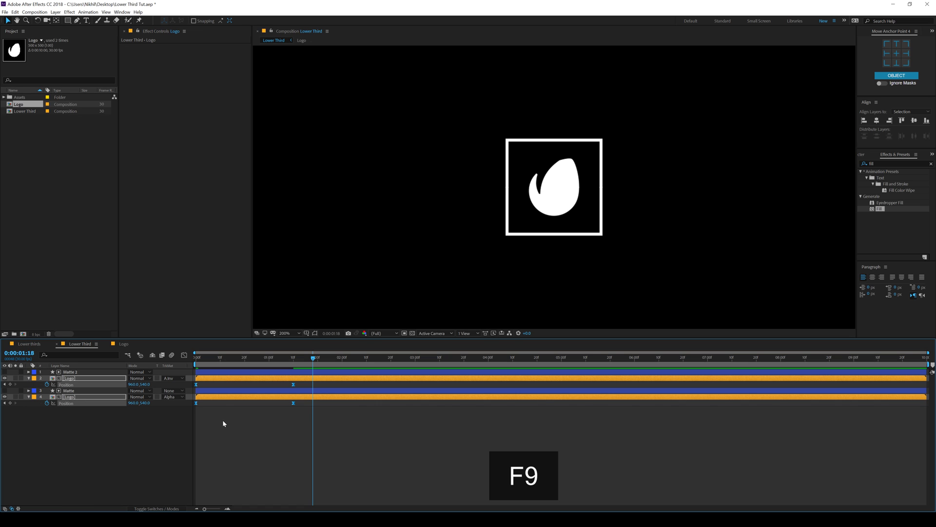
In the speed graph, drag both Position keyframes' influence handles inward to about 95%, then preview.
{"action": "left_click", "coordinate": [183, 356]}
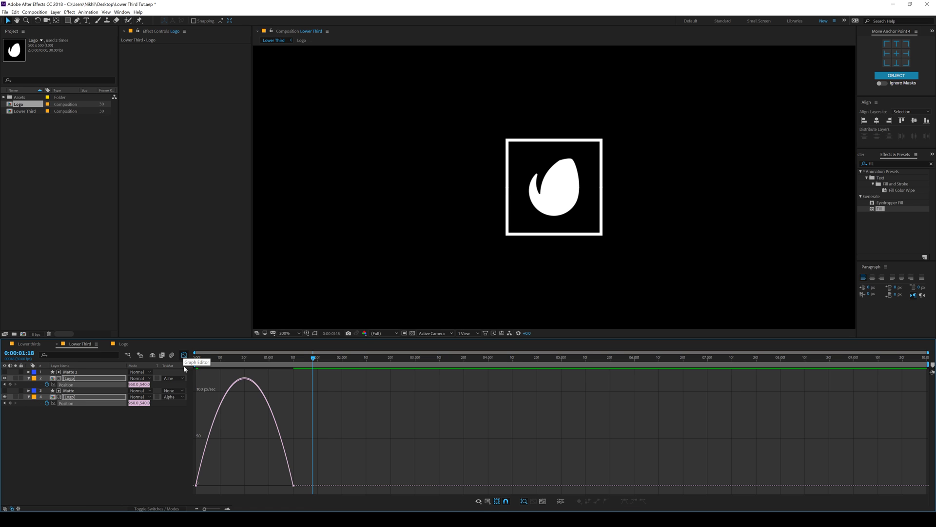
{"action": "right_click", "coordinate": [363, 393]}
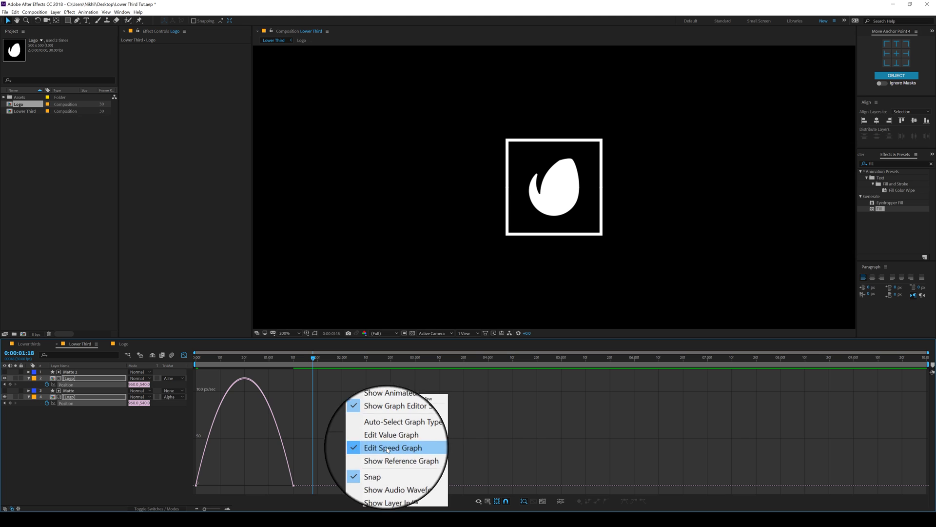
{"action": "left_click", "coordinate": [306, 466]}
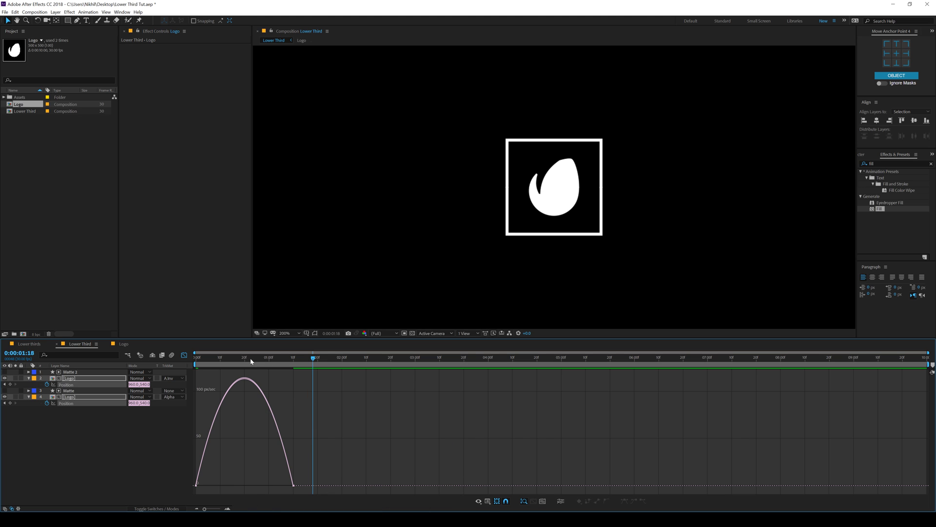
{"action": "left_click_drag", "start_coordinate": [313, 361], "coordinate": [244, 364]}
{"action": "left_click", "coordinate": [197, 485]}
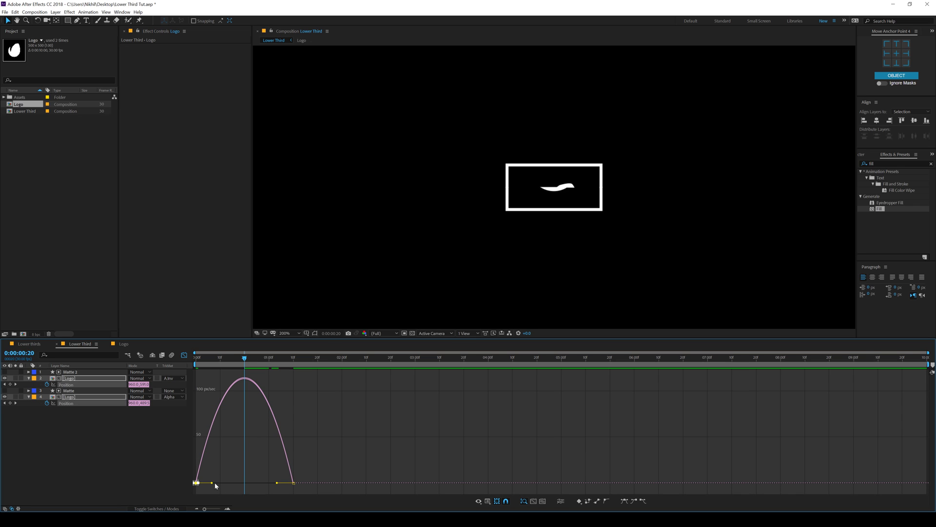
{"action": "left_click_drag", "start_coordinate": [213, 485], "coordinate": [241, 484]}
{"action": "left_click_drag", "start_coordinate": [311, 473], "coordinate": [250, 485]}
{"action": "key", "text": "space"}
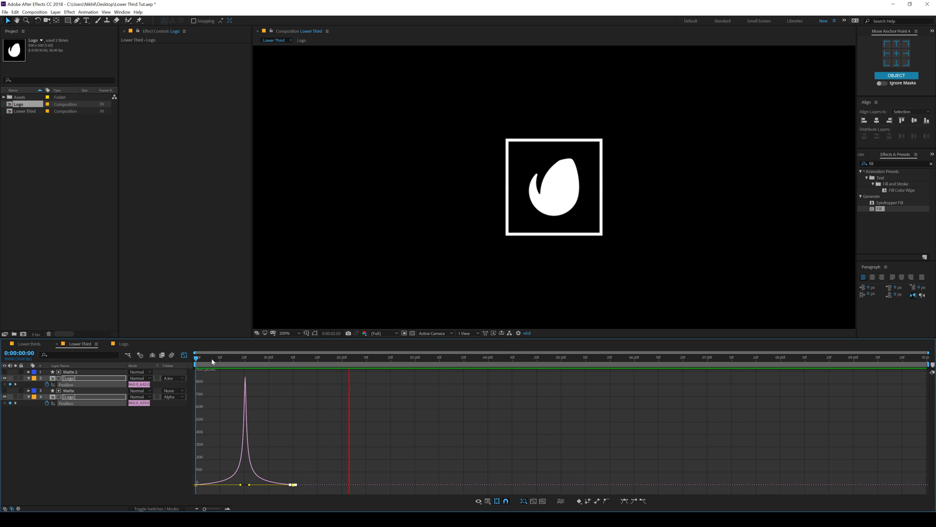
Preview the eased slide-in zoomed out, playing from frame 13 and from the start.
{"action": "key", "text": "space"}
{"action": "key", "text": "space"}
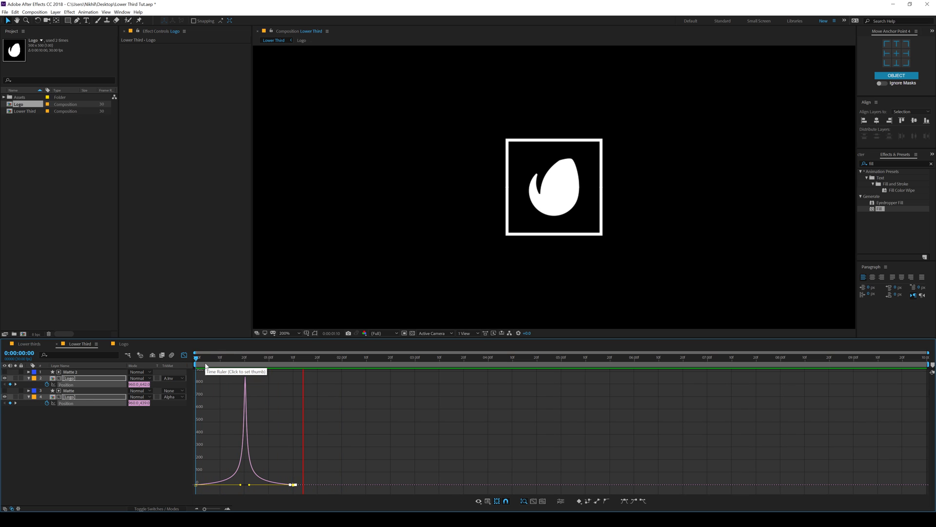
{"action": "left_click", "coordinate": [228, 363]}
{"action": "key", "text": "comma"}
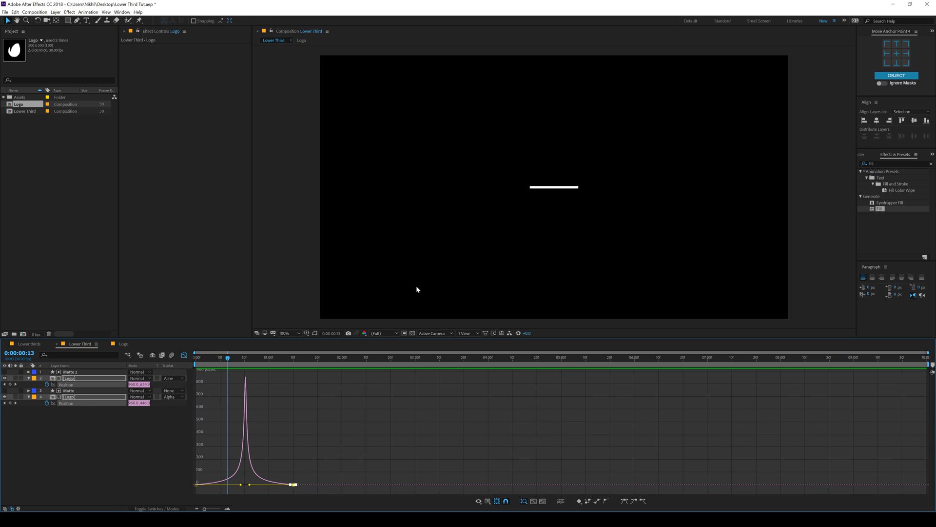
{"action": "key", "text": "space"}
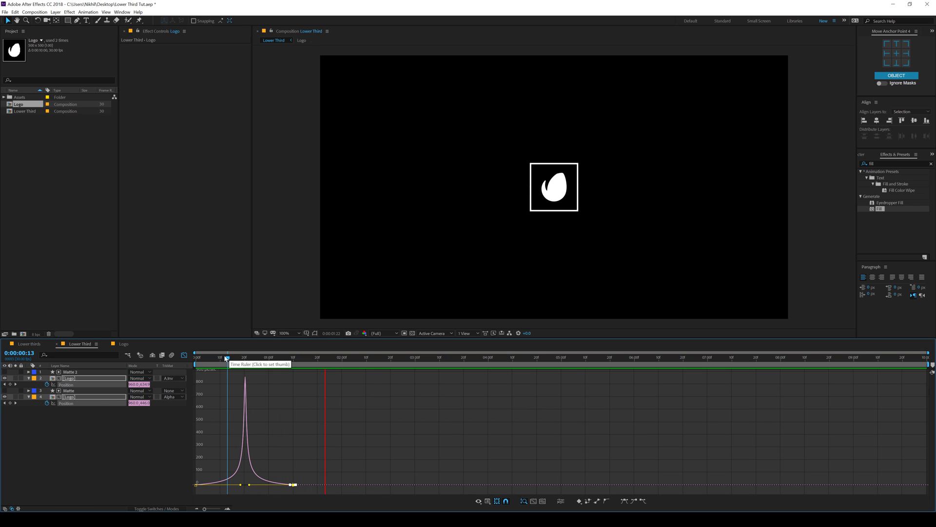
{"action": "left_click", "coordinate": [196, 362]}
{"action": "key", "text": "space"}
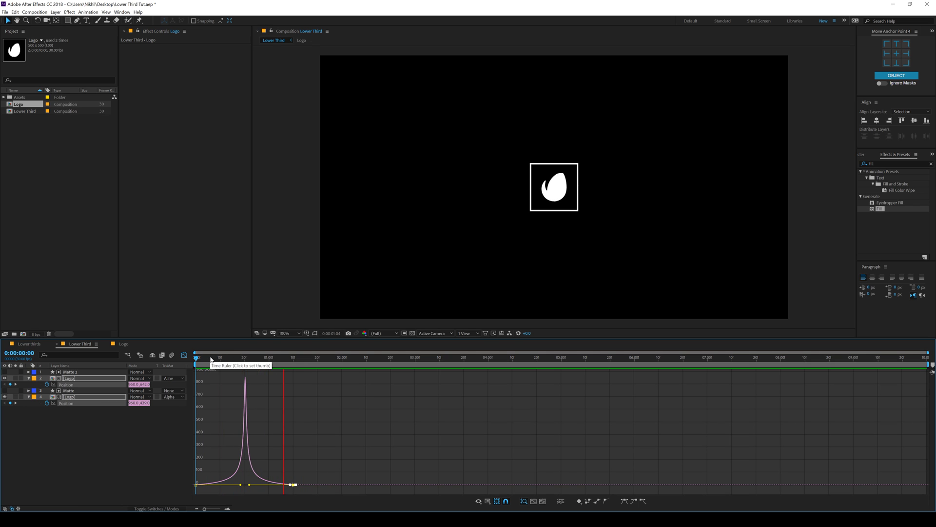
Scrub through the logo sliding in, switch back to layer bars, and pick the Pen tool.
{"action": "left_click", "coordinate": [213, 359]}
{"action": "left_click_drag", "start_coordinate": [214, 359], "coordinate": [302, 365]}
{"action": "left_click", "coordinate": [185, 355]}
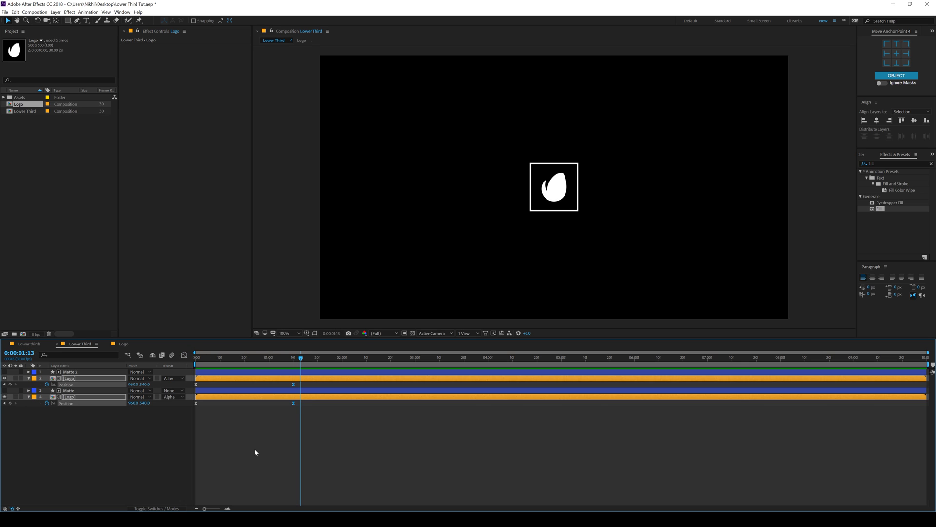
{"action": "left_click", "coordinate": [77, 21]}
Set the Pen tool's stroke width to 15 px and its fill to None.
{"action": "left_click", "coordinate": [233, 21]}
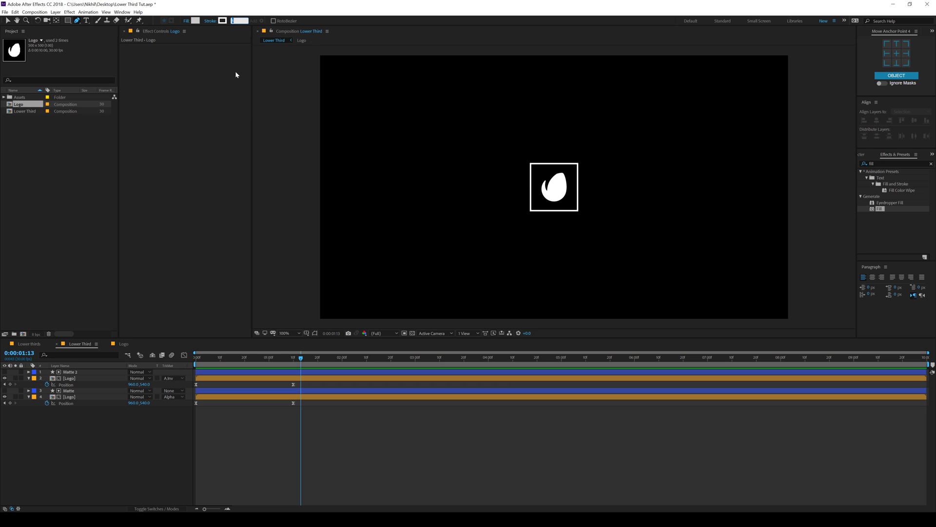
{"action": "type", "text": "15"}
{"action": "key", "text": "Return"}
{"action": "left_click", "coordinate": [186, 21]}
{"action": "left_click", "coordinate": [201, 86]}
{"action": "left_click", "coordinate": [224, 126]}
Show the centre guides and draw a horizontal line across the logo square's centre.
{"action": "key", "text": "period"}
{"action": "left_click", "coordinate": [307, 333]}
{"action": "left_click", "coordinate": [324, 341]}
{"action": "key", "text": "period"}
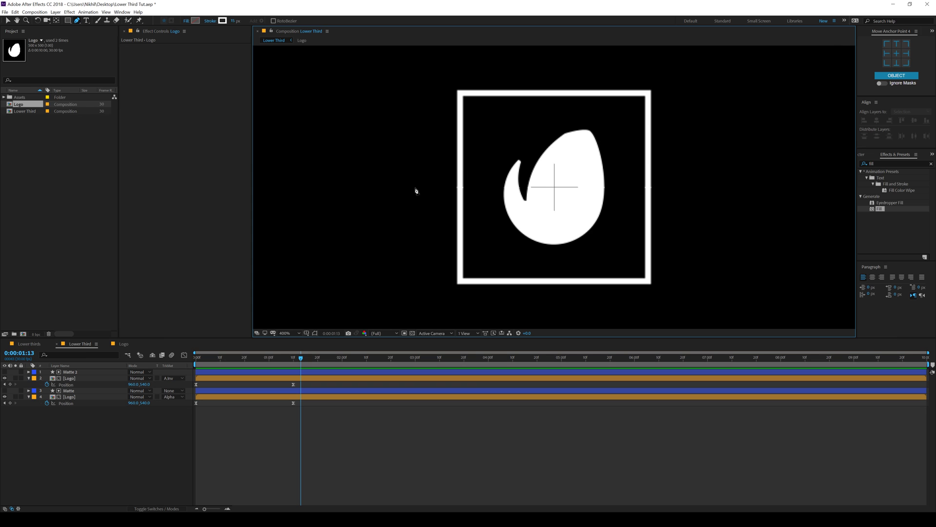
{"action": "left_click", "coordinate": [459, 188]}
{"action": "left_click", "coordinate": [669, 187]}
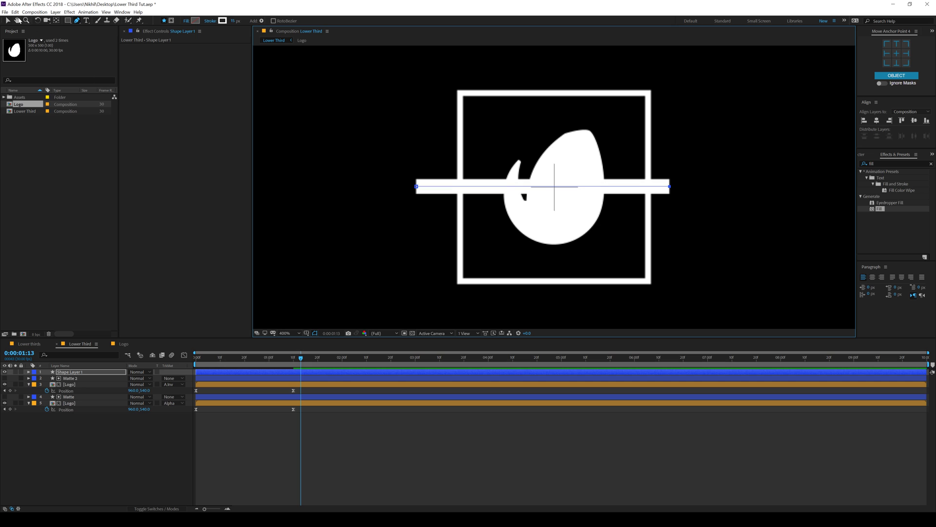
With the Selection tool, reselect Shape Layer 1 and start renaming it.
{"action": "left_click", "coordinate": [9, 21]}
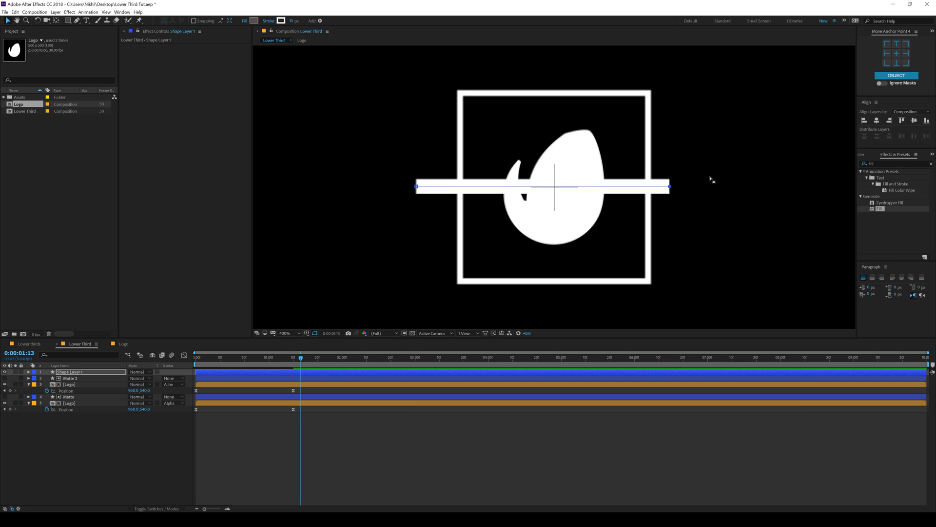
{"action": "left_click", "coordinate": [881, 125]}
{"action": "left_click", "coordinate": [120, 436]}
{"action": "scroll", "coordinate": [556, 213], "scroll_direction": "down", "scroll_amount": 5}
{"action": "scroll", "coordinate": [556, 213], "scroll_direction": "up", "scroll_amount": 5}
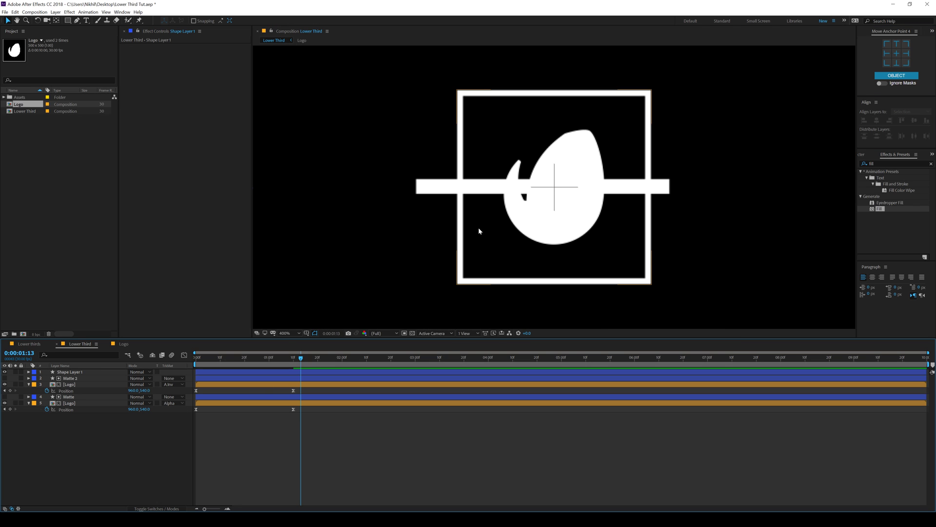
{"action": "left_click", "coordinate": [72, 372]}
{"action": "key", "text": "Return"}
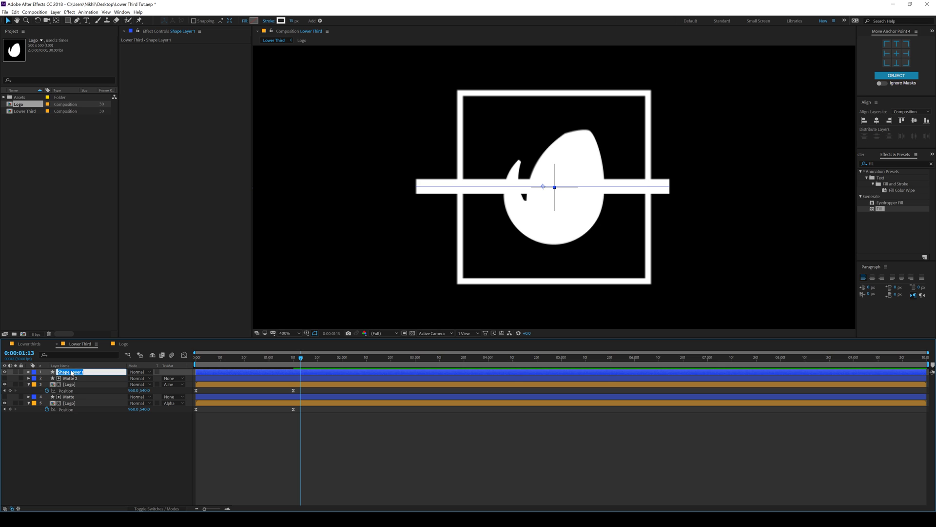
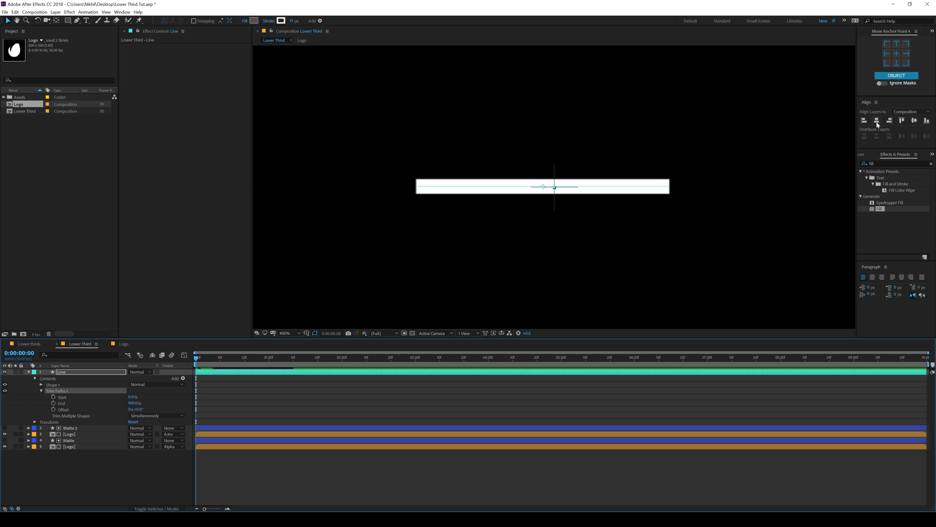
Jump to about 2:22, where the framed logo appears, and zoom the view to 800%.
{"action": "left_click", "coordinate": [877, 122]}
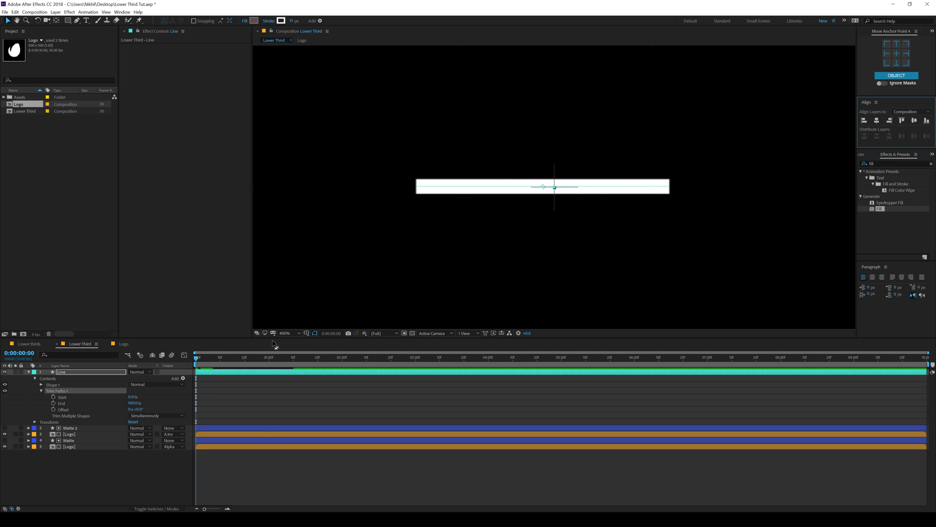
{"action": "left_click_drag", "start_coordinate": [263, 357], "coordinate": [398, 373]}
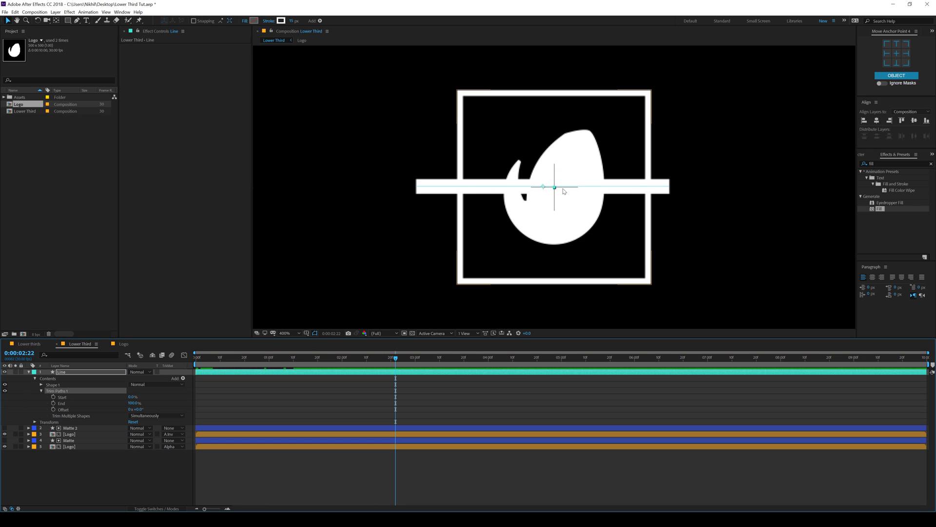
{"action": "key", "text": "period"}
{"action": "left_click_drag", "start_coordinate": [532, 190], "coordinate": [559, 188]}
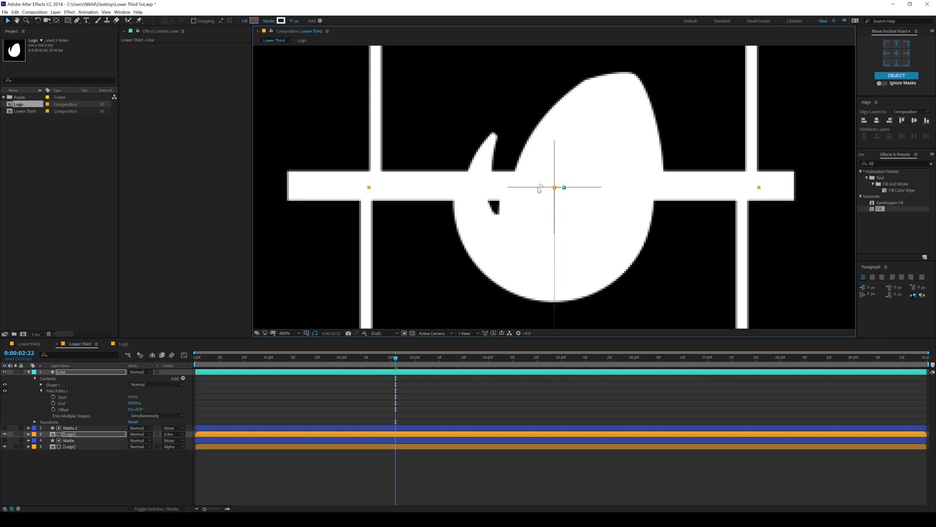
{"action": "key", "text": "ctrl+z"}
Nudge the Line layer right to centre it over the logo, then test shortening it with Trim End.
{"action": "left_click", "coordinate": [597, 172]}
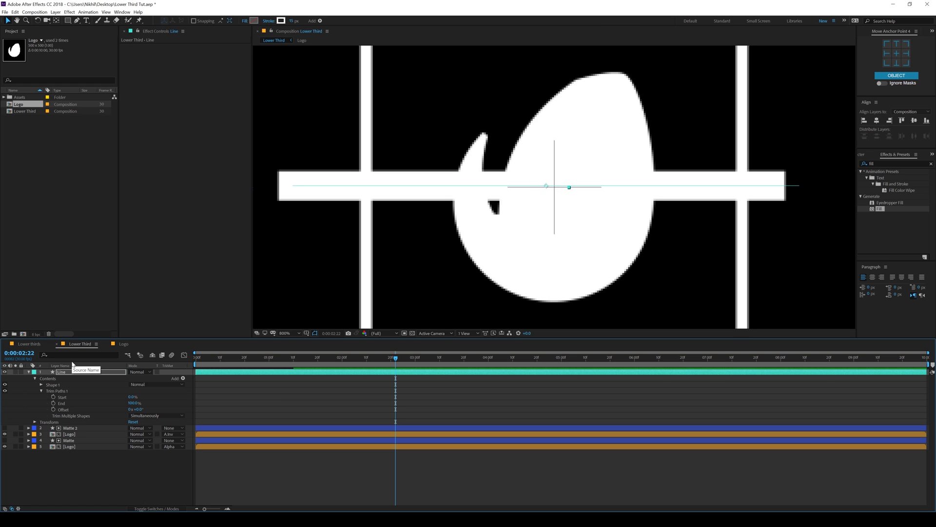
{"action": "key", "text": "shift+Right"}
{"action": "key", "text": "shift+Right"}
{"action": "key", "text": "shift+Right"}
{"action": "key", "text": "shift+Right"}
{"action": "key", "text": "shift+Right"}
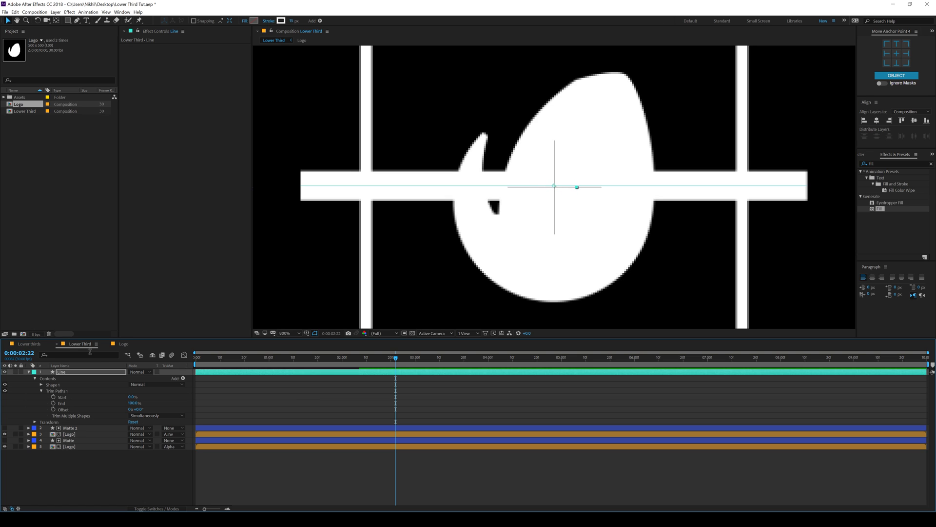
{"action": "key", "text": "Down"}
{"action": "key", "text": "Down"}
{"action": "key", "text": "Down"}
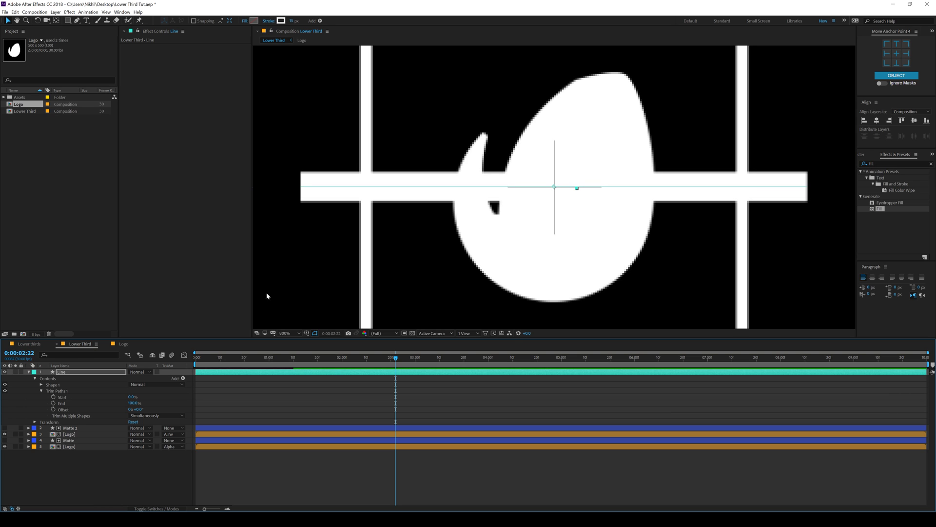
{"action": "left_click_drag", "start_coordinate": [136, 407], "coordinate": [112, 408]}
Keyframe Trim Paths End from 0% at 0:00 to 100% at 1:00.
{"action": "left_click_drag", "start_coordinate": [230, 358], "coordinate": [137, 363]}
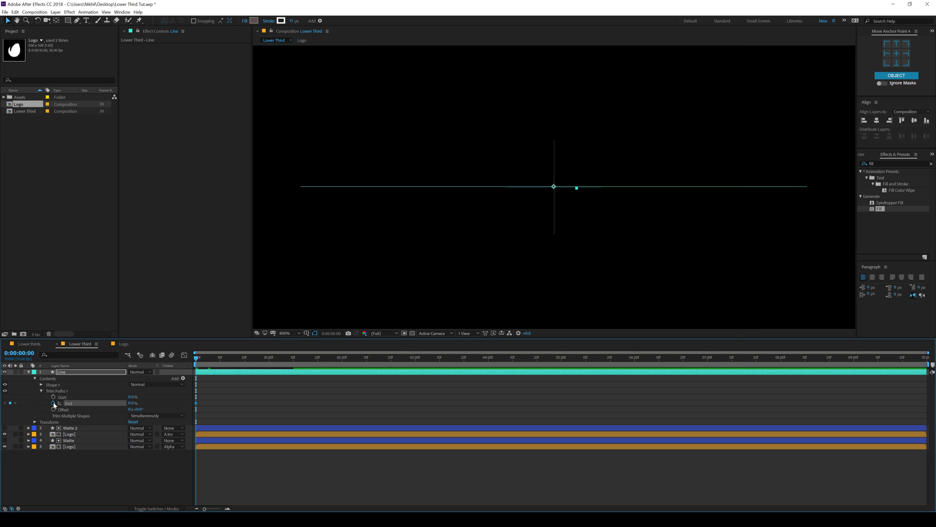
{"action": "left_click_drag", "start_coordinate": [217, 365], "coordinate": [270, 368]}
{"action": "left_click_drag", "start_coordinate": [132, 403], "coordinate": [151, 403]}
Keyframe Trim Paths Start from 0% at 0:10 to 100% at 1:10, then preview the line.
{"action": "left_click_drag", "start_coordinate": [268, 358], "coordinate": [221, 360]}
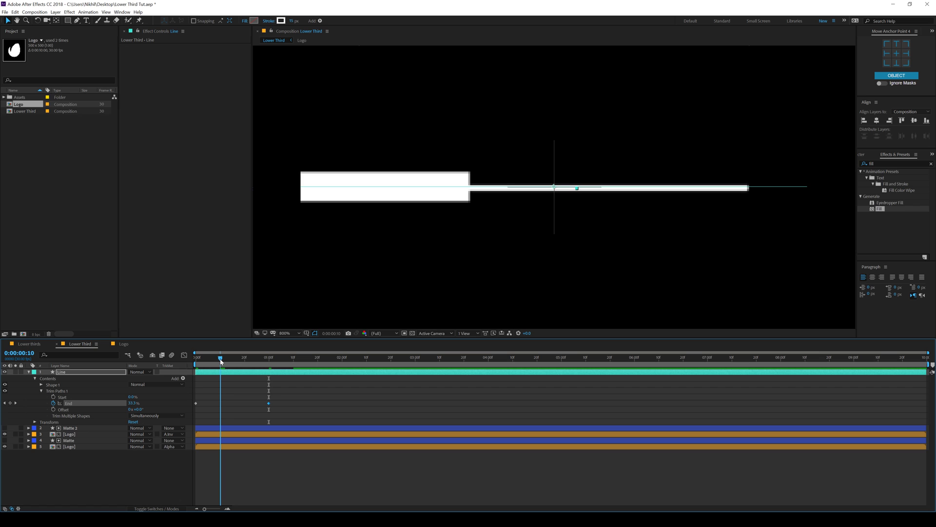
{"action": "left_click", "coordinate": [53, 397]}
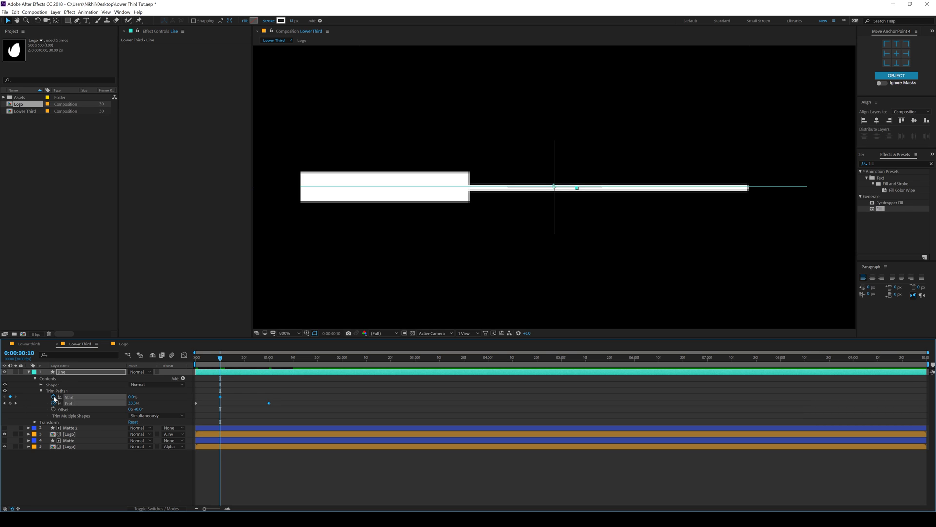
{"action": "left_click_drag", "start_coordinate": [289, 363], "coordinate": [294, 365]}
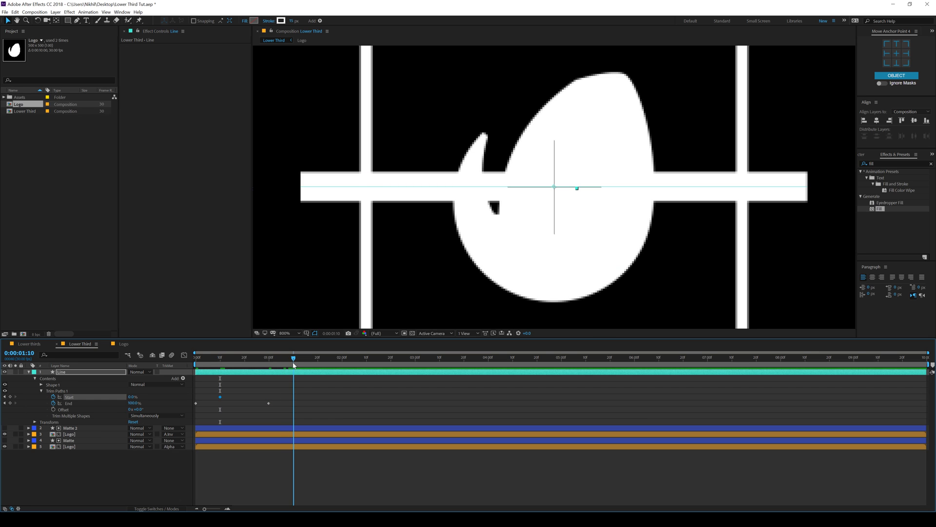
{"action": "left_click_drag", "start_coordinate": [130, 400], "coordinate": [186, 400]}
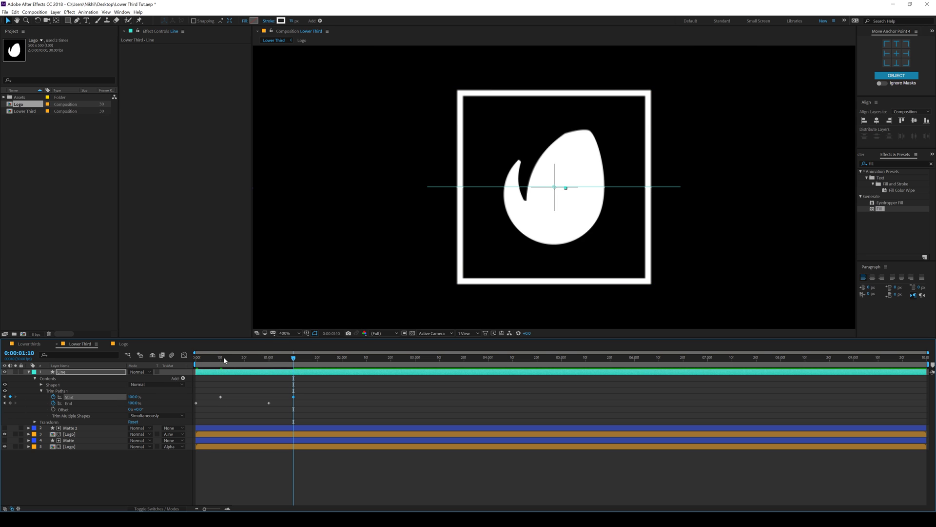
{"action": "left_click_drag", "start_coordinate": [224, 359], "coordinate": [286, 361]}
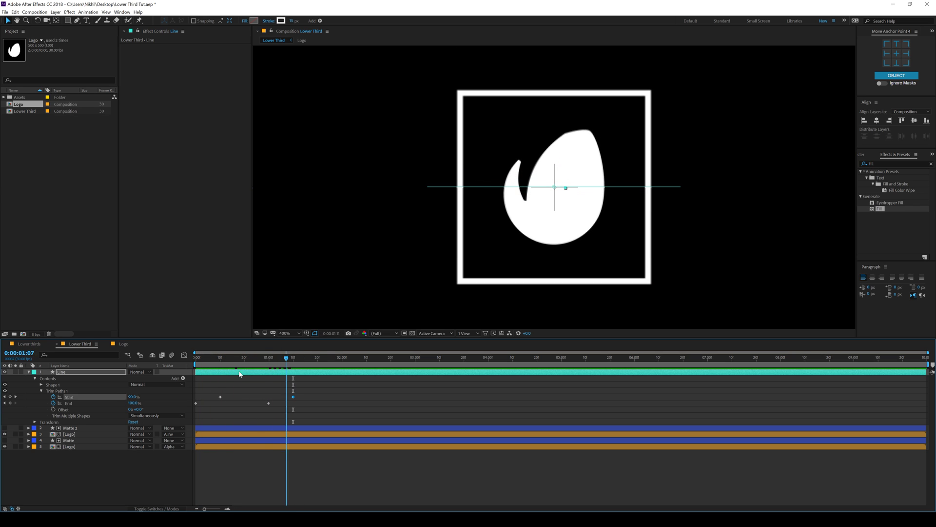
{"action": "key", "text": "space"}
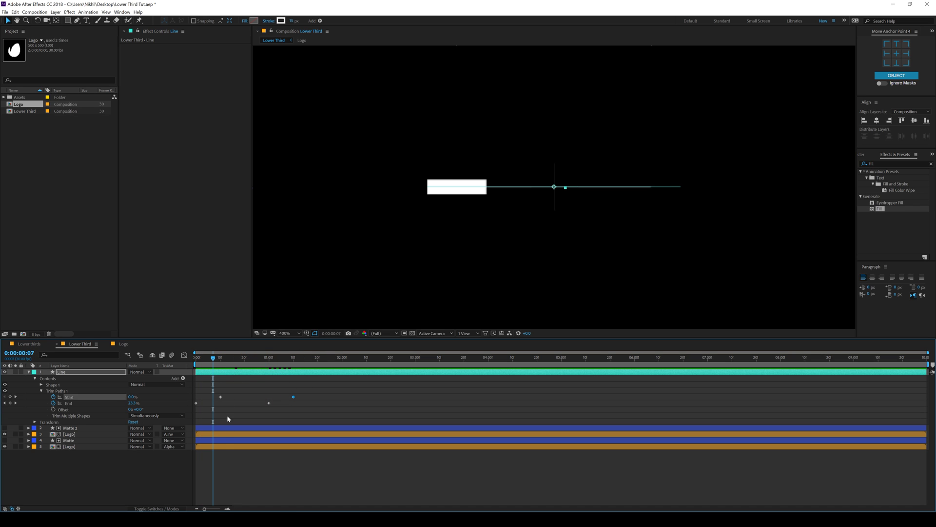
Move the matte and logo layers so they start at 0:00:00:20.
{"action": "left_click", "coordinate": [206, 428]}
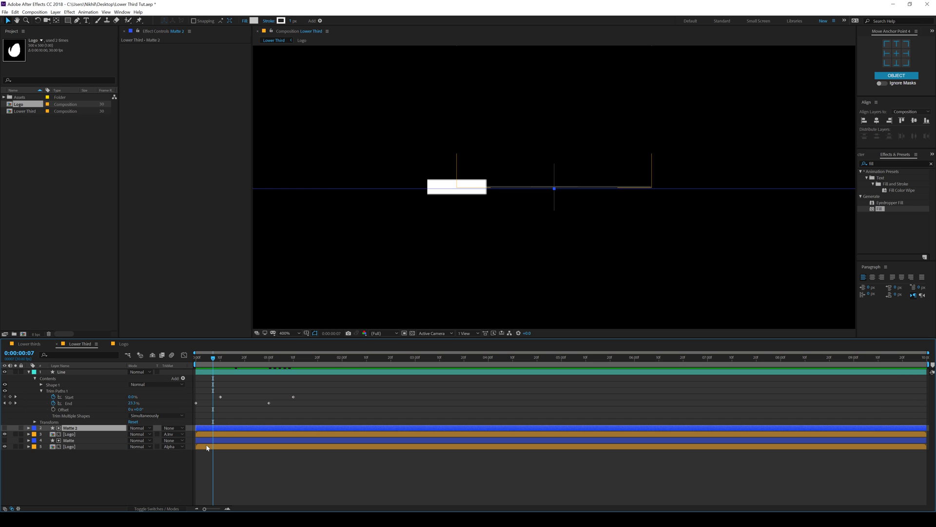
{"action": "left_click", "coordinate": [207, 447], "text": "shift"}
{"action": "left_click_drag", "start_coordinate": [215, 363], "coordinate": [244, 363]}
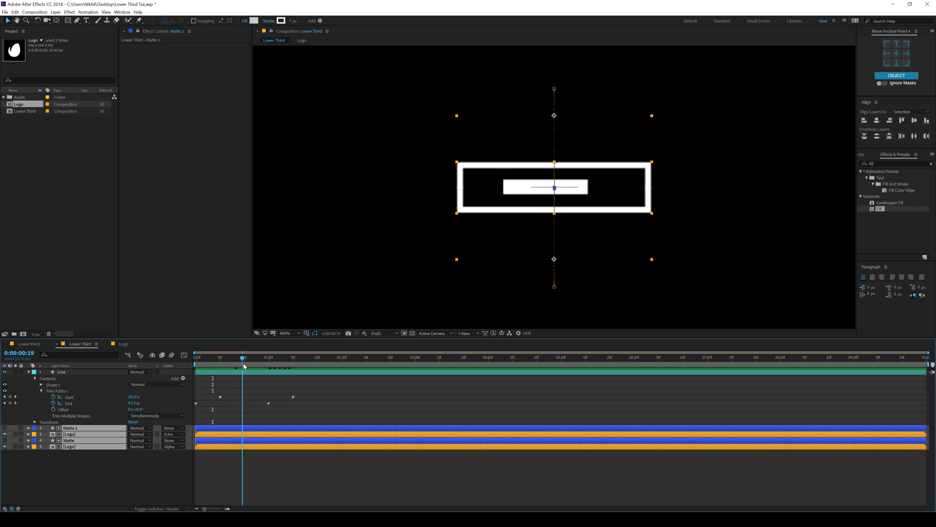
{"action": "left_click_drag", "start_coordinate": [221, 430], "coordinate": [266, 432]}
{"action": "left_click", "coordinate": [257, 474]}
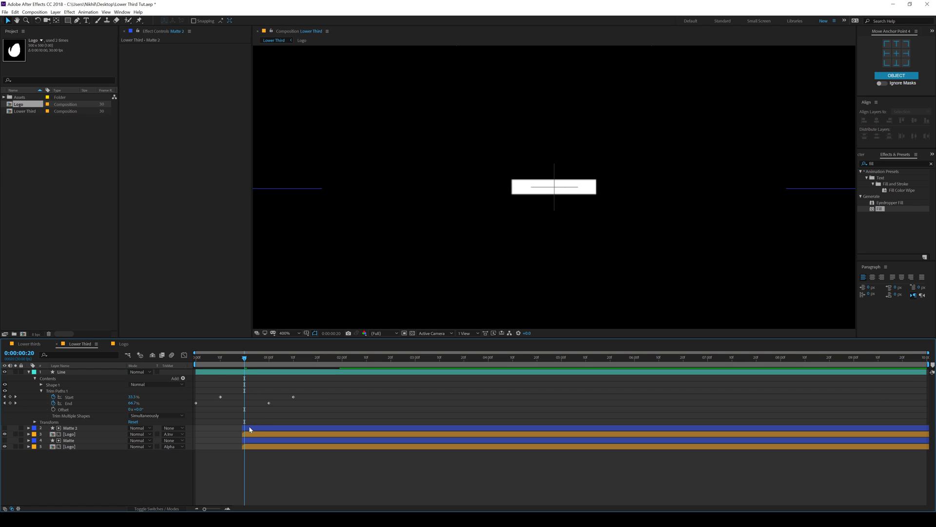
Fine-tune where the matte and logo layers begin, then check the timing.
{"action": "left_click", "coordinate": [250, 430]}
{"action": "left_click", "coordinate": [252, 446], "text": "shift"}
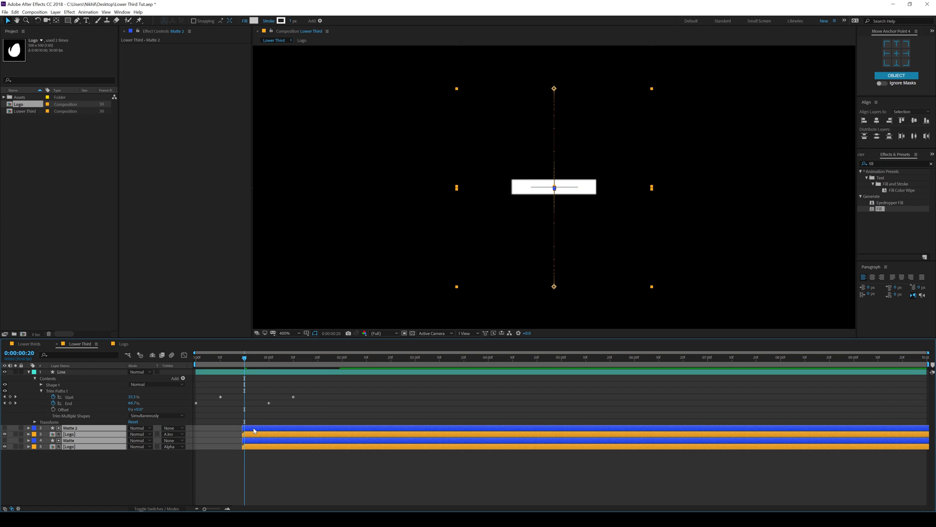
{"action": "mouse_move", "coordinate": [260, 434]}
{"action": "left_mouse_down"}
{"action": "mouse_move", "coordinate": [271, 434]}
{"action": "mouse_move", "coordinate": [258, 434]}
{"action": "left_mouse_up"}
{"action": "left_click", "coordinate": [256, 471]}
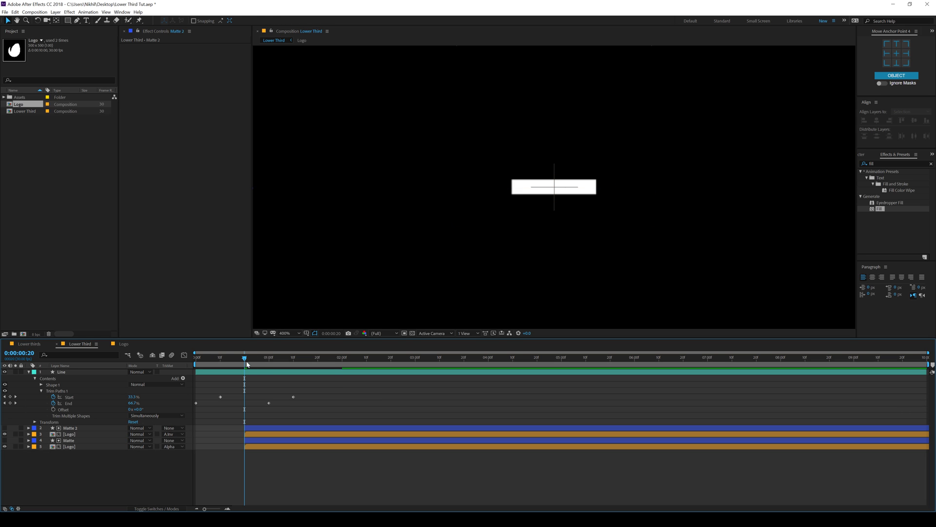
{"action": "left_click_drag", "start_coordinate": [244, 358], "coordinate": [310, 399]}
Shift both Trim Paths Start keyframes a few frames later.
{"action": "left_click_drag", "start_coordinate": [220, 360], "coordinate": [258, 368]}
{"action": "key", "text": "Page_Up"}
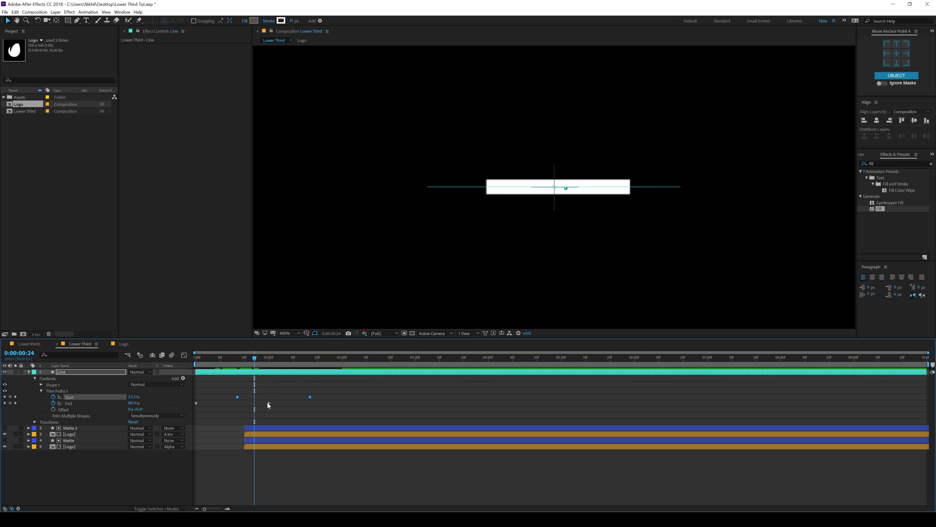
{"action": "left_click_drag", "start_coordinate": [231, 382], "coordinate": [323, 397]}
{"action": "left_click", "coordinate": [210, 359]}
Preview the reveal, then marquee-select all the Trim Paths keyframes.
{"action": "key", "text": "space"}
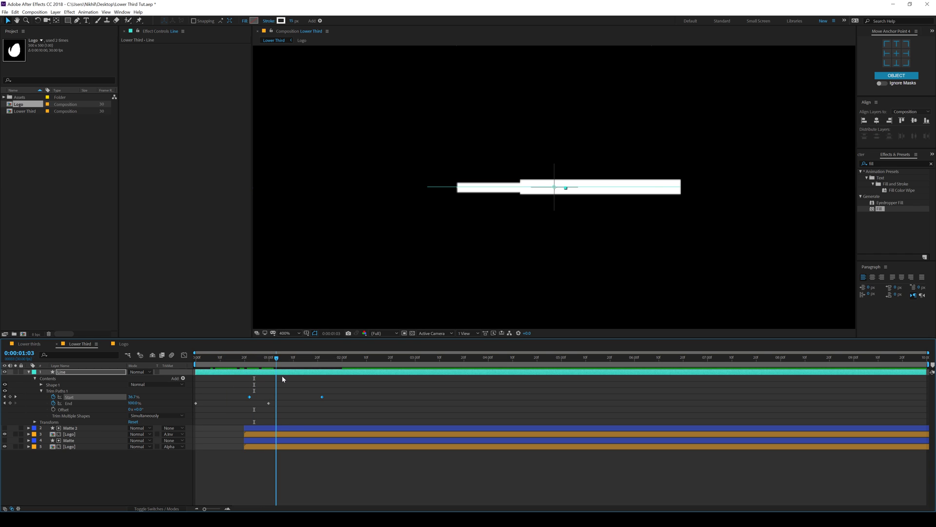
{"action": "key", "text": "space"}
{"action": "key", "text": "space"}
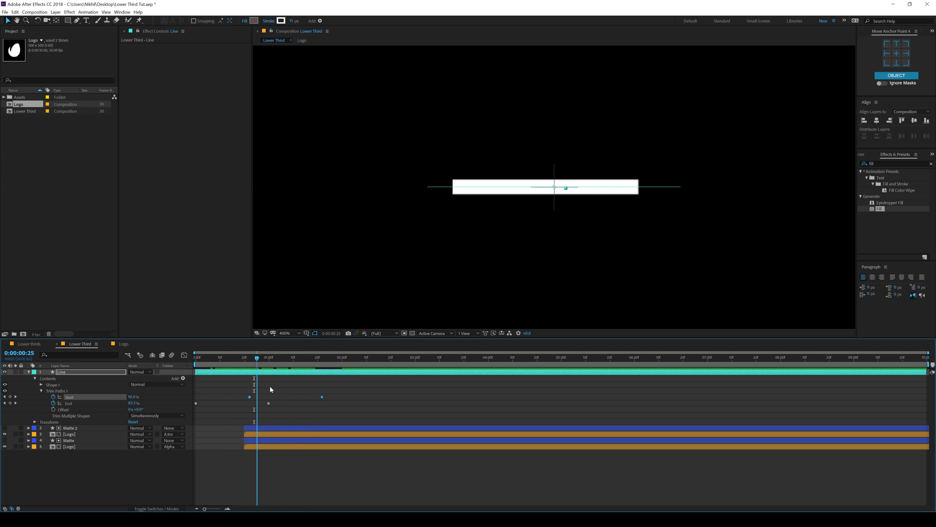
{"action": "left_click_drag", "start_coordinate": [319, 391], "coordinate": [195, 392]}
{"action": "left_click_drag", "start_coordinate": [351, 391], "coordinate": [194, 410]}
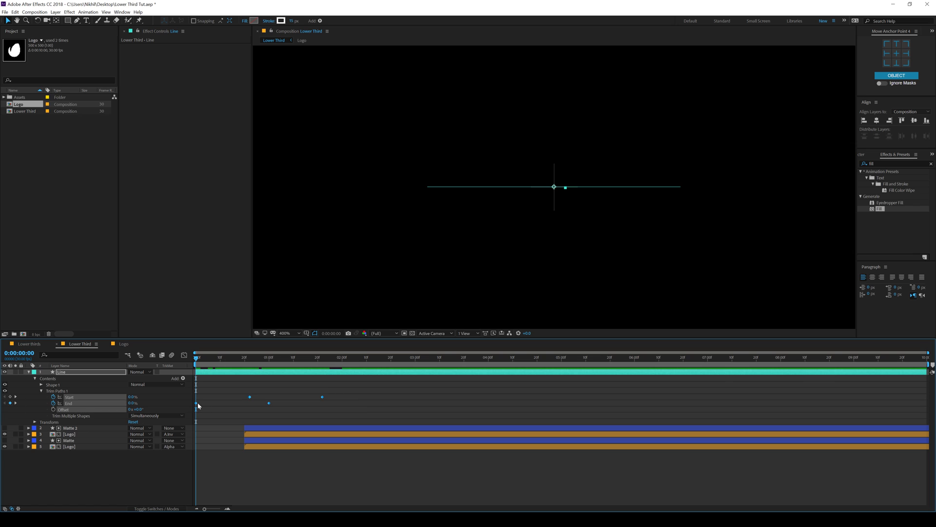
Easy Ease the Trim Paths keyframes and stretch their influence in the Graph Editor for sharp speed peaks.
{"action": "key", "text": "F9"}
{"action": "left_click", "coordinate": [184, 355]}
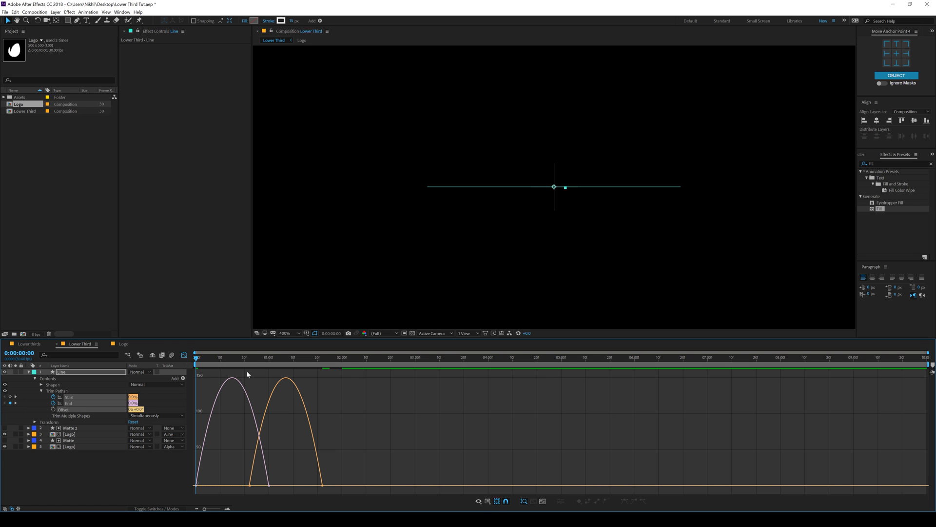
{"action": "left_click_drag", "start_coordinate": [254, 360], "coordinate": [259, 358]}
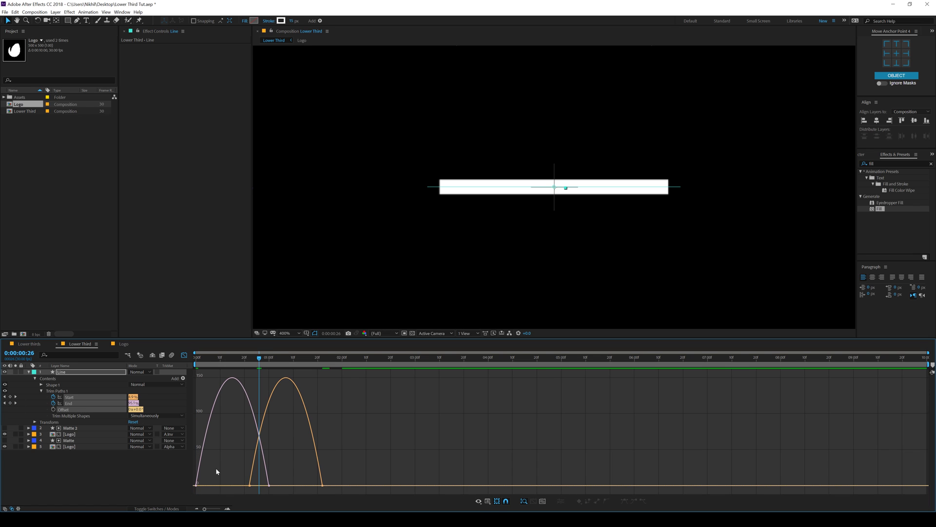
{"action": "left_click_drag", "start_coordinate": [217, 469], "coordinate": [192, 495]}
{"action": "left_click_drag", "start_coordinate": [266, 476], "coordinate": [239, 483]}
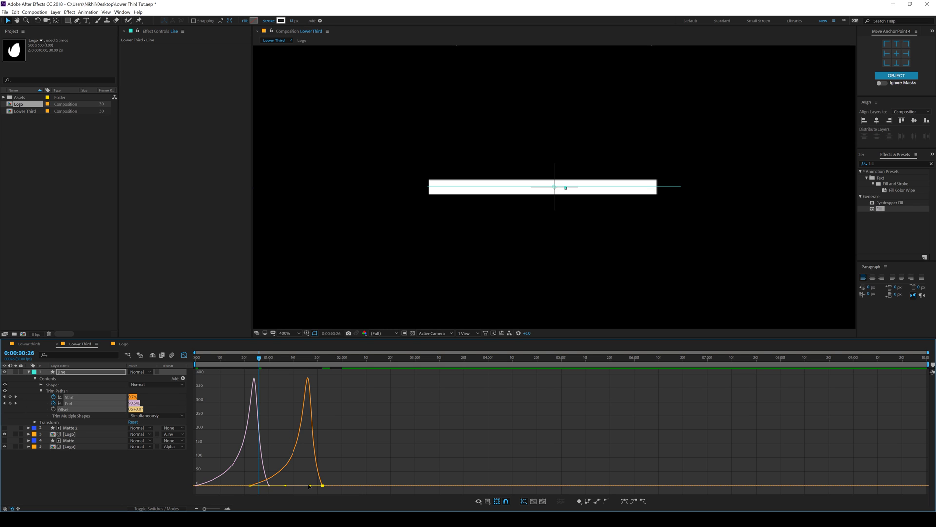
{"action": "mouse_move", "coordinate": [310, 486]}
{"action": "left_mouse_down"}
{"action": "mouse_move", "coordinate": [261, 492]}
{"action": "mouse_move", "coordinate": [292, 484]}
{"action": "left_mouse_up"}
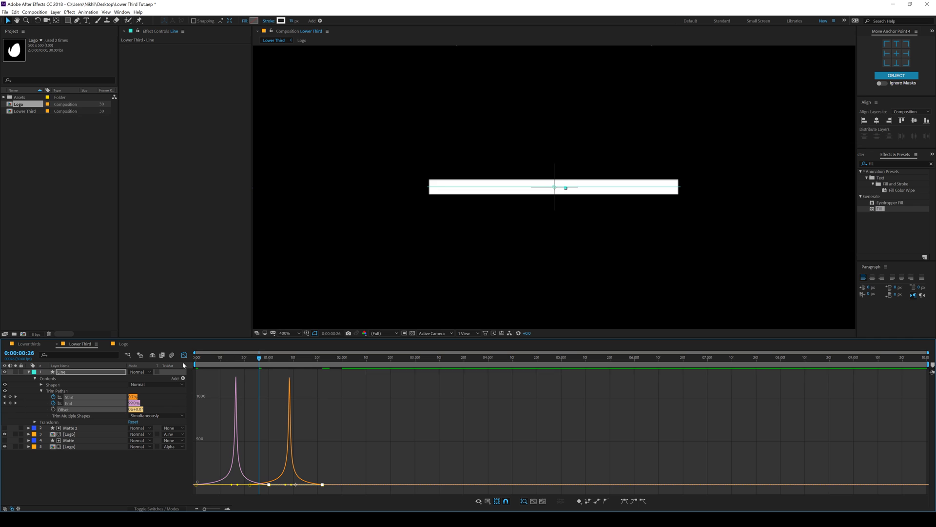
{"action": "key", "text": "space"}
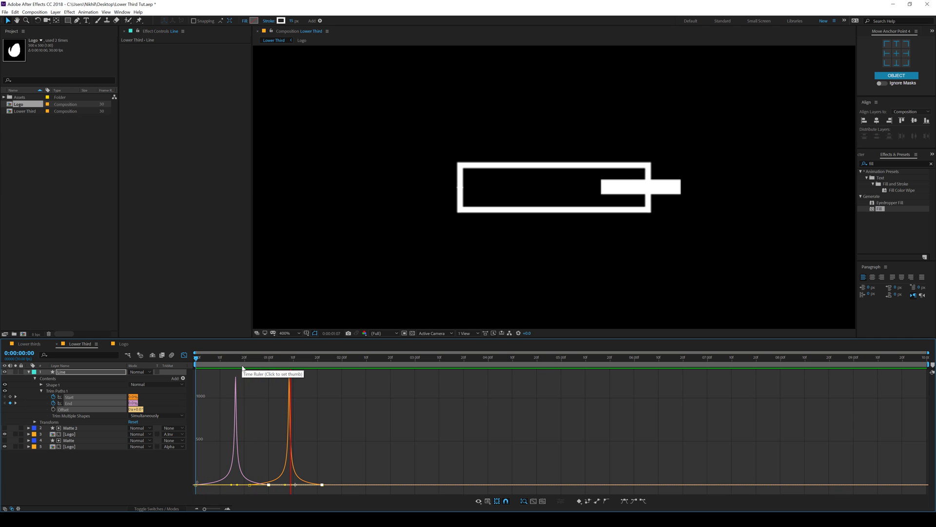
Return from the Graph Editor to the layer bars, fit the composition in view, and preview.
{"action": "left_click", "coordinate": [210, 358]}
{"action": "left_click", "coordinate": [184, 355]}
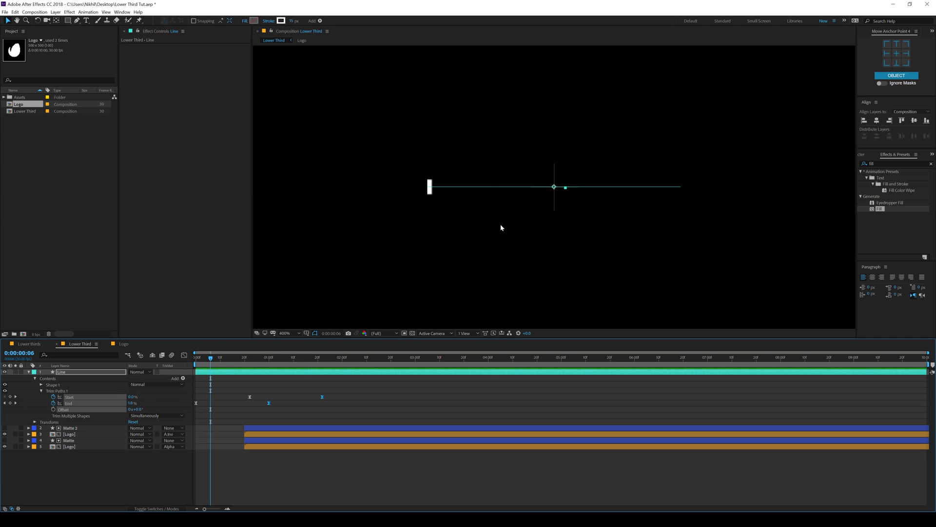
{"action": "key", "text": "/"}
{"action": "key", "text": "space"}
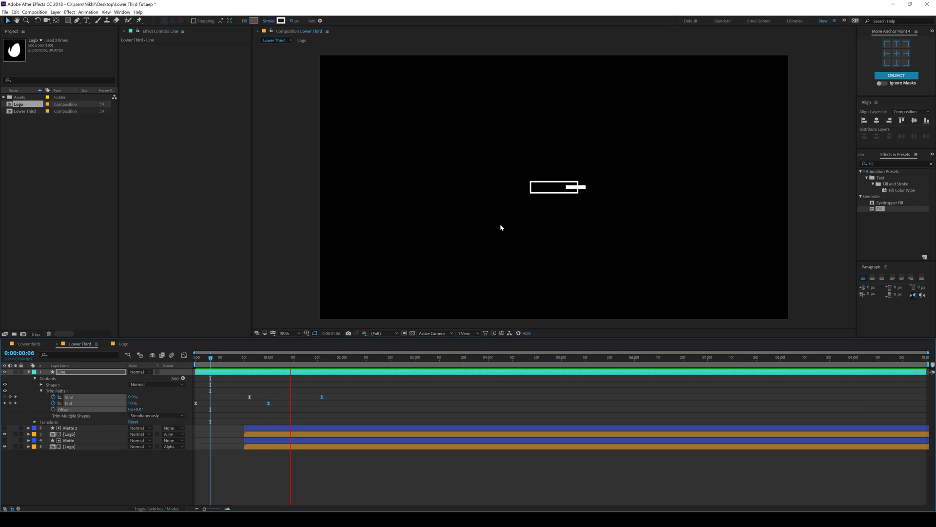
{"action": "key", "text": "space"}
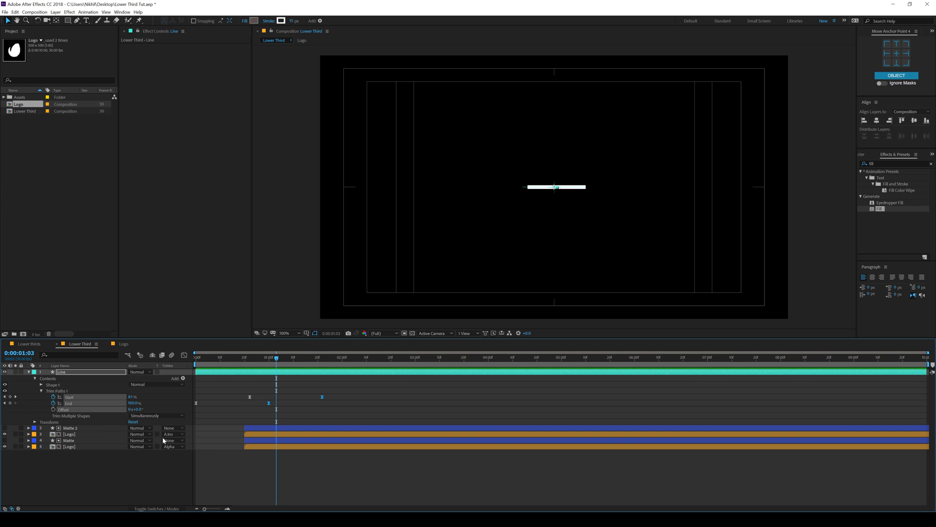
Push the logo layers' final Position keyframes later so the slide lasts longer.
{"action": "left_click_drag", "start_coordinate": [64, 472], "coordinate": [75, 425]}
{"action": "key", "text": "u"}
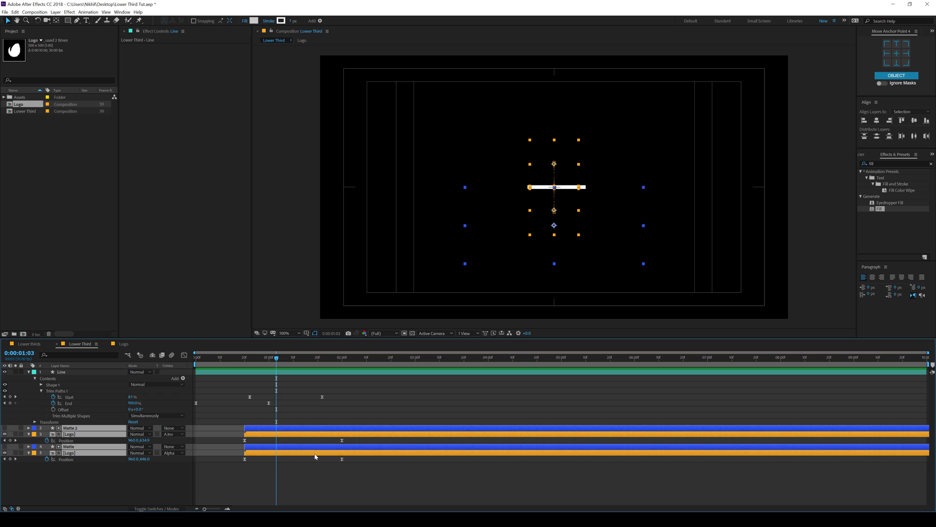
{"action": "left_click_drag", "start_coordinate": [329, 443], "coordinate": [361, 440]}
{"action": "key", "text": "Home"}
{"action": "key", "text": "space"}
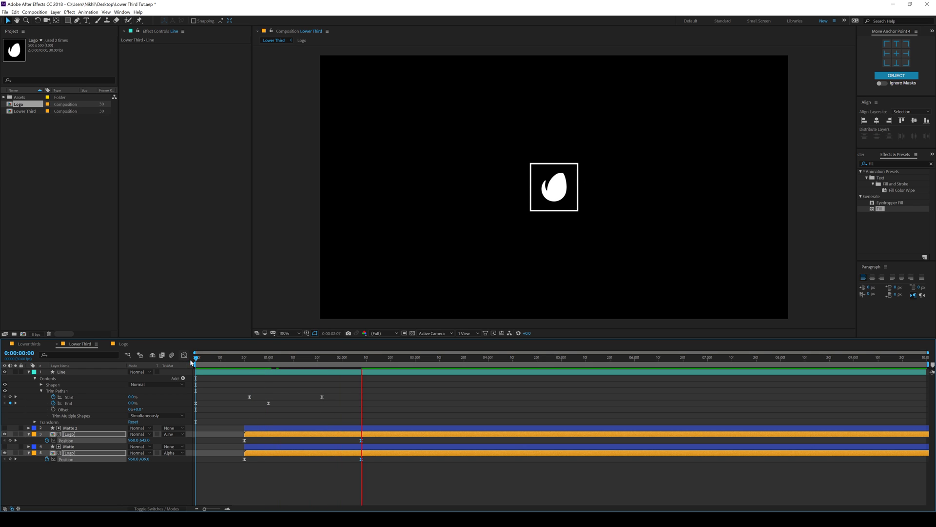
{"action": "key", "text": "space"}
Slide the matte and logo layers earlier, to about 0:00:00:15, and preview.
{"action": "left_click", "coordinate": [259, 427], "text": "ctrl"}
{"action": "left_click", "coordinate": [259, 446], "text": "ctrl"}
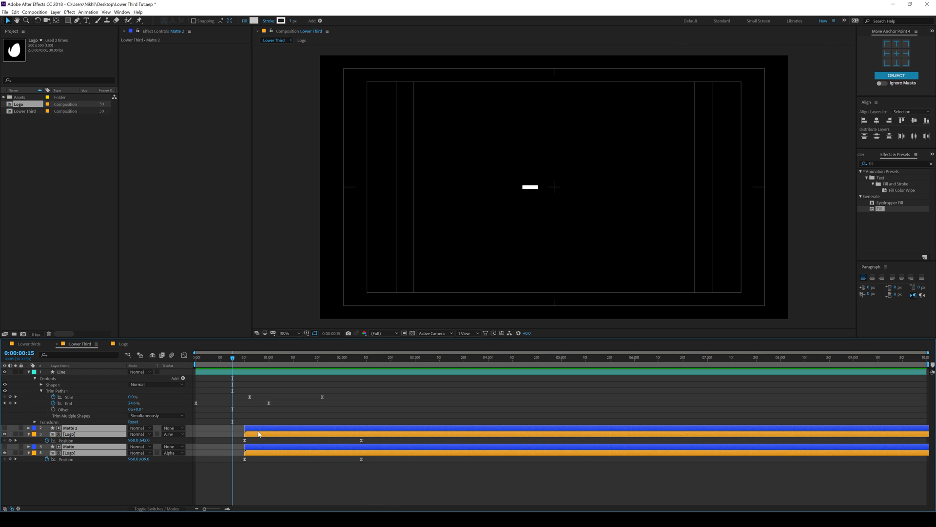
{"action": "left_click_drag", "start_coordinate": [249, 431], "coordinate": [236, 432]}
{"action": "key", "text": "space"}
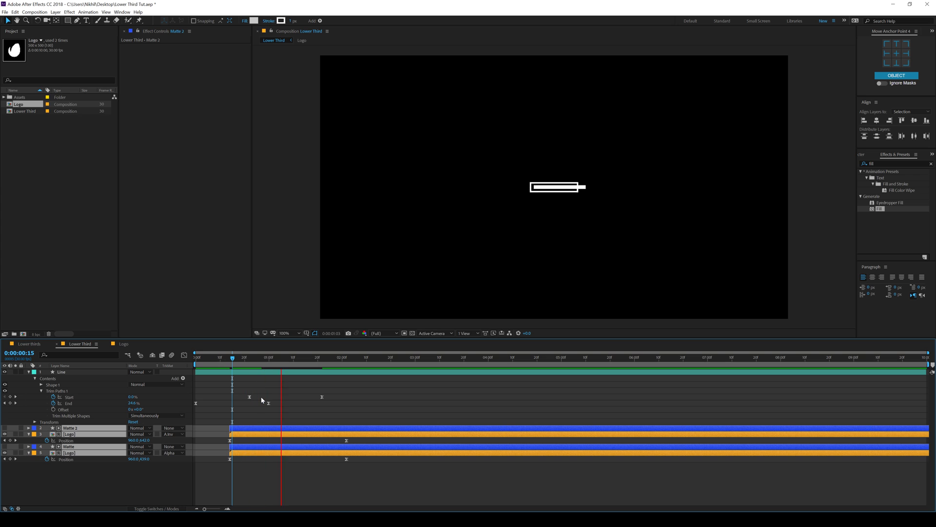
{"action": "key", "text": "space"}
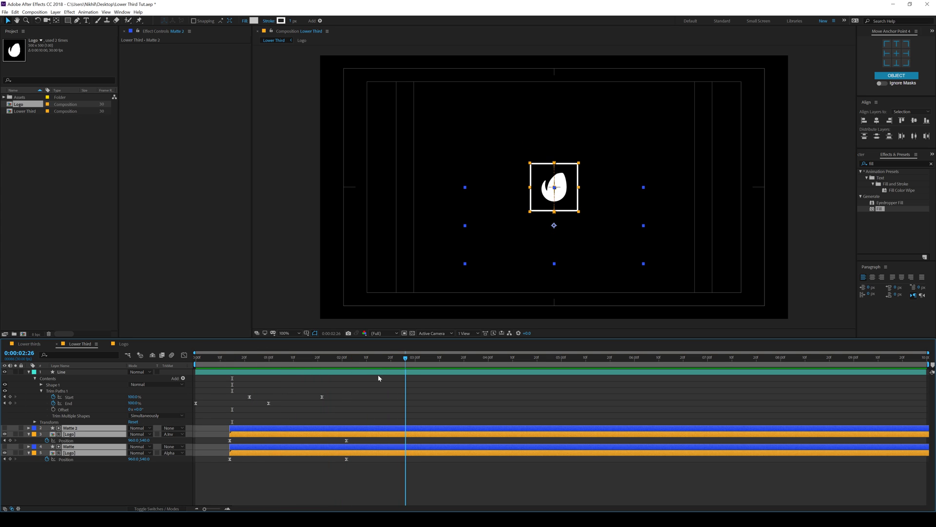
Collapse all expanded layer properties and deselect the layers.
{"action": "left_click", "coordinate": [104, 473]}
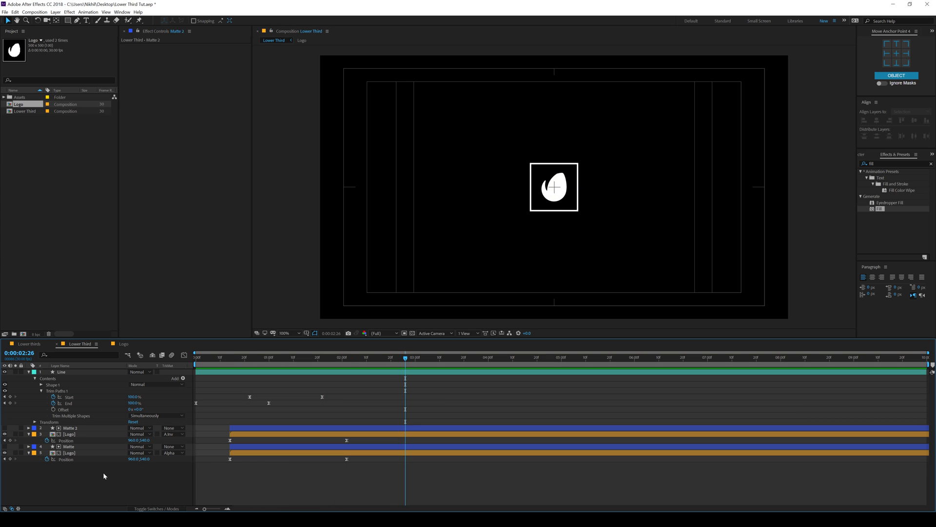
{"action": "key", "text": "ctrl+a"}
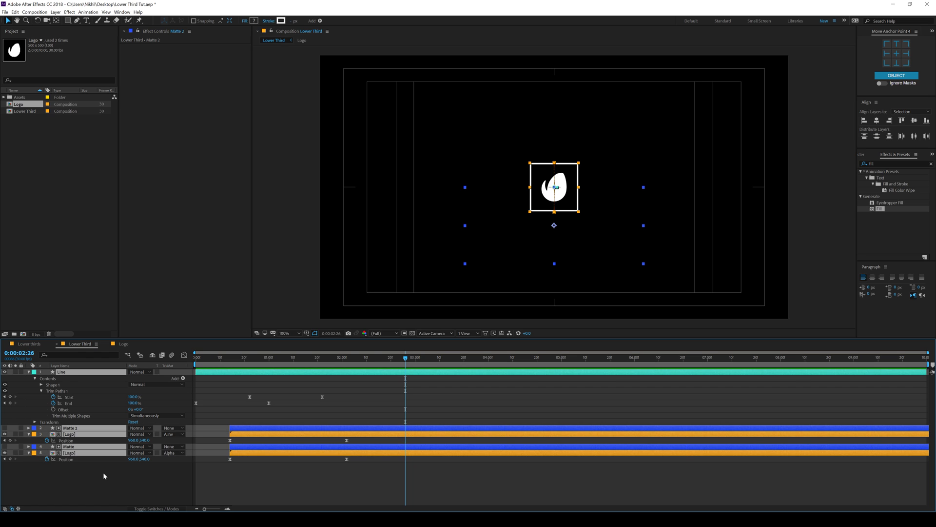
{"action": "key", "text": "u"}
{"action": "key", "text": "u"}
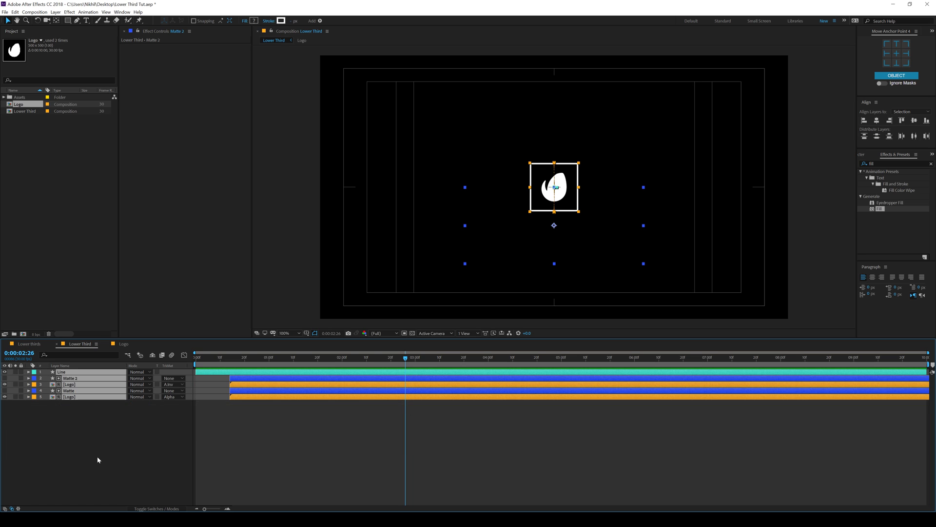
{"action": "left_click", "coordinate": [98, 459]}
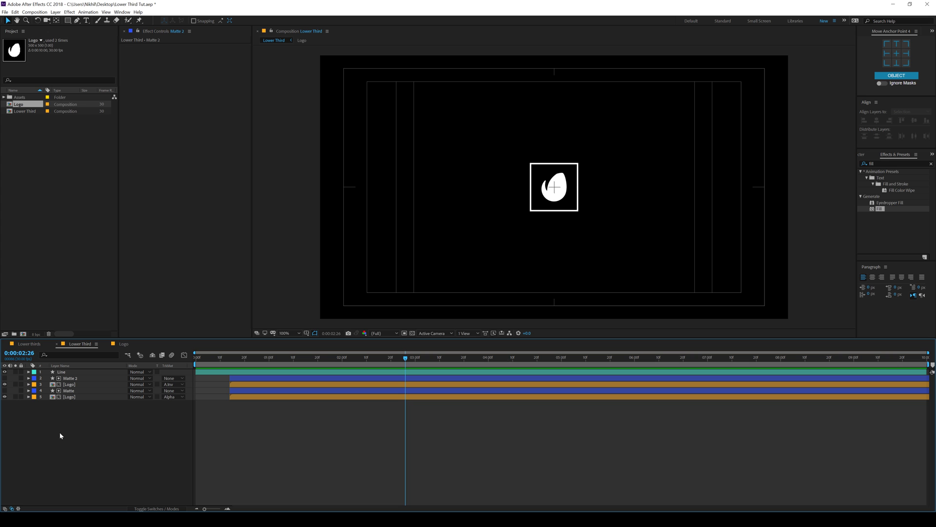
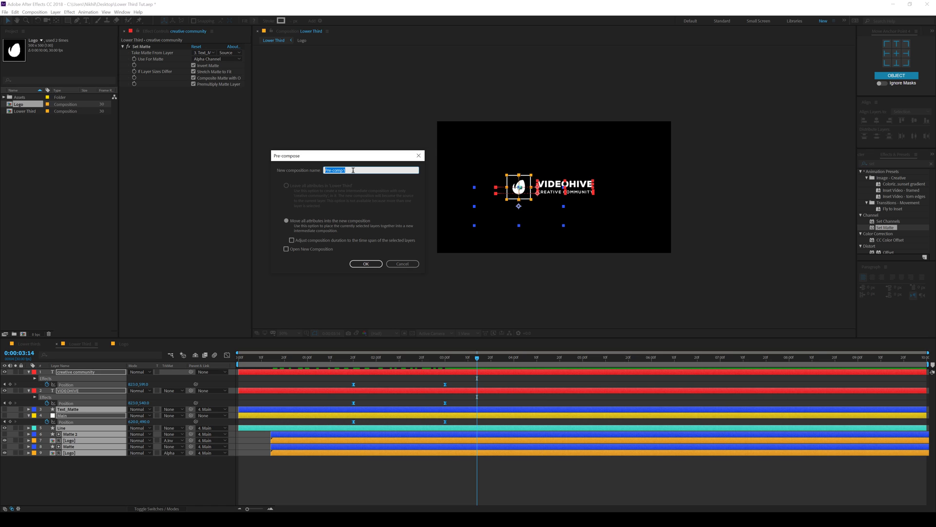
Name the nested logo composition 'Animation' and select the Animation layer.
{"action": "type", "text": "Animation"}
{"action": "key", "text": "Return"}
{"action": "left_click", "coordinate": [72, 388]}
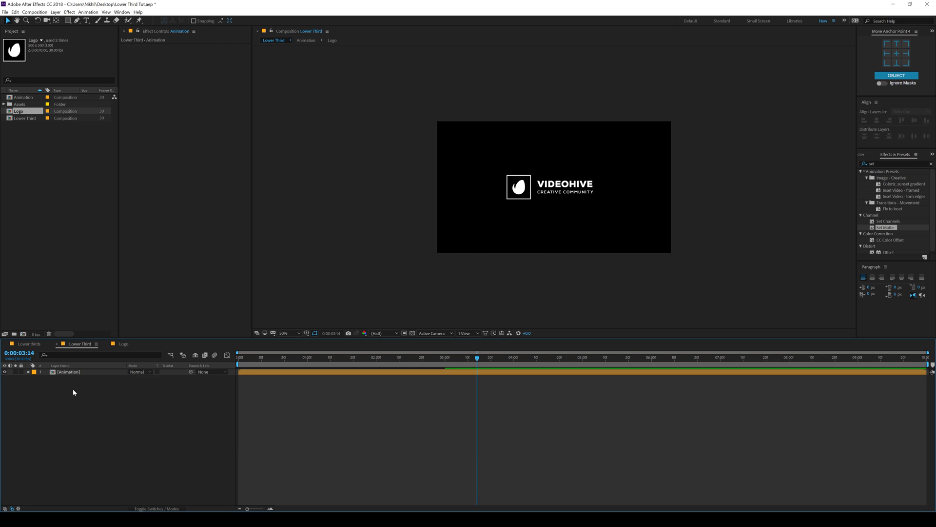
{"action": "left_click", "coordinate": [68, 372]}
{"action": "key", "text": "ctrl+space"}
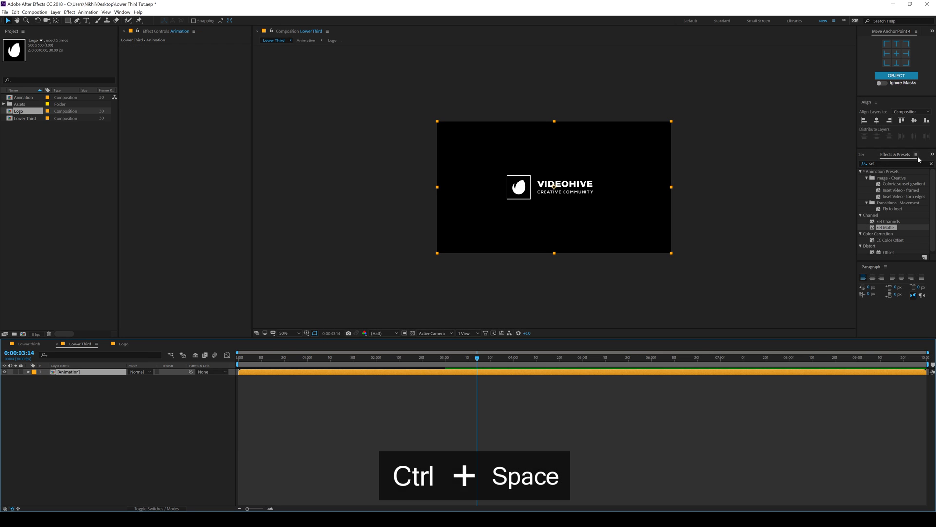
Apply a Fill effect to the Animation layer in dark grey 181818.
{"action": "left_click", "coordinate": [886, 162]}
{"action": "type", "text": "fill"}
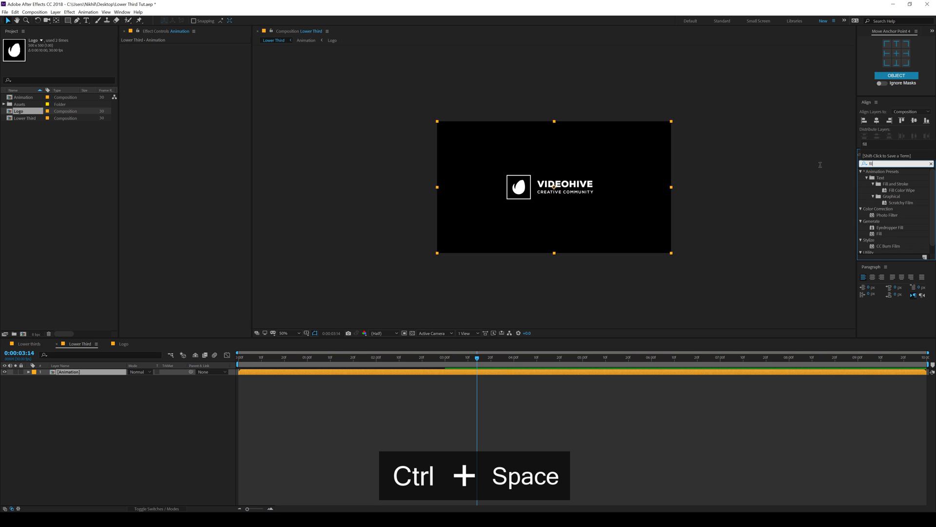
{"action": "double_click", "coordinate": [880, 210]}
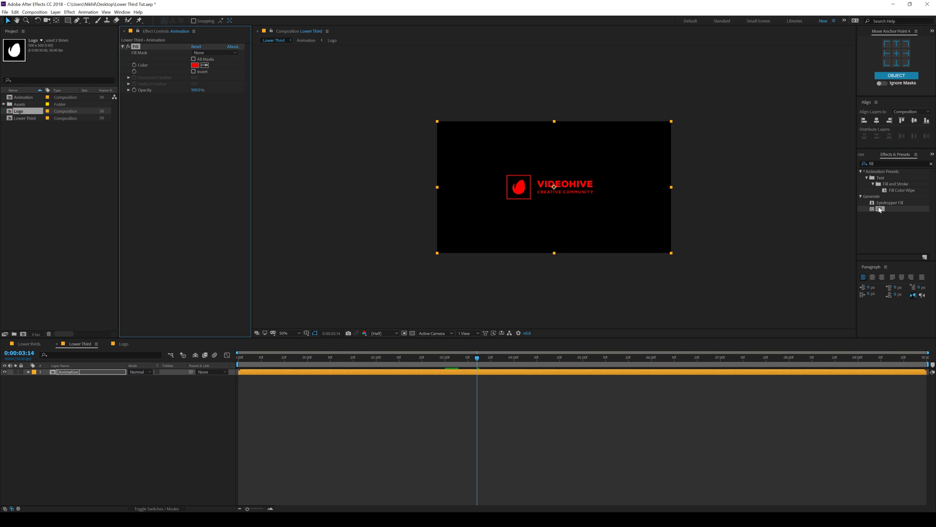
{"action": "left_click", "coordinate": [196, 65]}
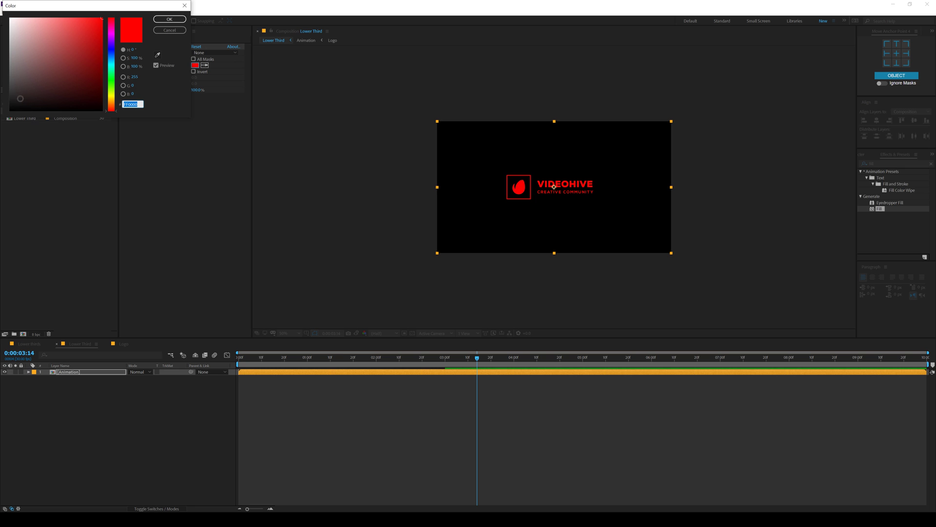
{"action": "left_click", "coordinate": [8, 101]}
{"action": "left_click", "coordinate": [169, 19]}
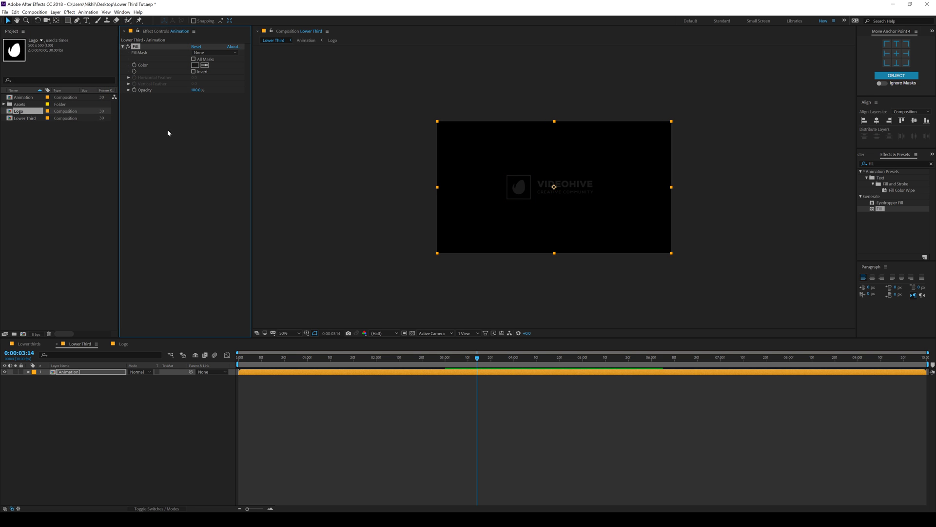
{"action": "left_click", "coordinate": [71, 414]}
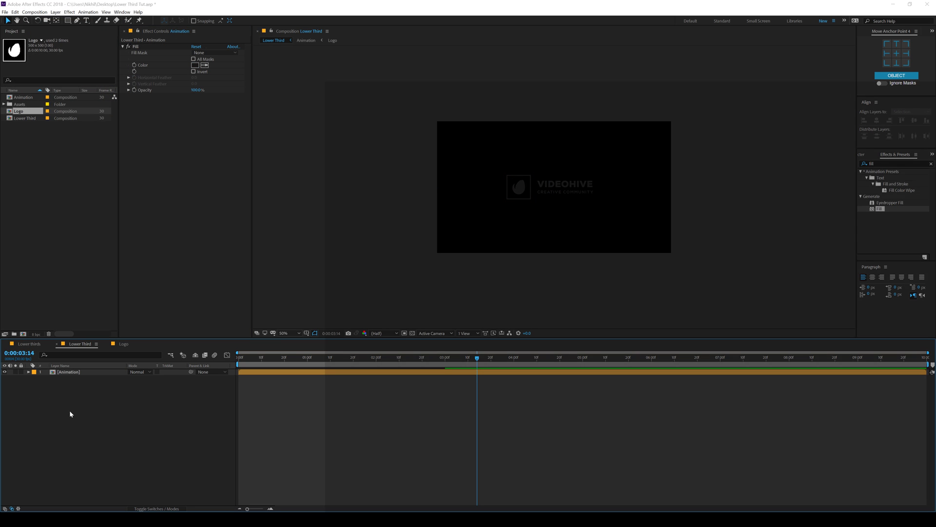
Create a white solid named BG and place it below the Animation layer.
{"action": "key", "text": "ctrl+y"}
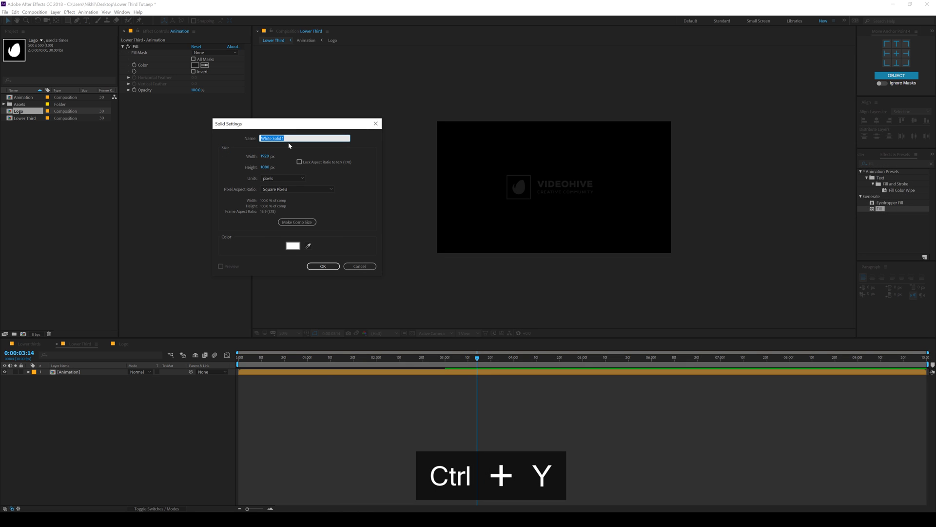
{"action": "type", "text": "BG"}
{"action": "left_click", "coordinate": [317, 265]}
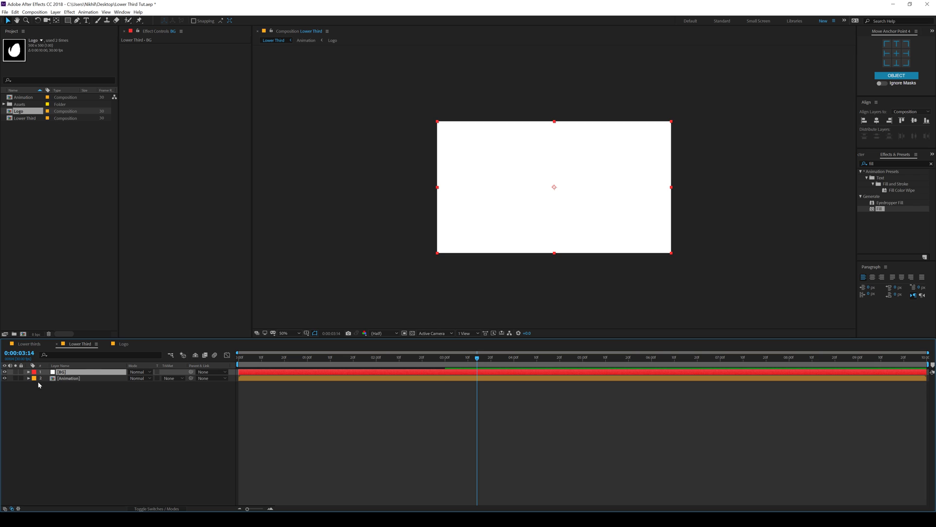
{"action": "left_click_drag", "start_coordinate": [84, 375], "coordinate": [84, 403]}
{"action": "key", "text": "slash"}
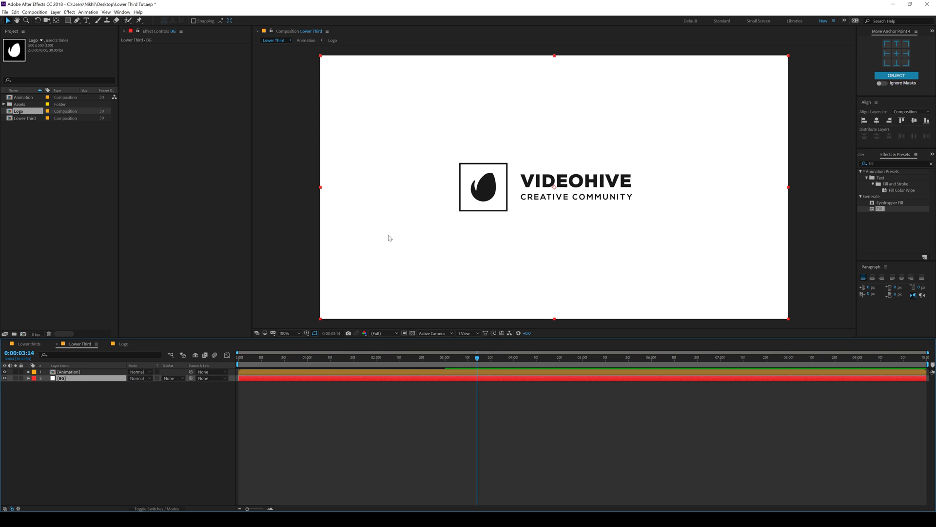
Duplicate the Animation layer and rename the copy 'Shadow'.
{"action": "left_click", "coordinate": [91, 373]}
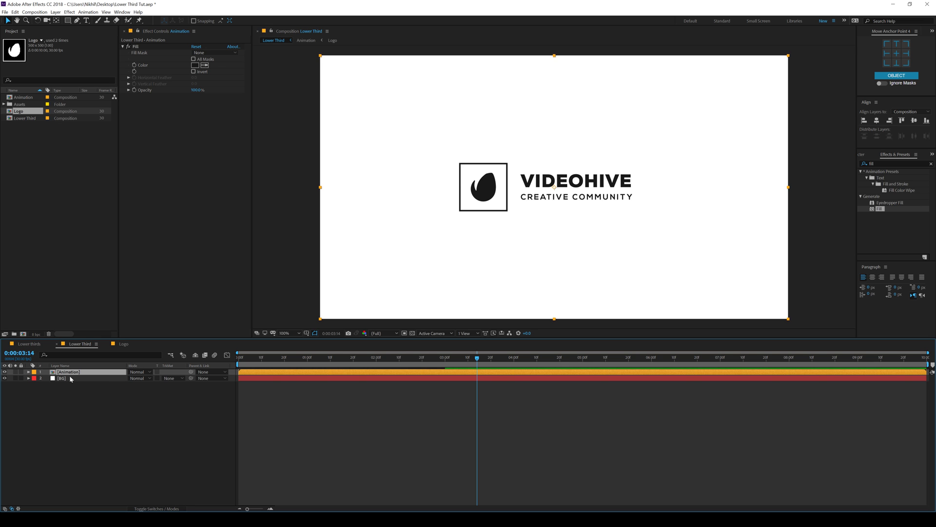
{"action": "key", "text": "ctrl+d"}
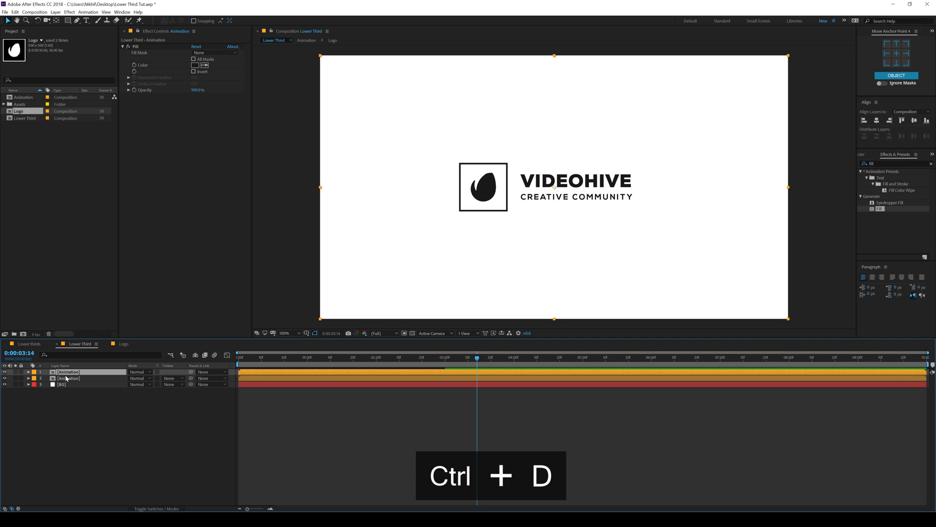
{"action": "left_click", "coordinate": [66, 379]}
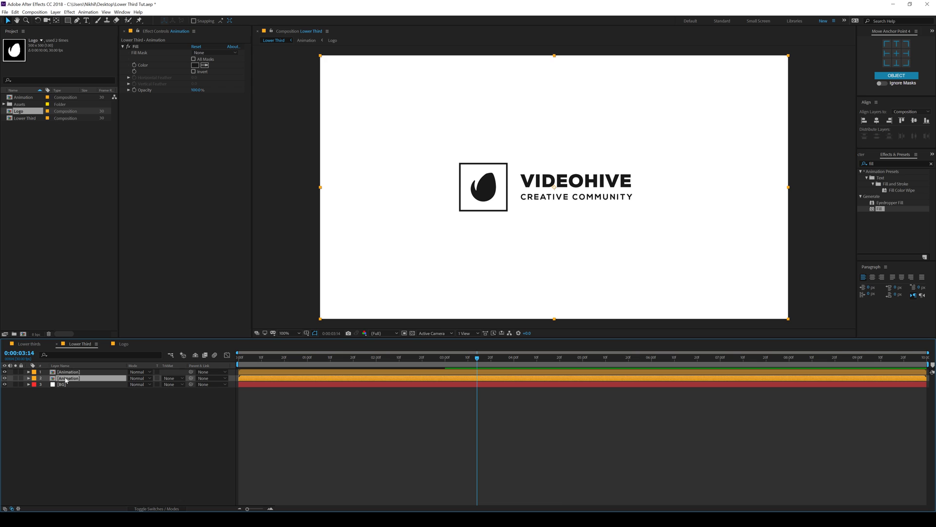
{"action": "key", "text": "Return"}
{"action": "type", "text": "Sh"}
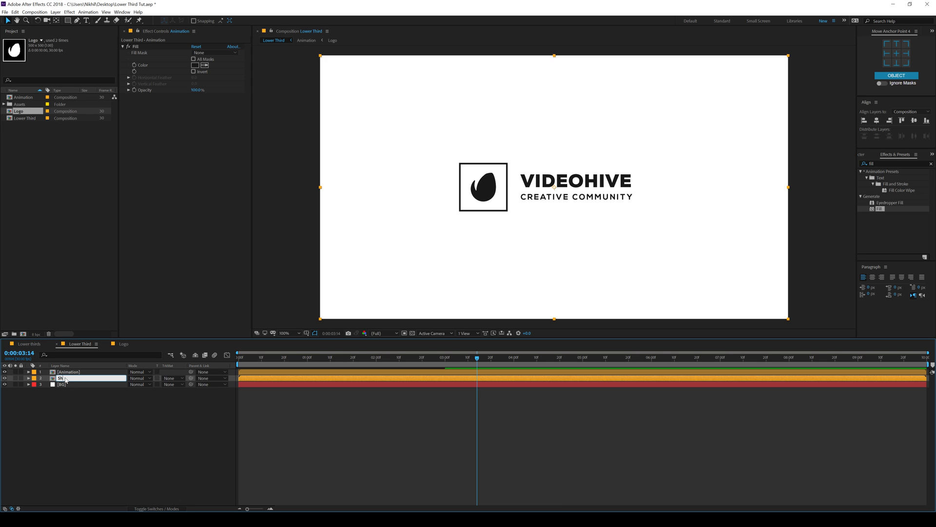
{"action": "type", "text": "adow"}
{"action": "key", "text": "Return"}
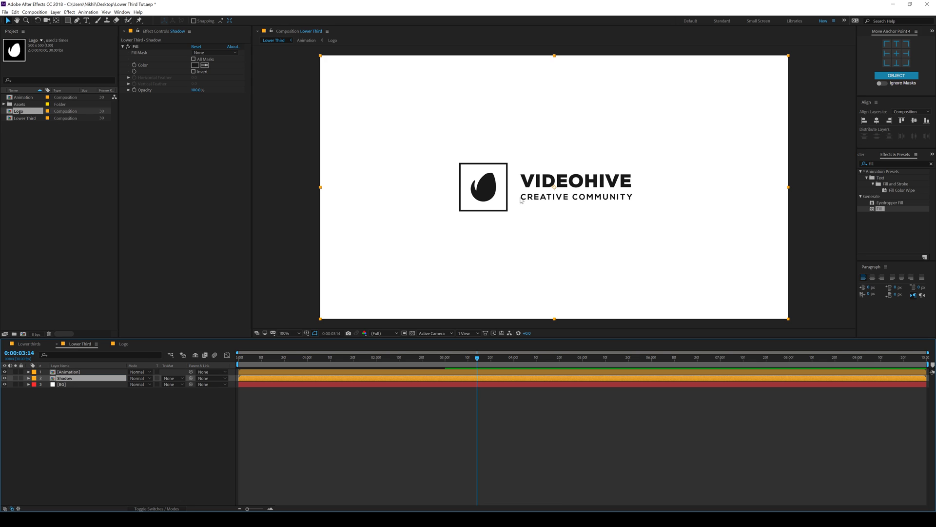
Move the Shadow copy below the logo and adjust its scale.
{"action": "left_click_drag", "start_coordinate": [520, 200], "coordinate": [520, 249]}
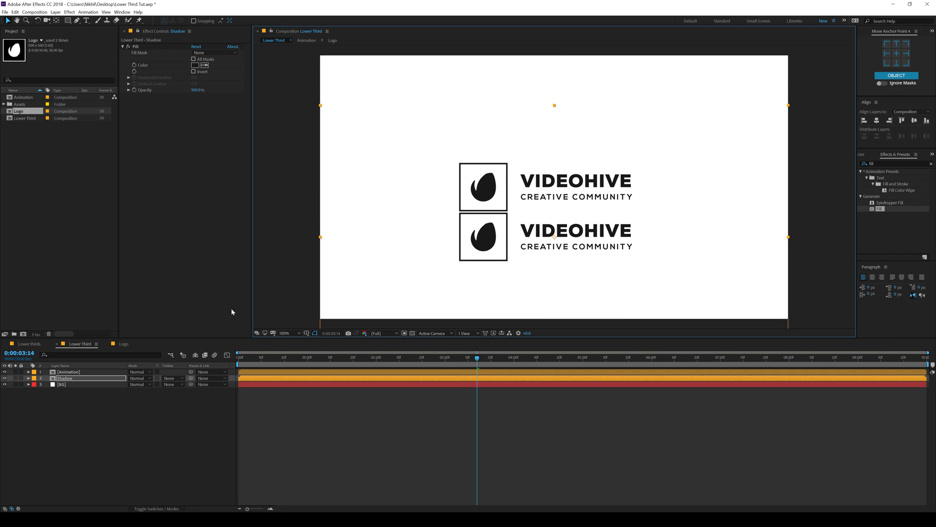
{"action": "key", "text": "s"}
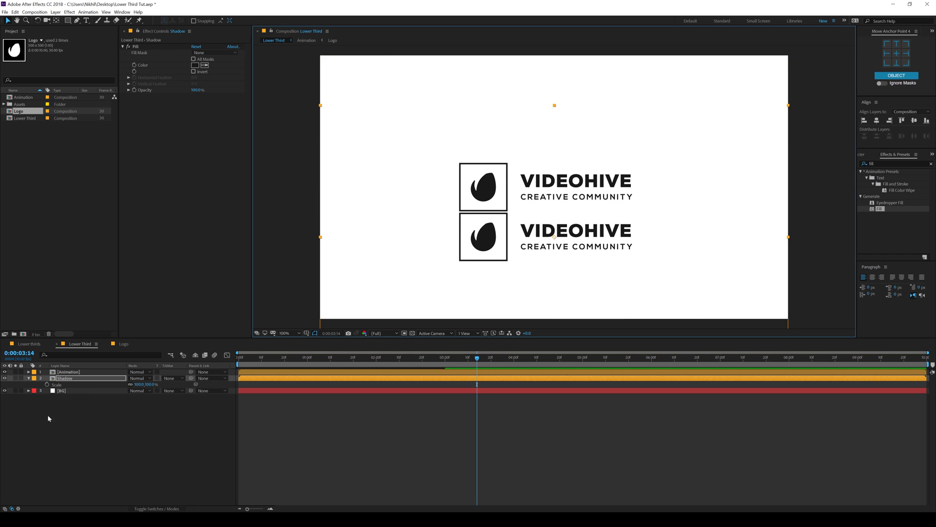
{"action": "left_click_drag", "start_coordinate": [138, 384], "coordinate": [129, 390]}
{"action": "key", "text": "ctrl+z"}
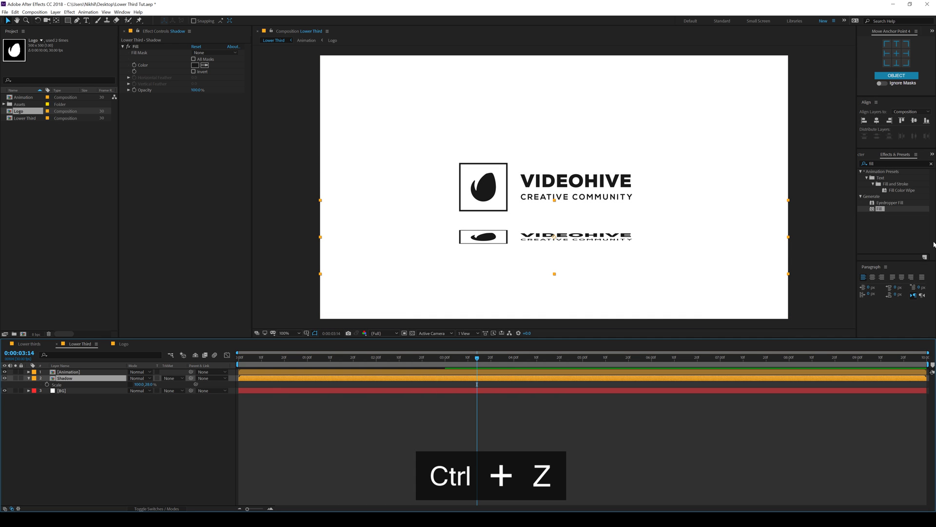
Add Fast Blur (Legacy) to the Shadow layer with a heavy blurriness.
{"action": "double_click", "coordinate": [886, 163]}
{"action": "type", "text": "fast"}
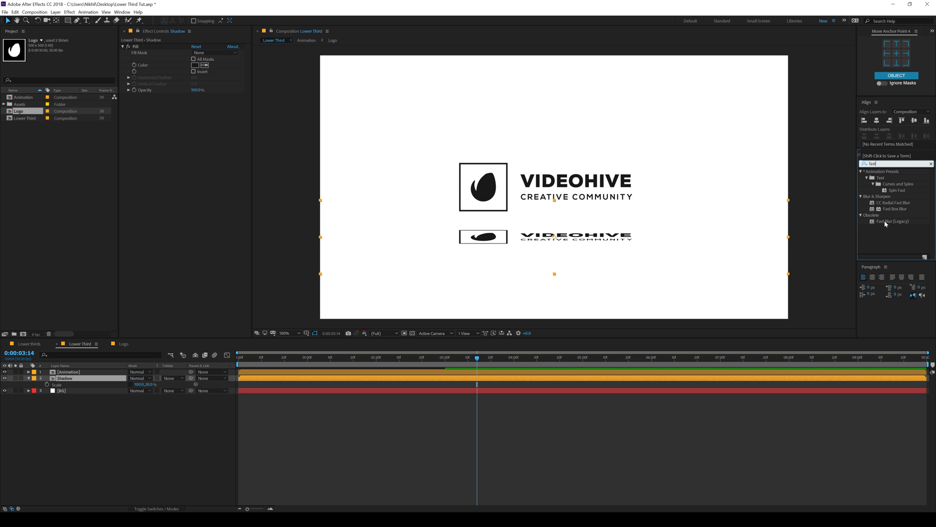
{"action": "left_click_drag", "start_coordinate": [886, 224], "coordinate": [165, 185]}
{"action": "left_click_drag", "start_coordinate": [196, 104], "coordinate": [229, 97]}
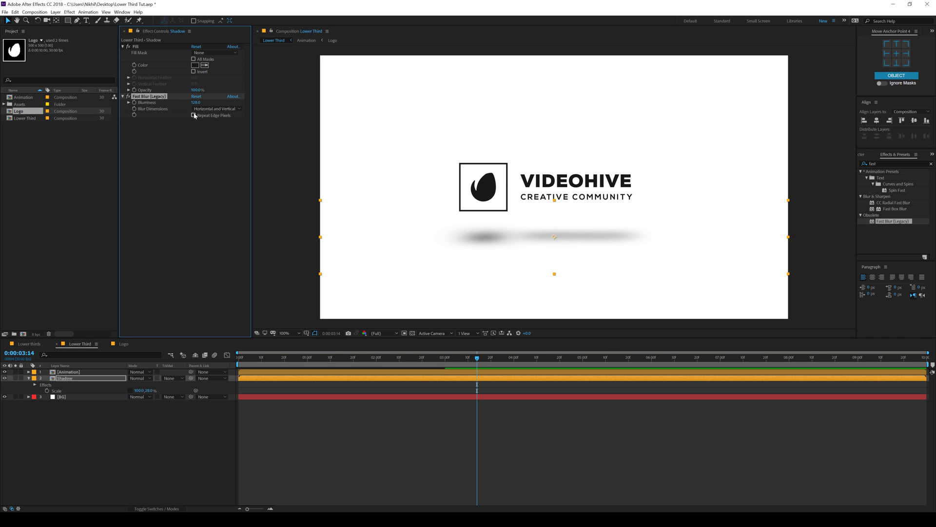
Lower the Shadow layer's opacity so it becomes a faint soft shadow.
{"action": "left_click", "coordinate": [71, 379]}
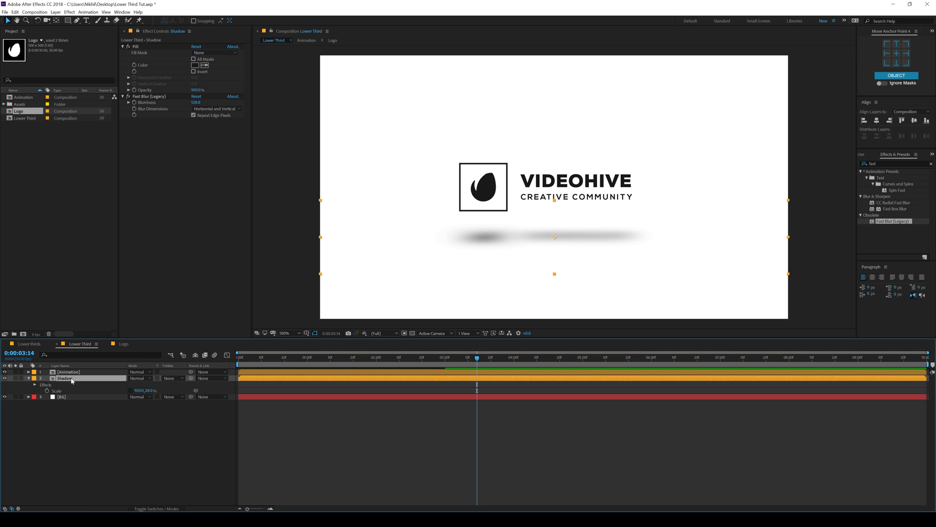
{"action": "key", "text": "t"}
{"action": "left_click_drag", "start_coordinate": [132, 385], "coordinate": [100, 387]}
{"action": "left_click", "coordinate": [229, 397]}
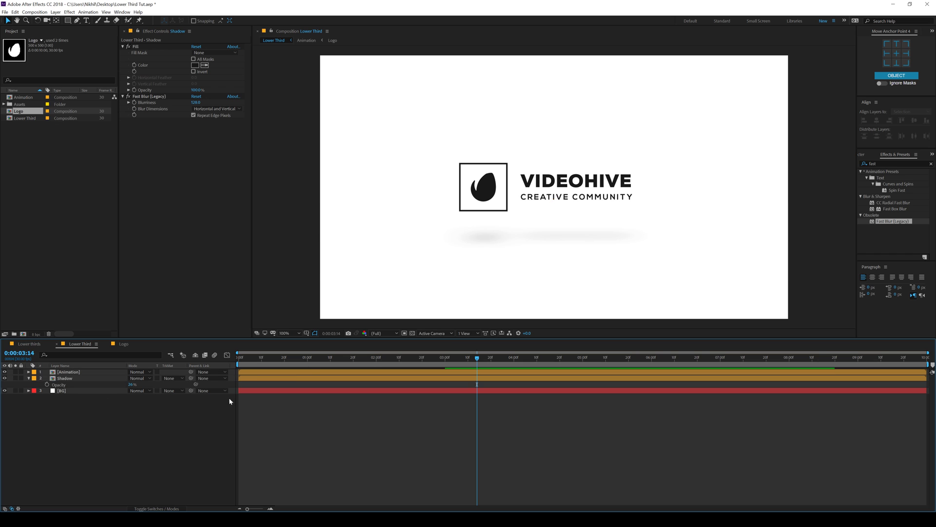
{"action": "key", "text": "Home"}
{"action": "key", "text": "space"}
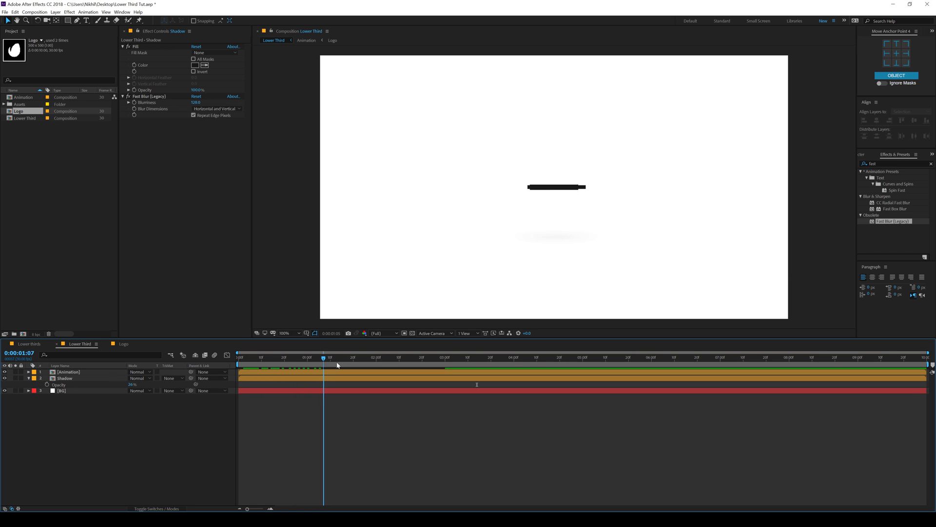
{"action": "left_click", "coordinate": [531, 366]}
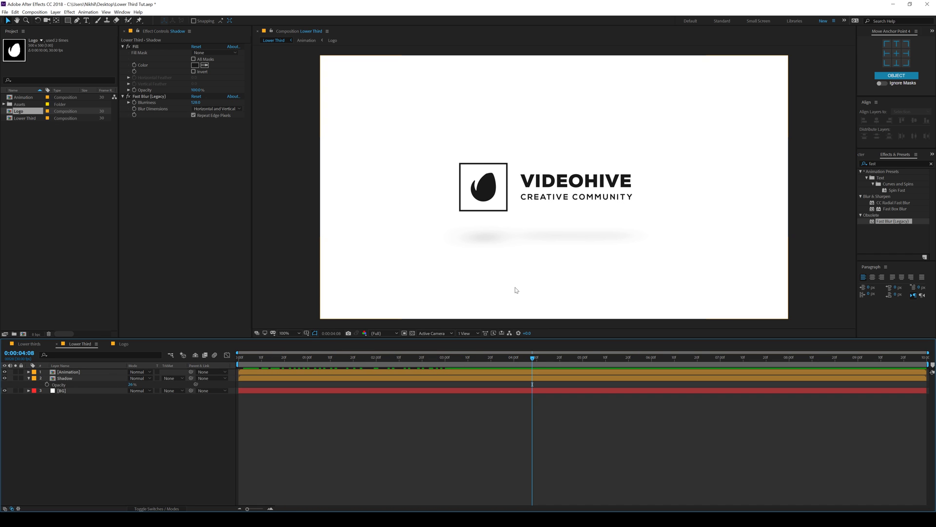
{"action": "left_click_drag", "start_coordinate": [263, 359], "coordinate": [477, 368]}
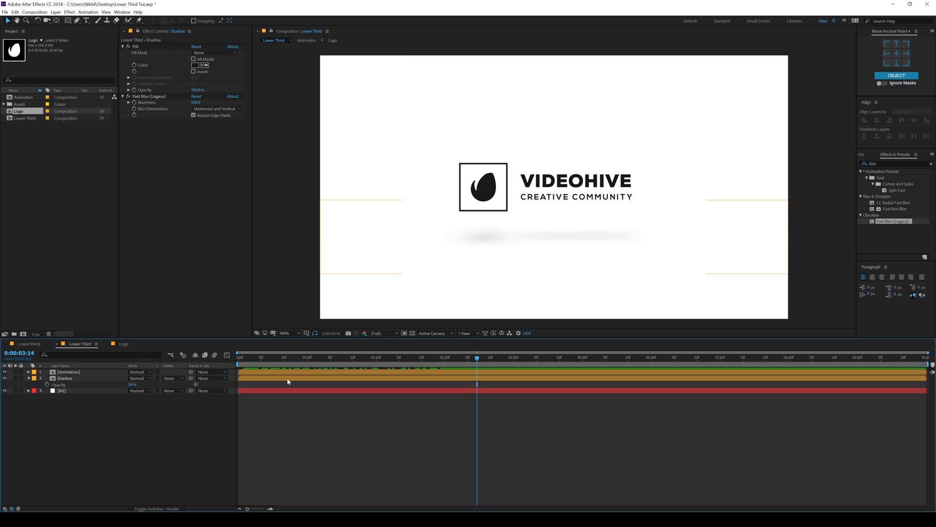
{"action": "left_click_drag", "start_coordinate": [267, 361], "coordinate": [506, 362]}
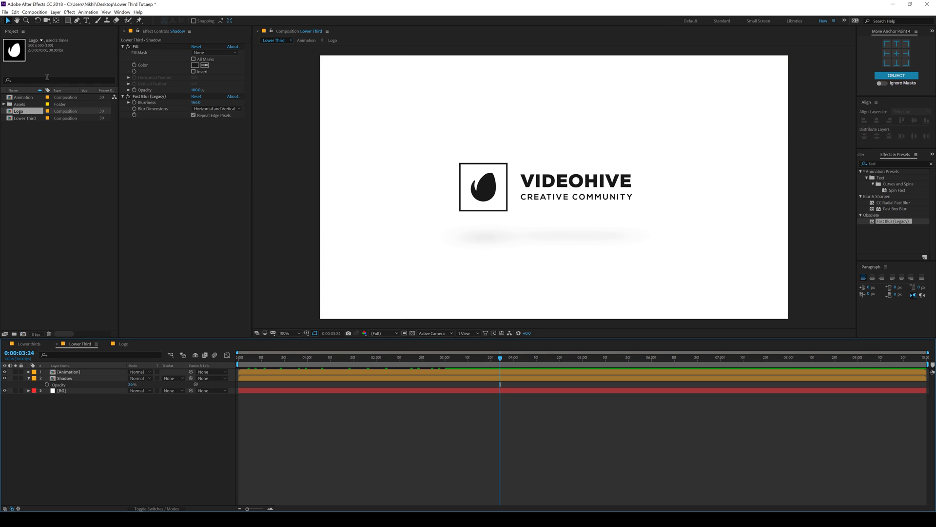
In the Lower thirds composition, dock and widen the Motion Bro preset panel.
{"action": "left_click", "coordinate": [39, 344]}
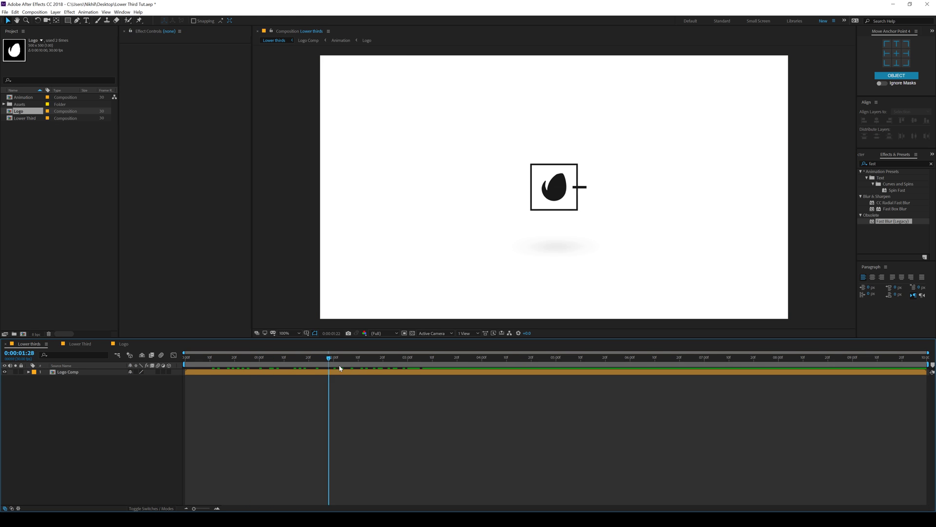
{"action": "left_click", "coordinate": [122, 12]}
{"action": "mouse_move", "coordinate": [221, 47]}
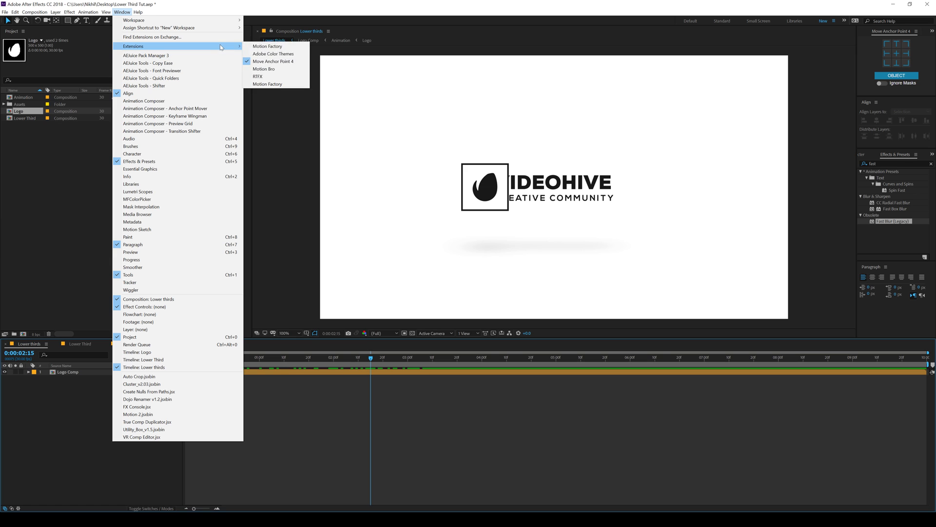
{"action": "left_click", "coordinate": [285, 69]}
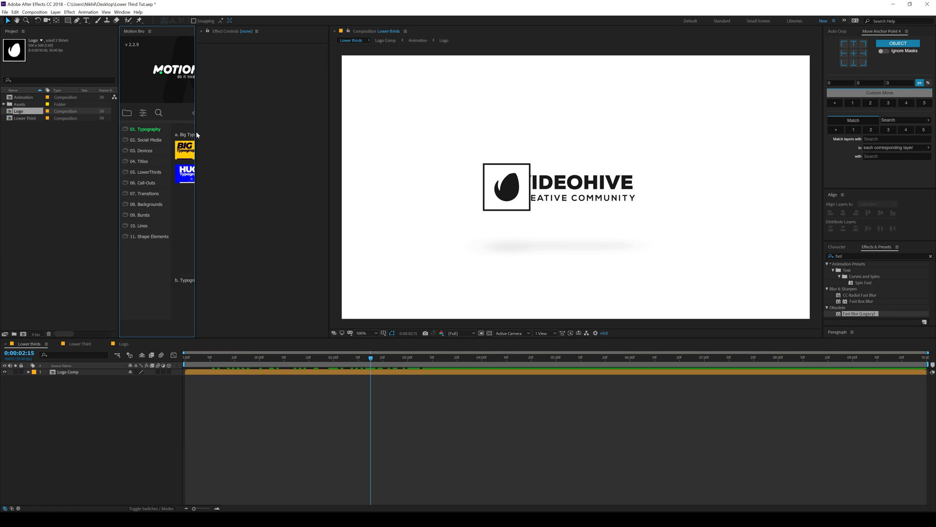
{"action": "left_click_drag", "start_coordinate": [132, 35], "coordinate": [235, 142]}
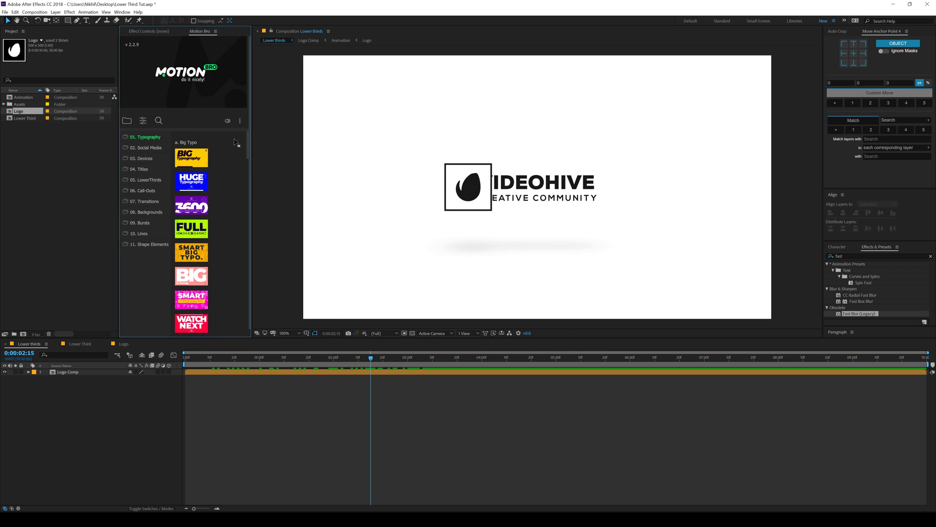
{"action": "left_click_drag", "start_coordinate": [251, 189], "coordinate": [301, 192]}
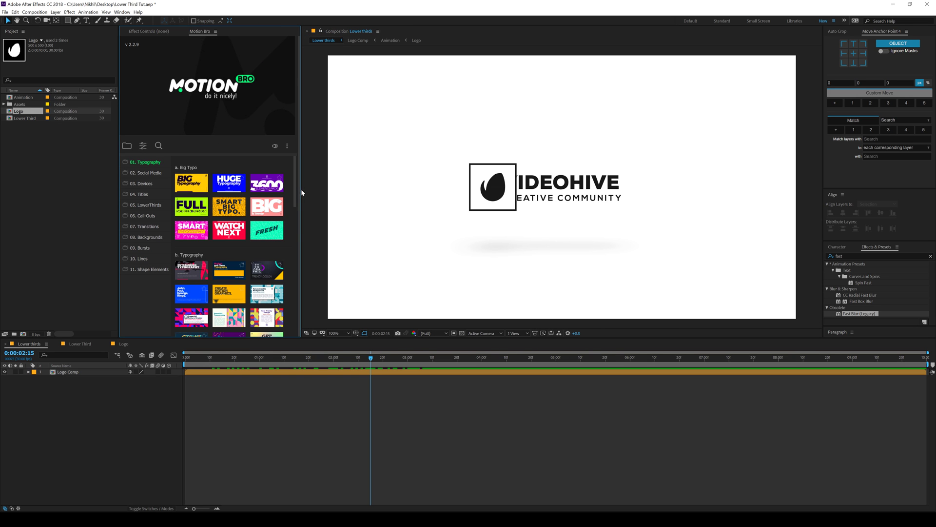
Open the 05. LowerThirds category and preview the Sans lower-third presets.
{"action": "left_click", "coordinate": [148, 205]}
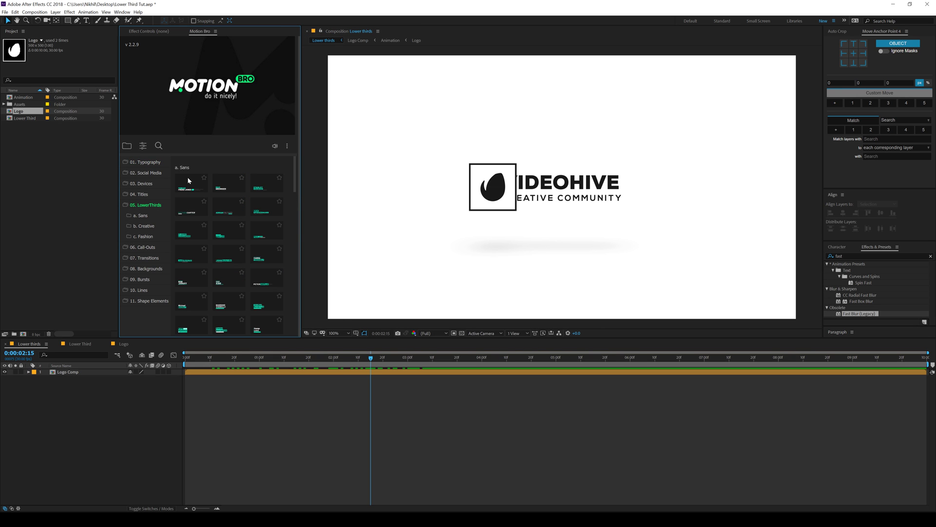
{"action": "mouse_move", "coordinate": [190, 203]}
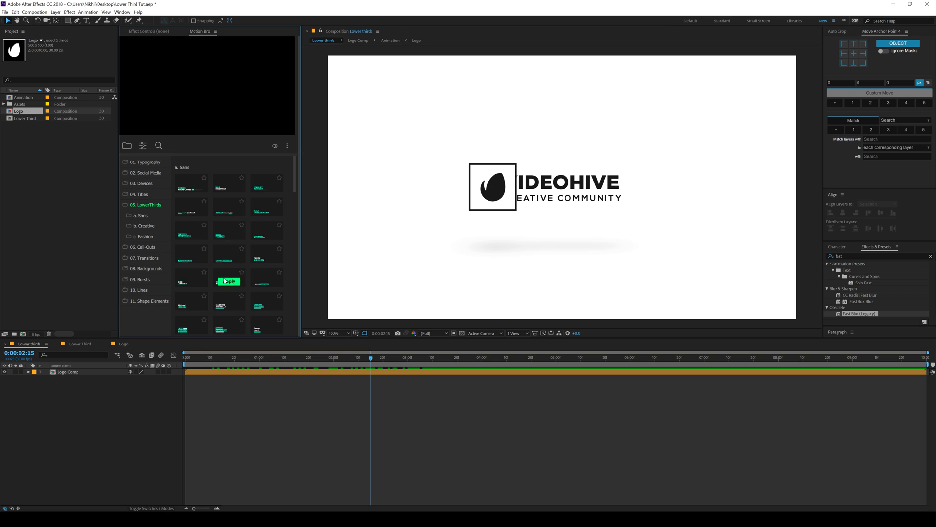
{"action": "mouse_move", "coordinate": [224, 279]}
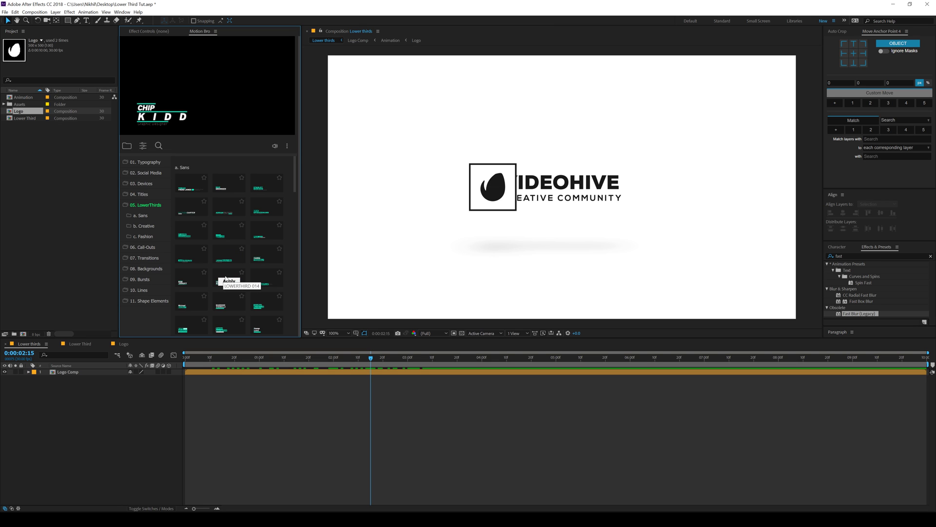
{"action": "mouse_move", "coordinate": [269, 279]}
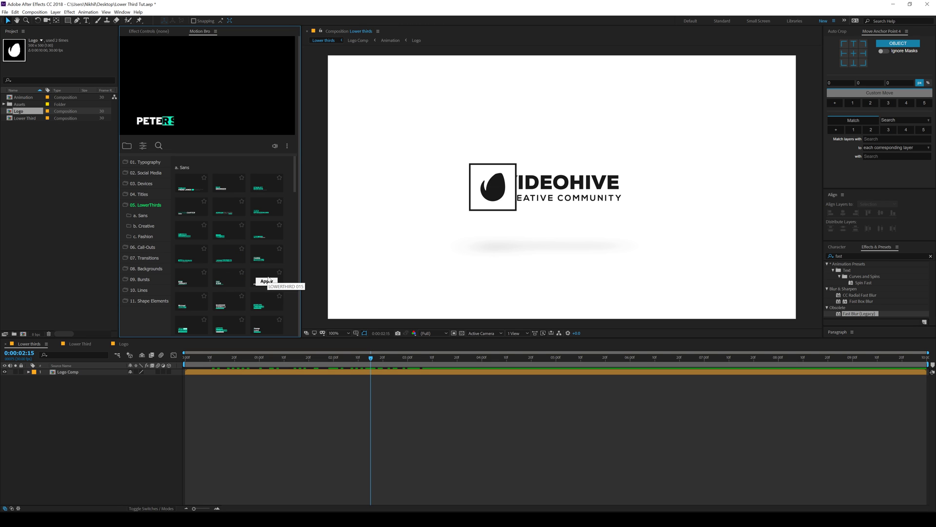
{"action": "mouse_move", "coordinate": [266, 251]}
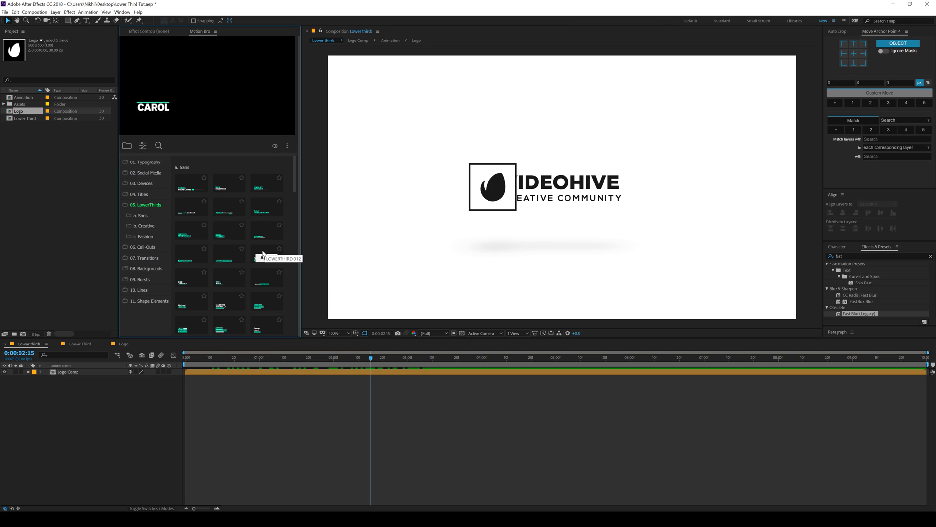
{"action": "scroll", "coordinate": [263, 251], "scroll_direction": "down", "scroll_amount": 3}
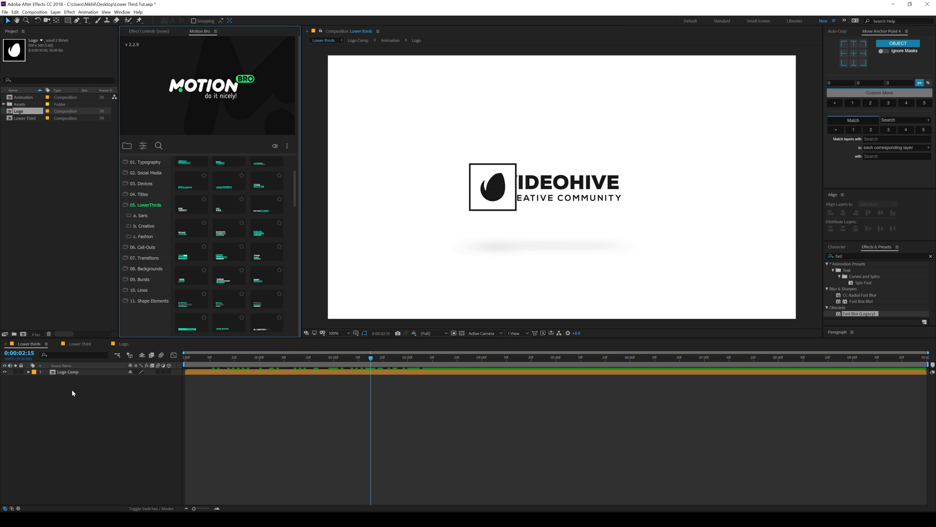
Hide Logo Comp, apply a lower-third preset starting at 0, and open its precomp.
{"action": "left_click", "coordinate": [68, 373]}
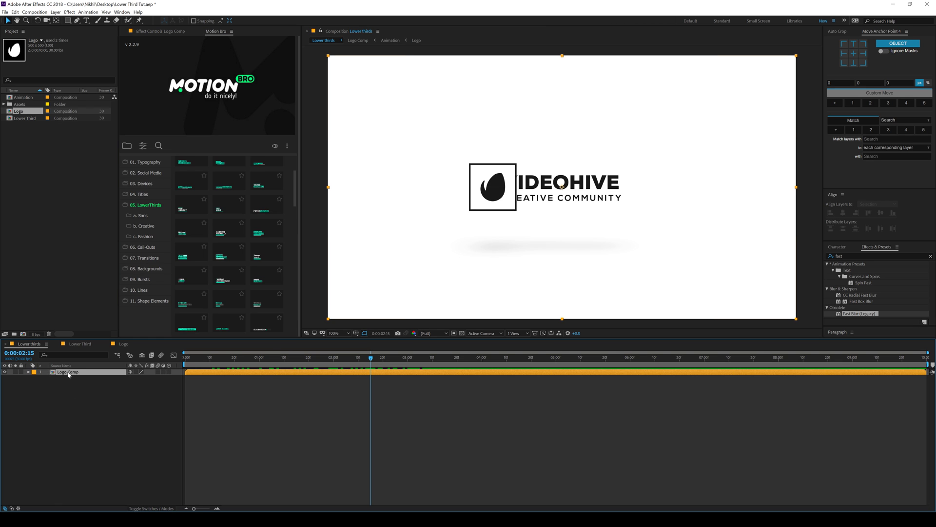
{"action": "left_click", "coordinate": [4, 372]}
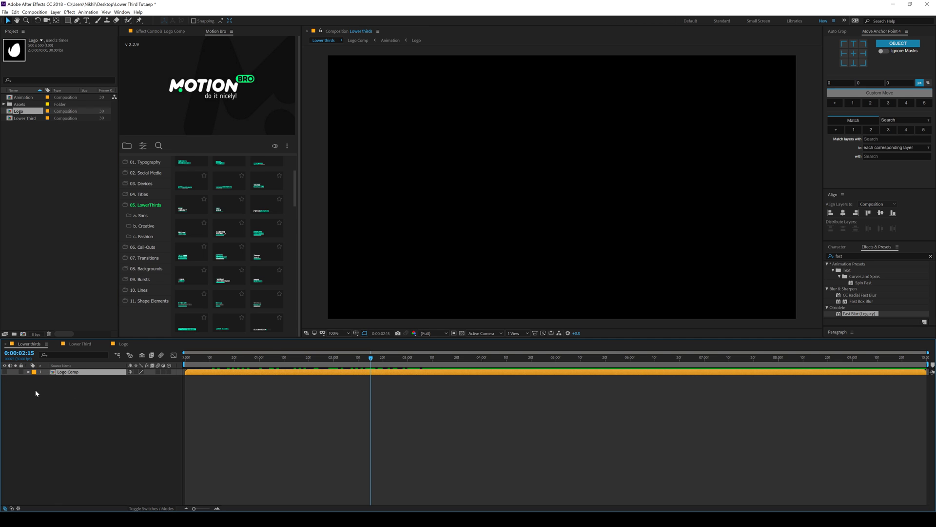
{"action": "left_click", "coordinate": [228, 233]}
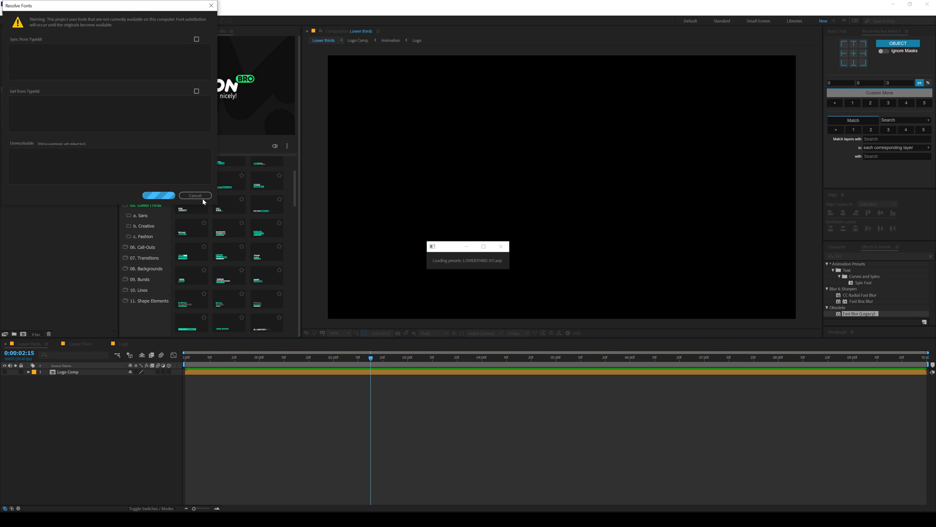
{"action": "left_click", "coordinate": [201, 196]}
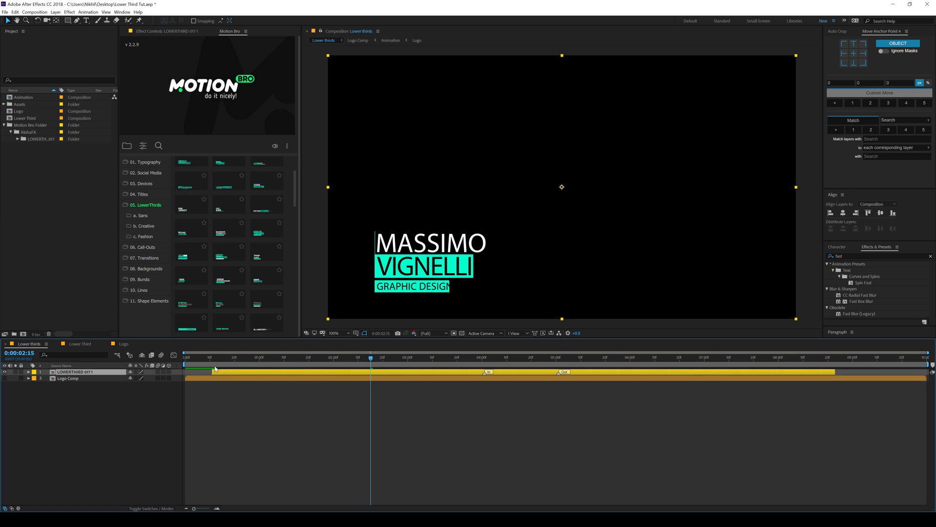
{"action": "left_click_drag", "start_coordinate": [215, 369], "coordinate": [199, 369]}
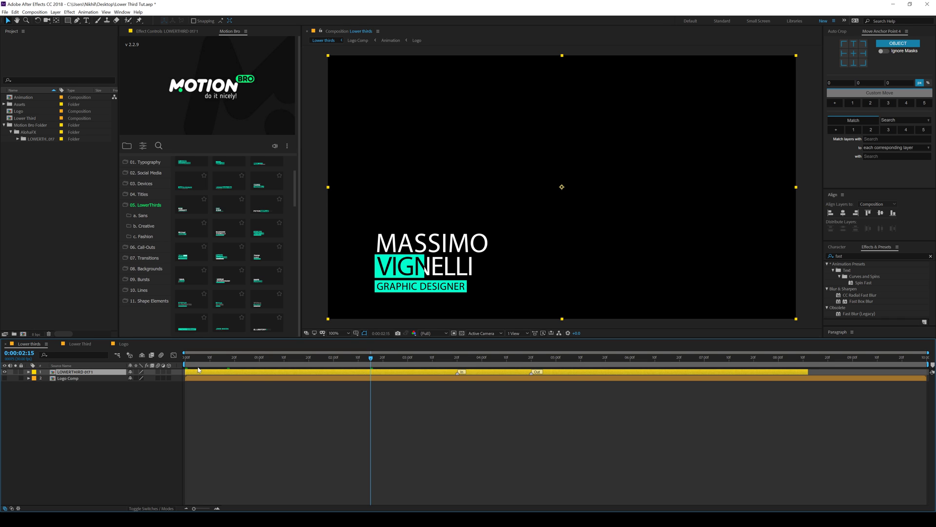
{"action": "double_click", "coordinate": [60, 372]}
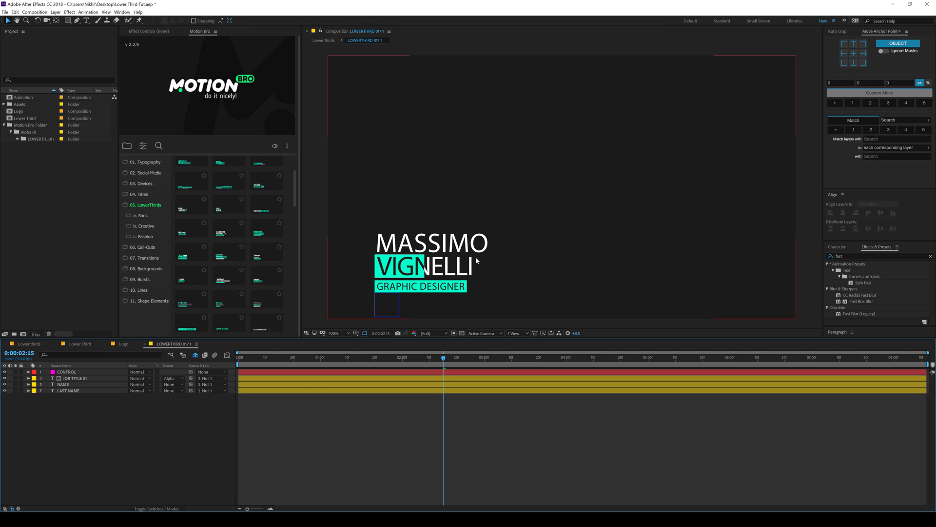
Change the JOB TITLE 01 text from GRAPHIC DESIGNER to DIRECTOR.
{"action": "left_click", "coordinate": [77, 378]}
{"action": "double_click", "coordinate": [76, 380]}
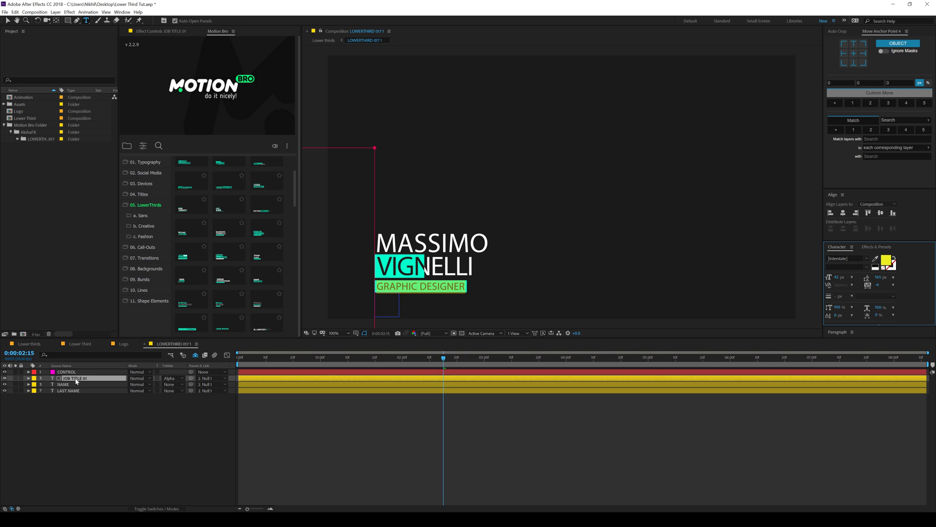
{"action": "type", "text": "DIRECTOR"}
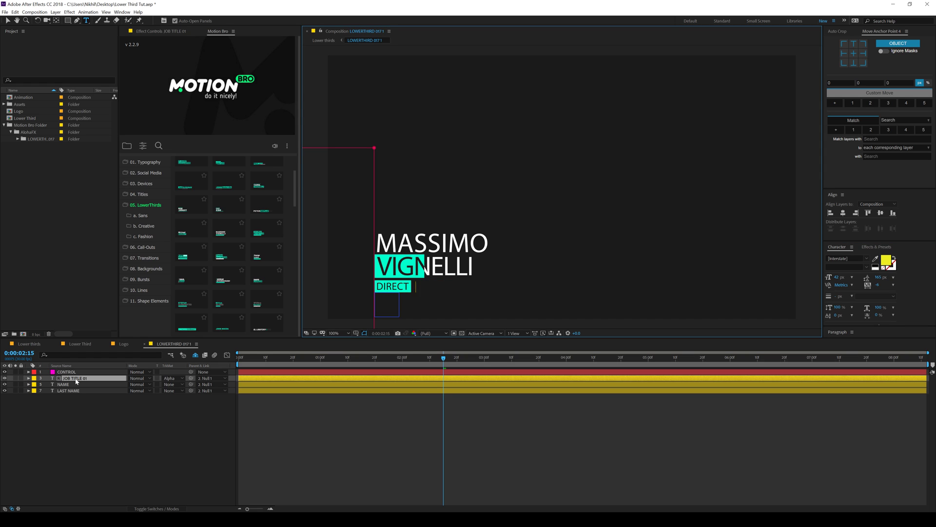
{"action": "left_click", "coordinate": [8, 22]}
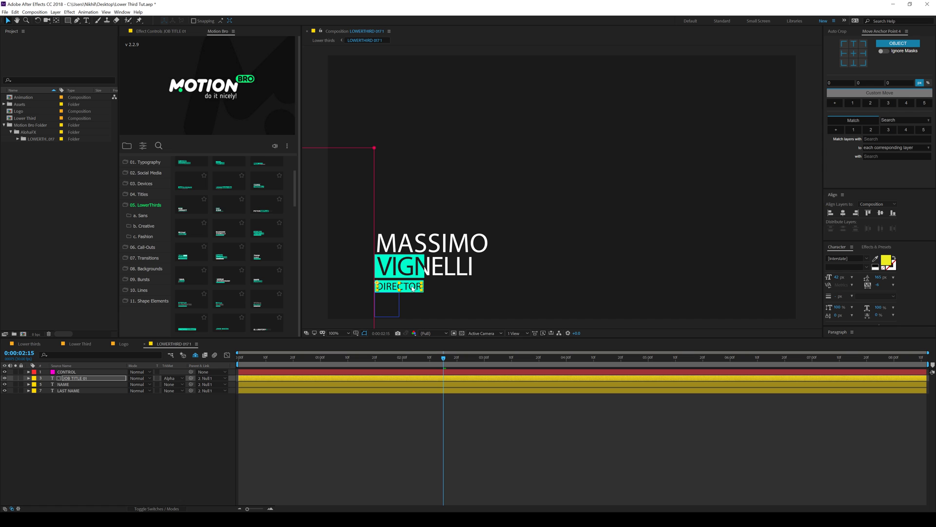
Look up Nexa fonts for the job title, leaving its font unchanged.
{"action": "left_click", "coordinate": [74, 378]}
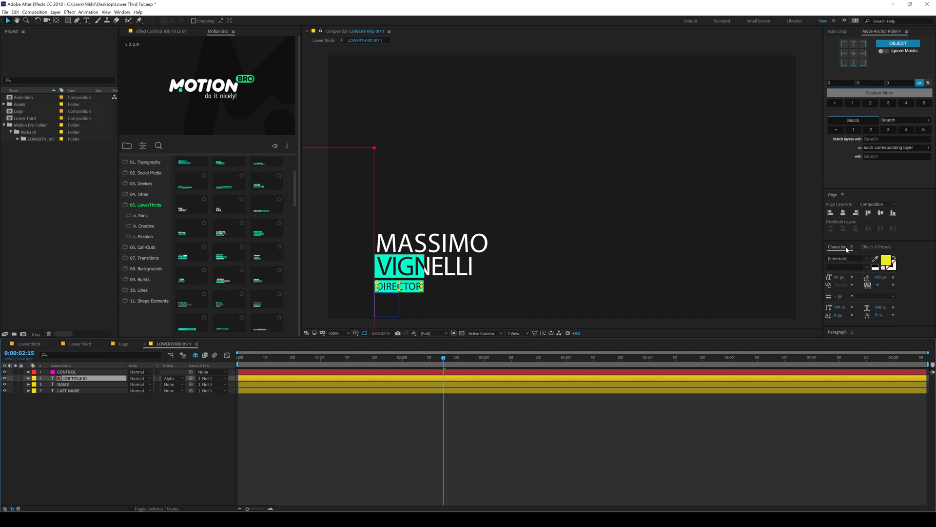
{"action": "left_click", "coordinate": [854, 257]}
{"action": "key", "text": "Caps_Lock"}
{"action": "type", "text": "NEX"}
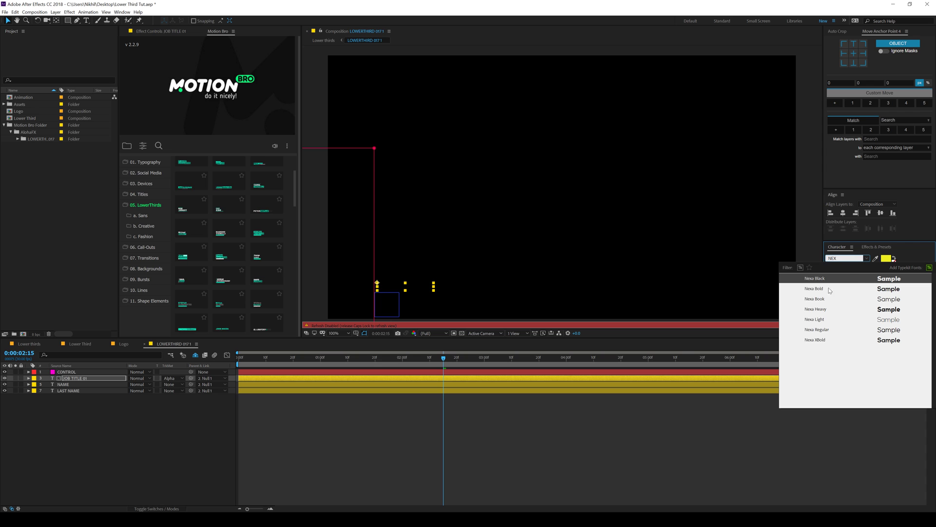
{"action": "key", "text": "Escape"}
{"action": "key", "text": "Caps_Lock"}
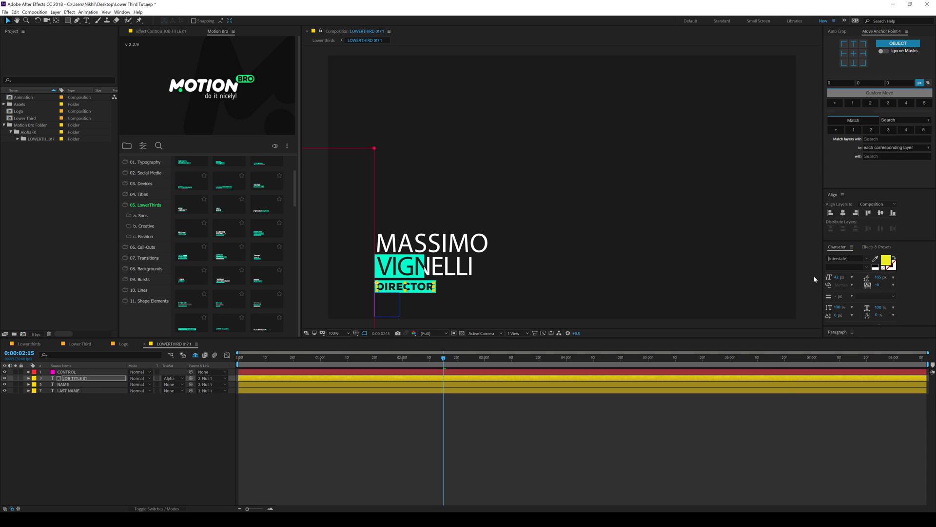
Set the NAME and LAST NAME layers to Nexa Bold and play the animation.
{"action": "left_click", "coordinate": [68, 384]}
{"action": "left_click", "coordinate": [68, 391], "text": "shift"}
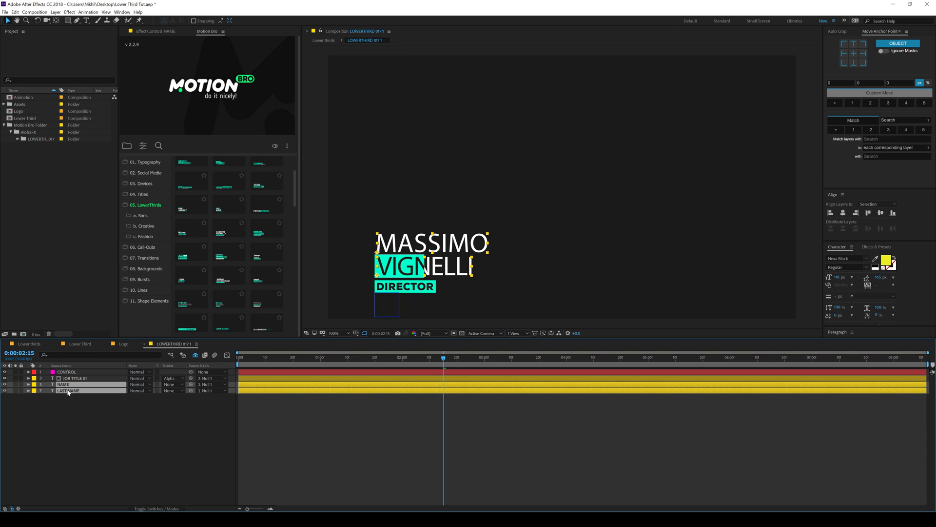
{"action": "left_click", "coordinate": [852, 258]}
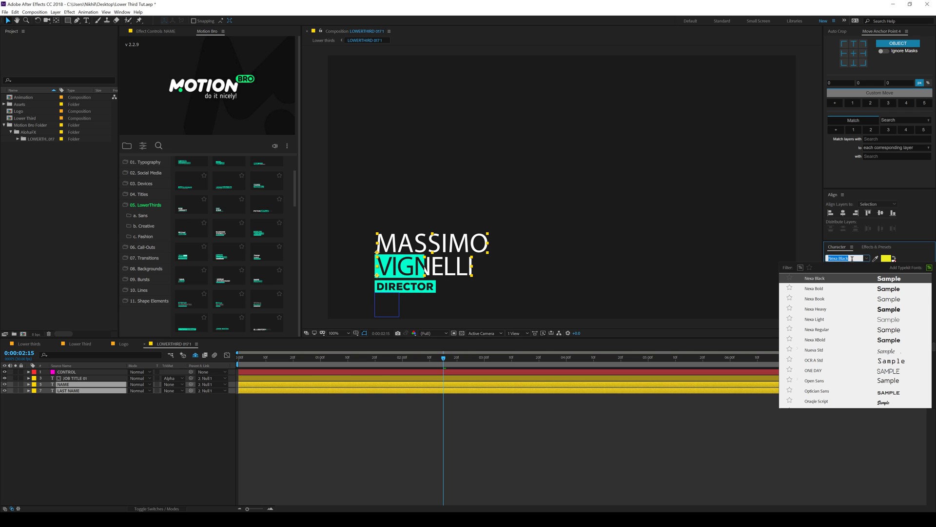
{"action": "type", "text": "nexa"}
{"action": "left_click", "coordinate": [820, 293]}
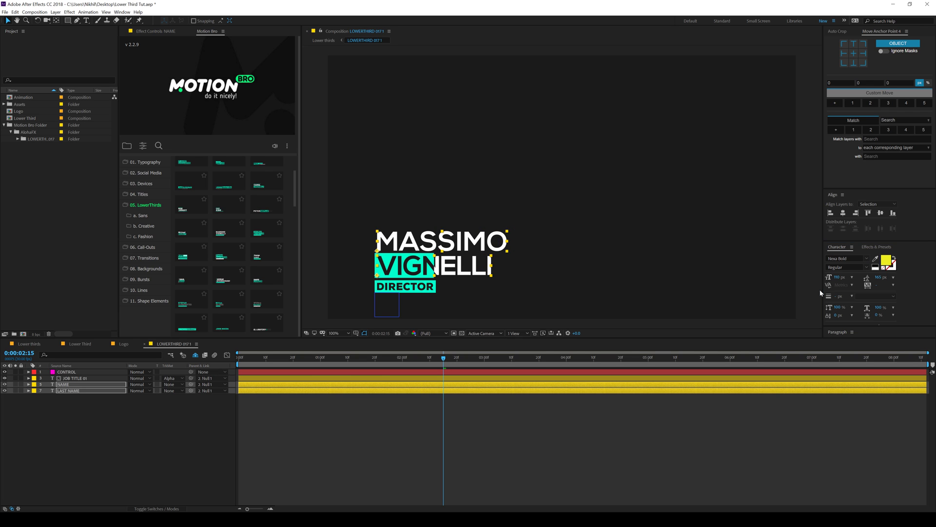
{"action": "left_click", "coordinate": [168, 428]}
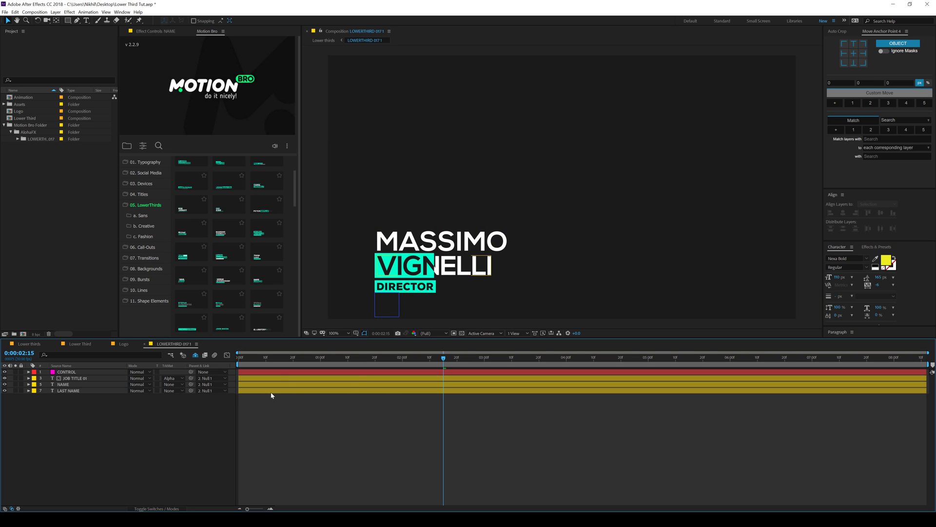
{"action": "left_click", "coordinate": [270, 363]}
{"action": "key", "text": "space"}
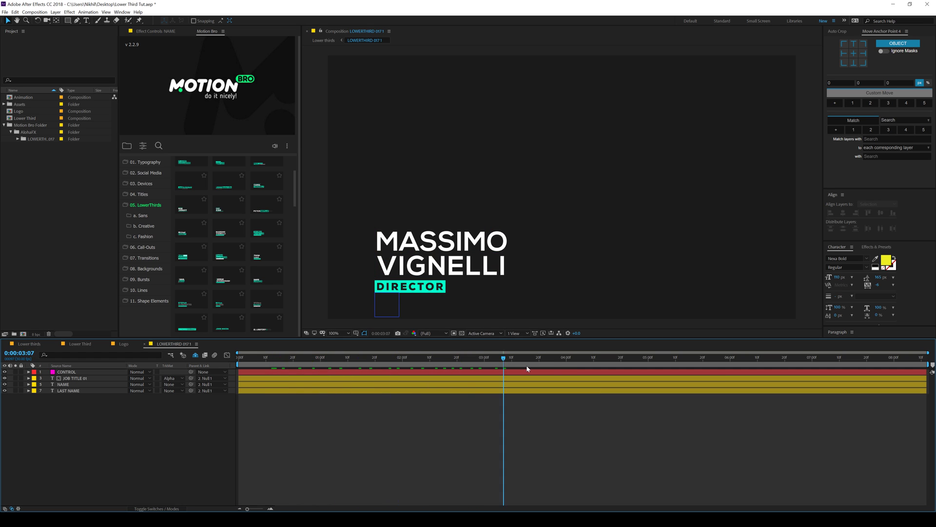
Replace the NAME layer text with the presenter's first name.
{"action": "left_click_drag", "start_coordinate": [324, 358], "coordinate": [312, 358]}
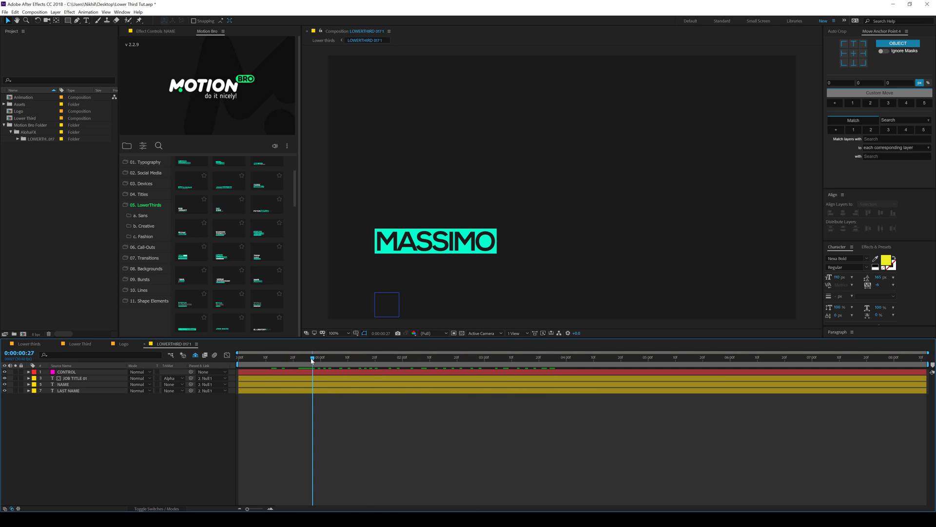
{"action": "left_click", "coordinate": [416, 246]}
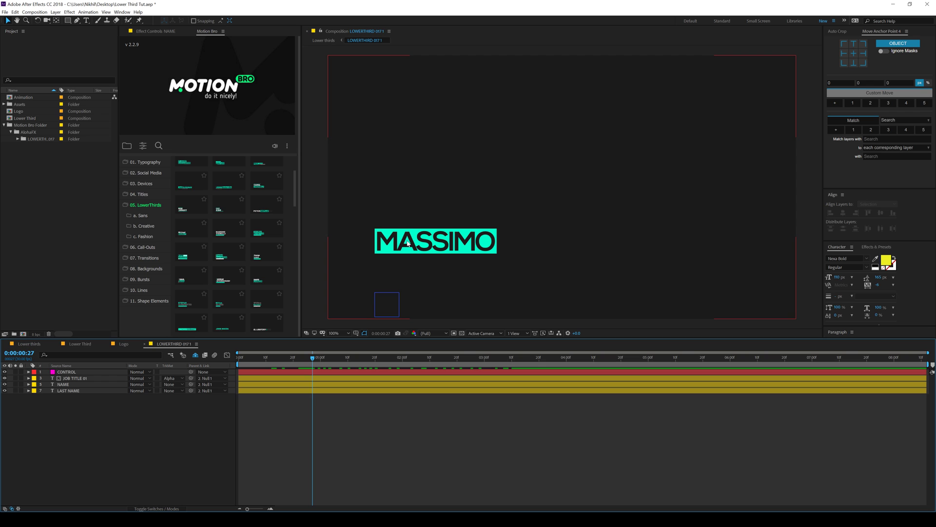
{"action": "double_click", "coordinate": [74, 378]}
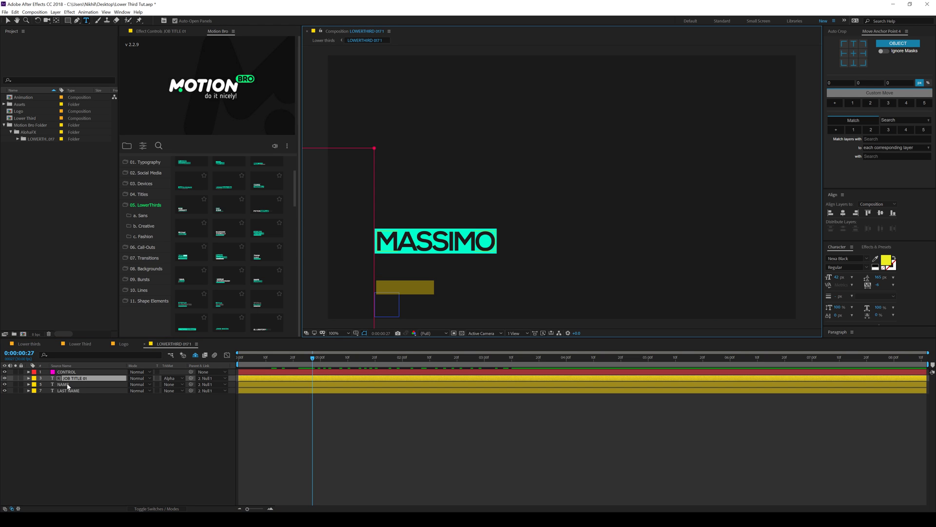
{"action": "double_click", "coordinate": [70, 384]}
{"action": "type", "text": "NIKHIL"}
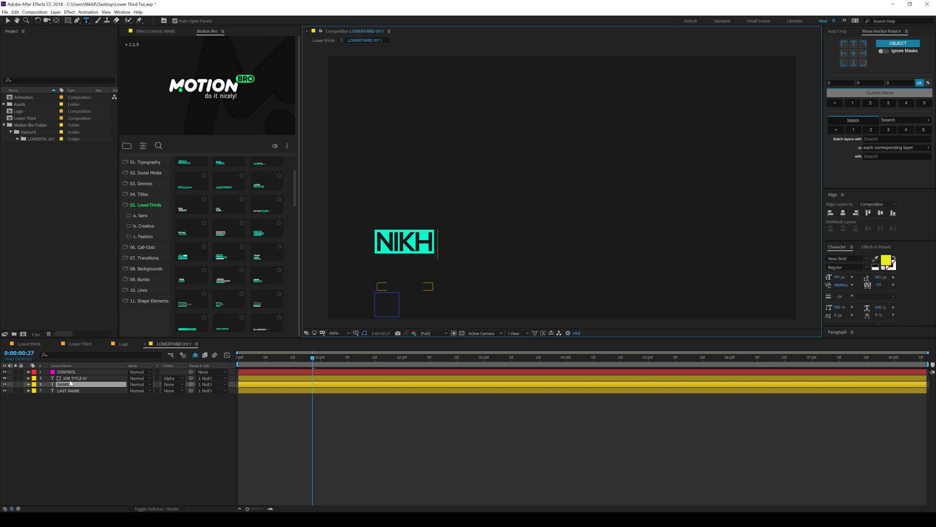
{"action": "left_click", "coordinate": [30, 396]}
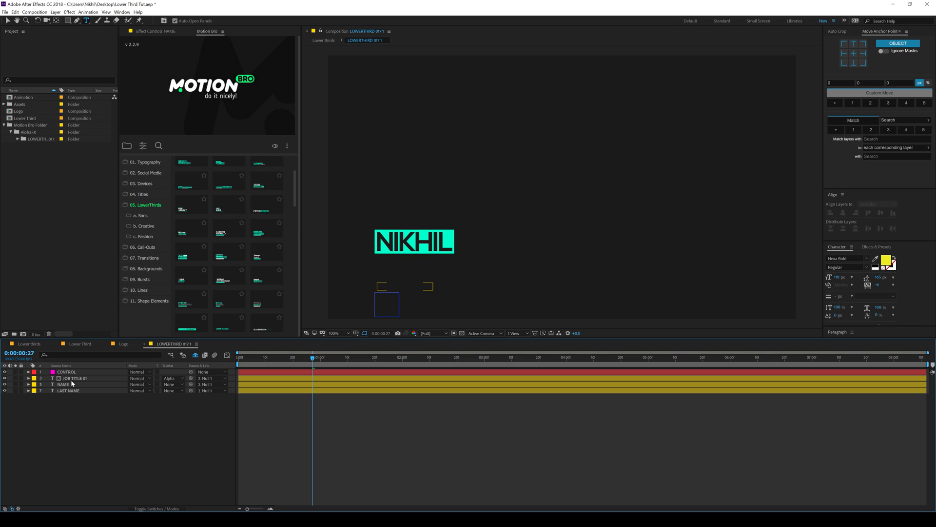
Replace the LAST NAME layer text with the presenter's last name and scrub the preview.
{"action": "double_click", "coordinate": [72, 391]}
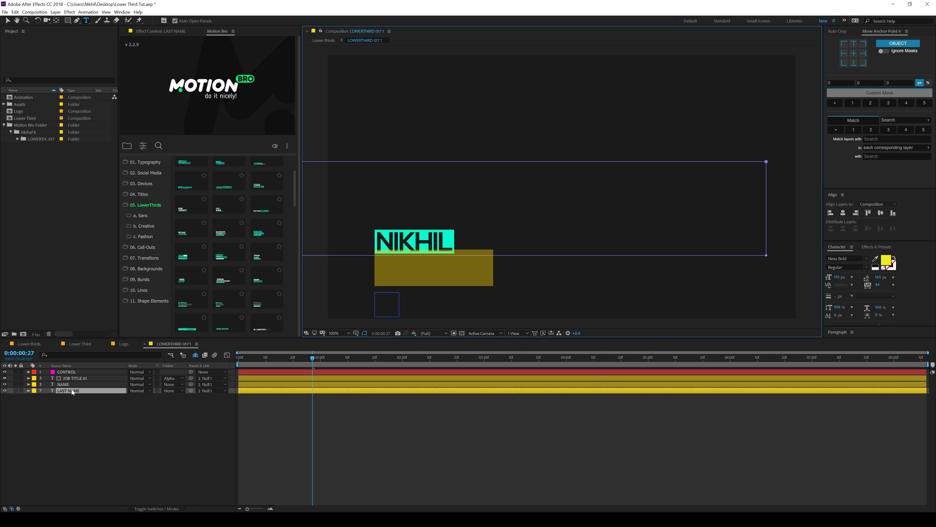
{"action": "type", "text": "SHARMA"}
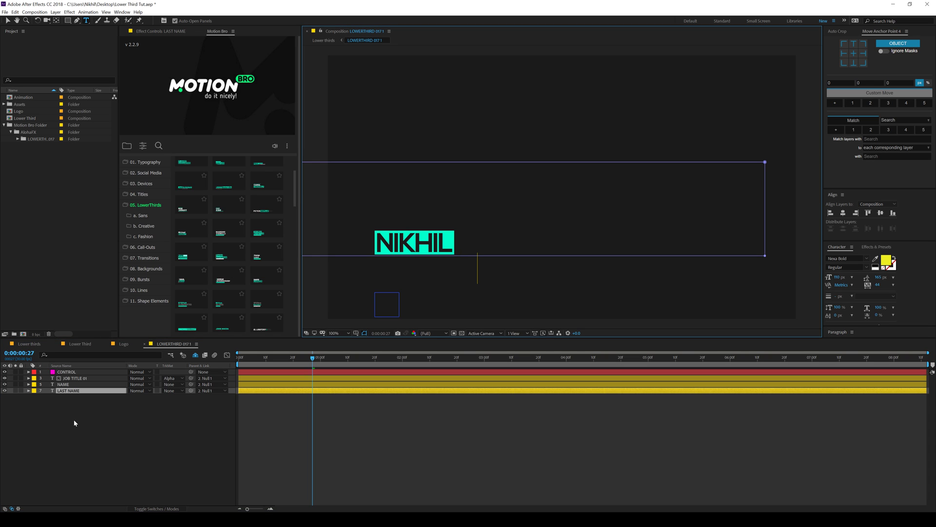
{"action": "left_click", "coordinate": [74, 421]}
{"action": "left_click_drag", "start_coordinate": [320, 363], "coordinate": [488, 371]}
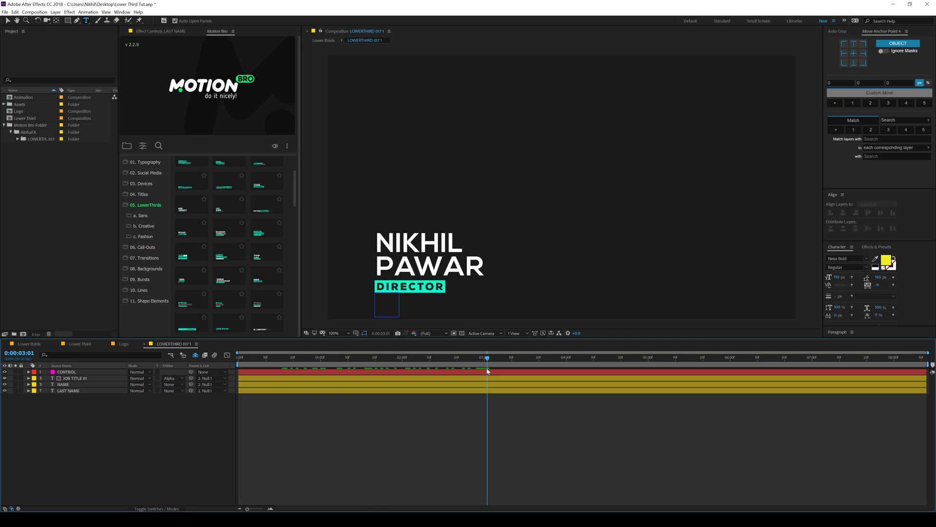